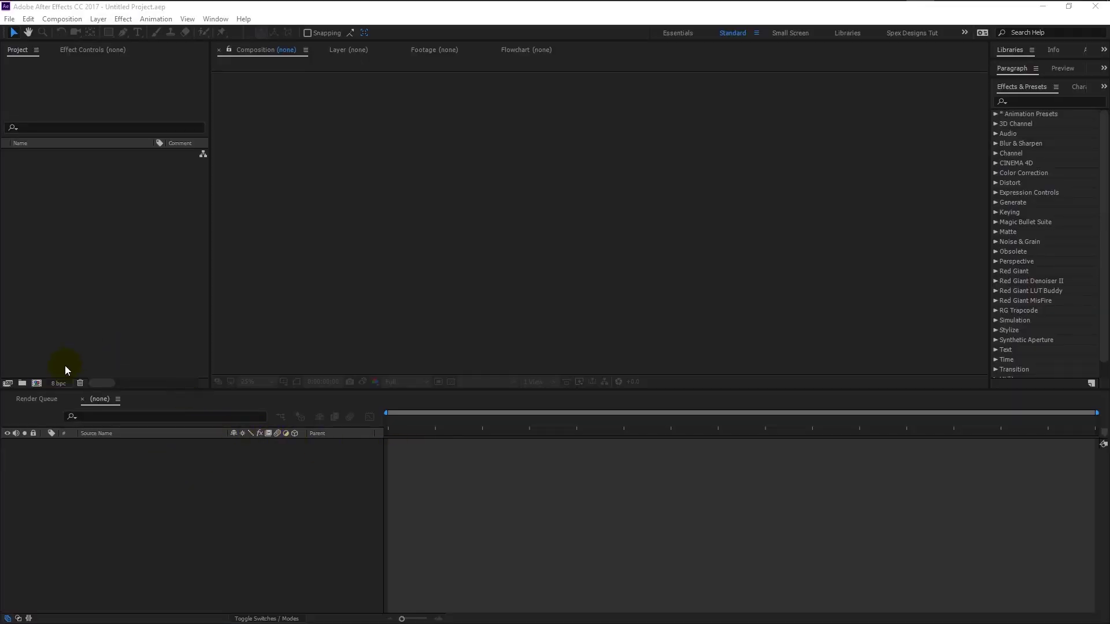
# Create the 'Reveal animation' composition with a duration of 0:00:04:17
pyautogui.click(38, 383)
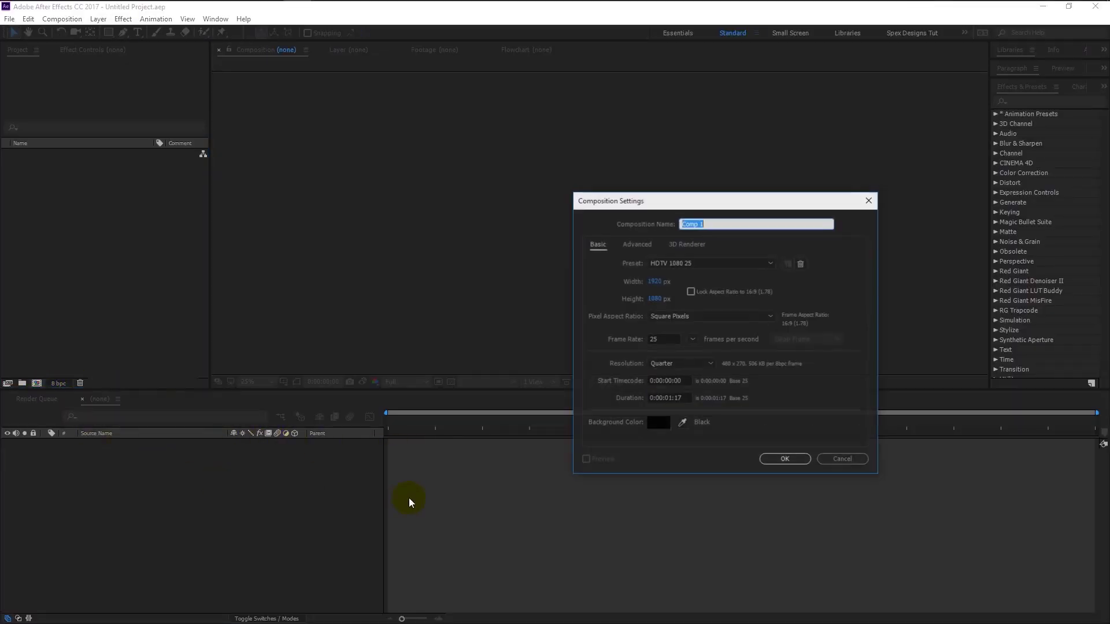
pyautogui.write('Reveal animation')
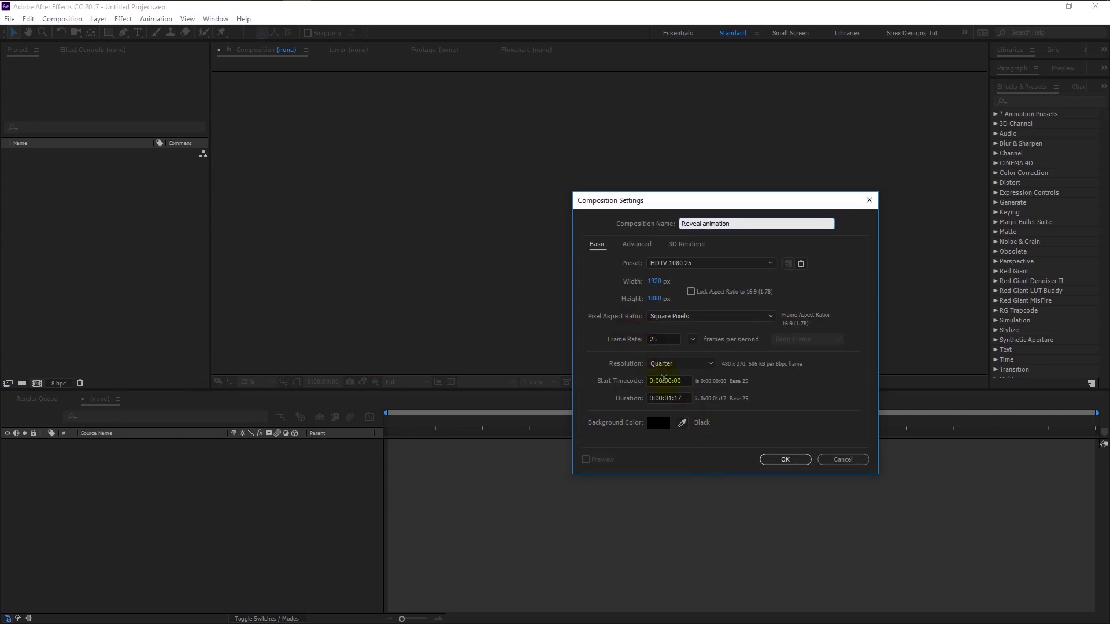
pyautogui.click(671, 399)
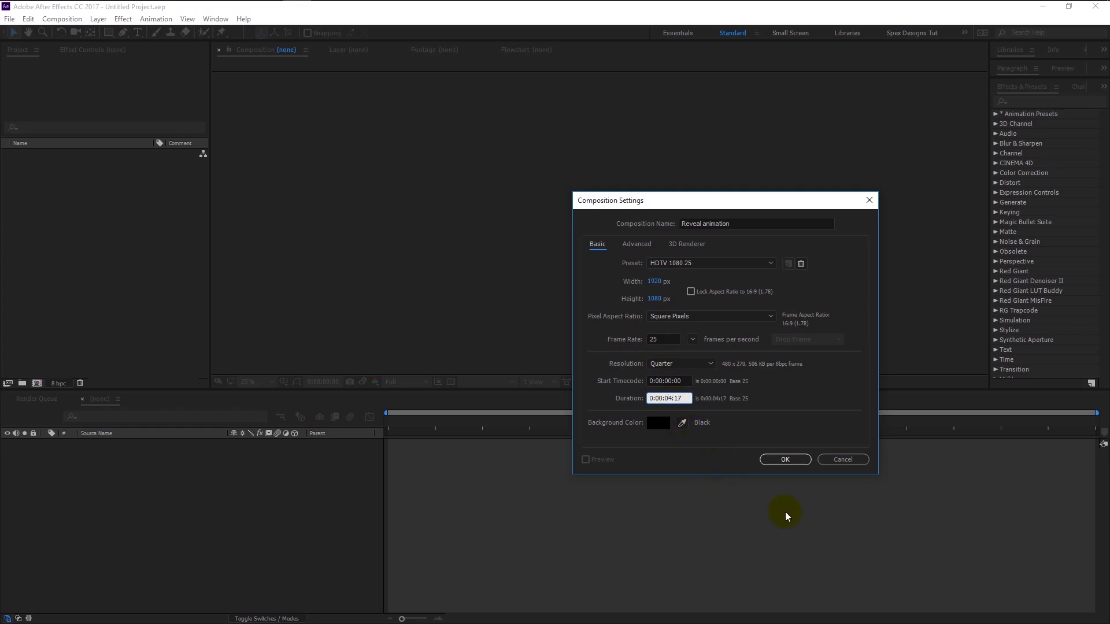
pyautogui.click(782, 461)
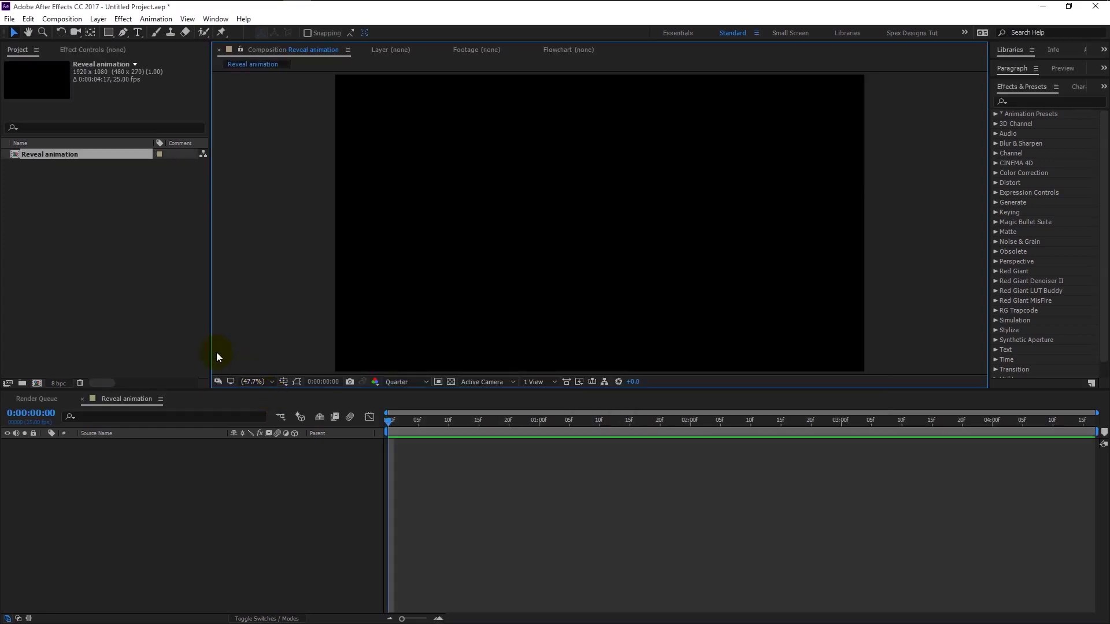
# Draw a two-point diagonal line with the Pen tool
pyautogui.click(123, 32)
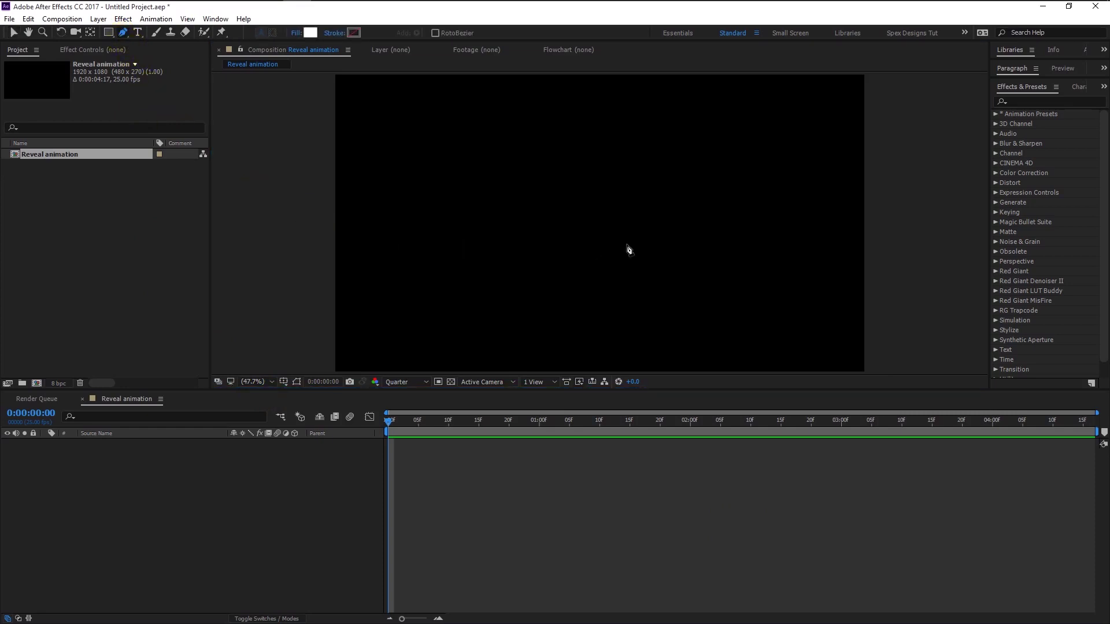
pyautogui.click(591, 177)
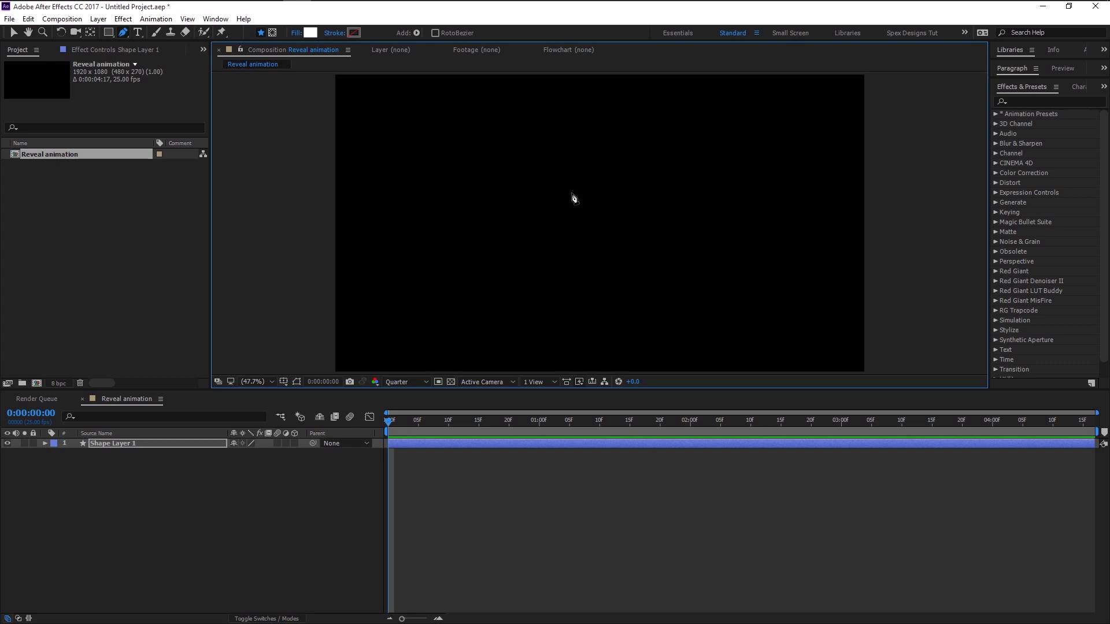
pyautogui.click(528, 273)
# Give the line an orange FF6600 stroke, 30 px wide
pyautogui.keyDown('alt'); pyautogui.click(310, 33); pyautogui.keyUp('alt')
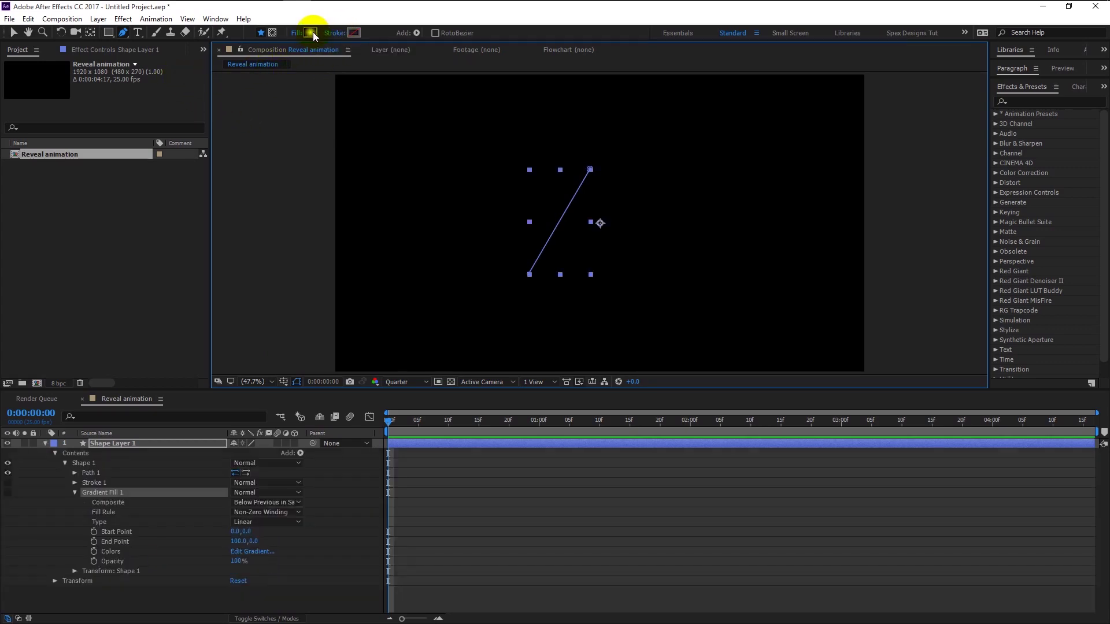
pyautogui.click(354, 33)
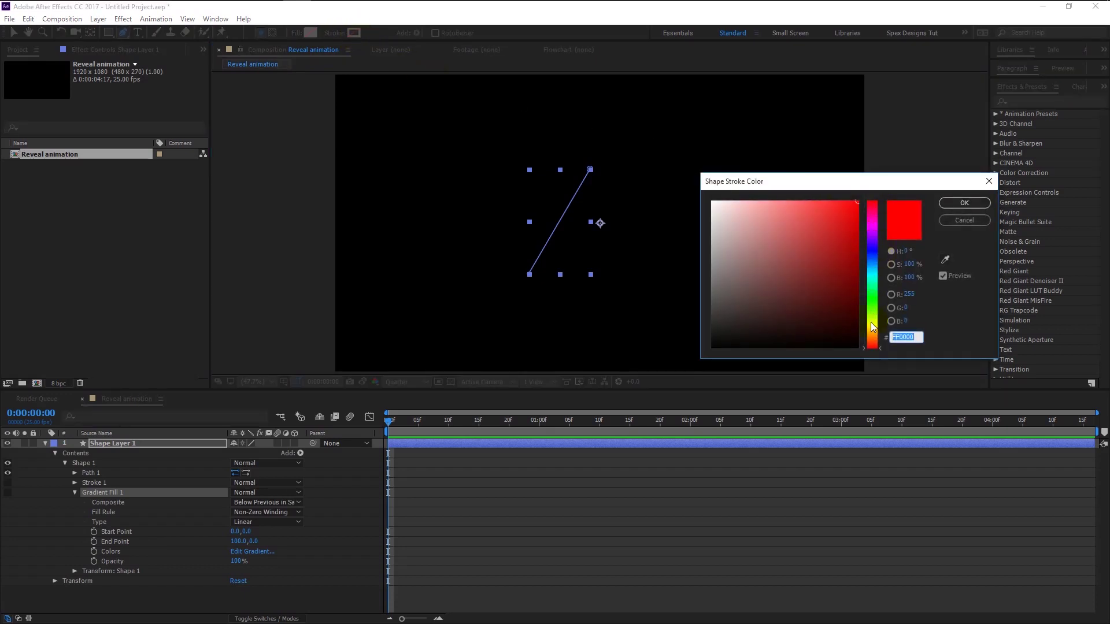
pyautogui.moveTo(869, 342); pyautogui.dragTo(875, 338)
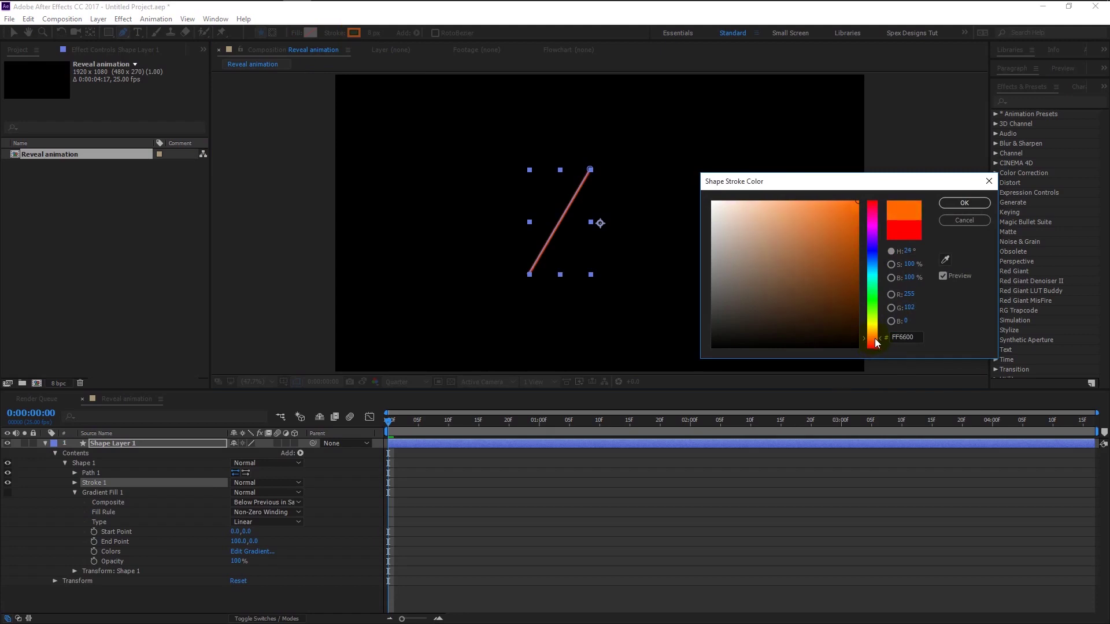
pyautogui.click(946, 207)
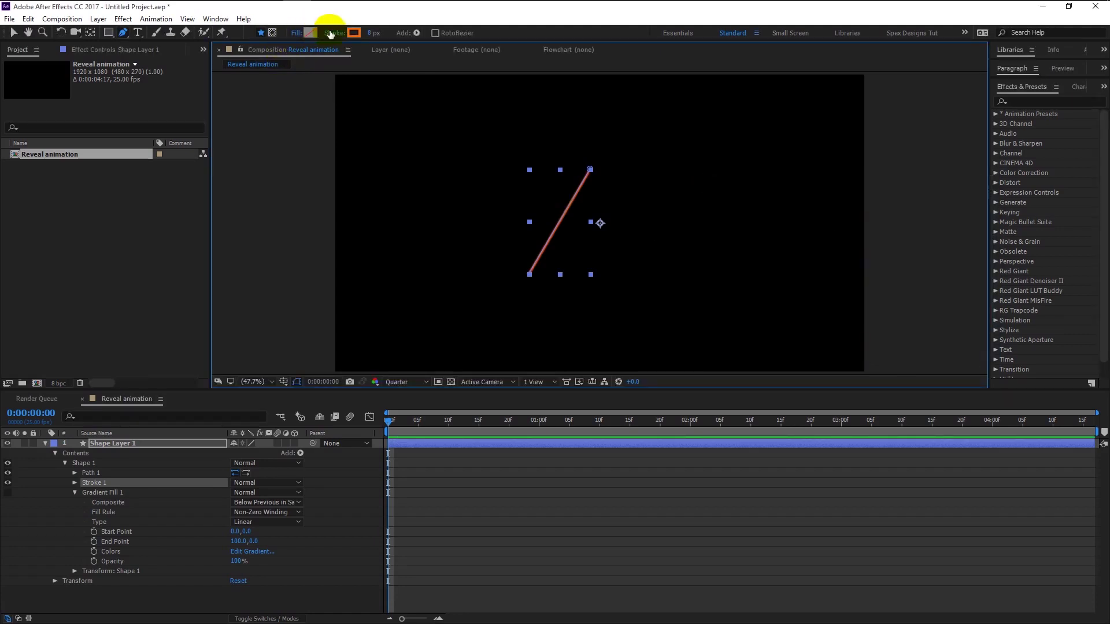
pyautogui.moveTo(367, 31); pyautogui.dragTo(393, 36)
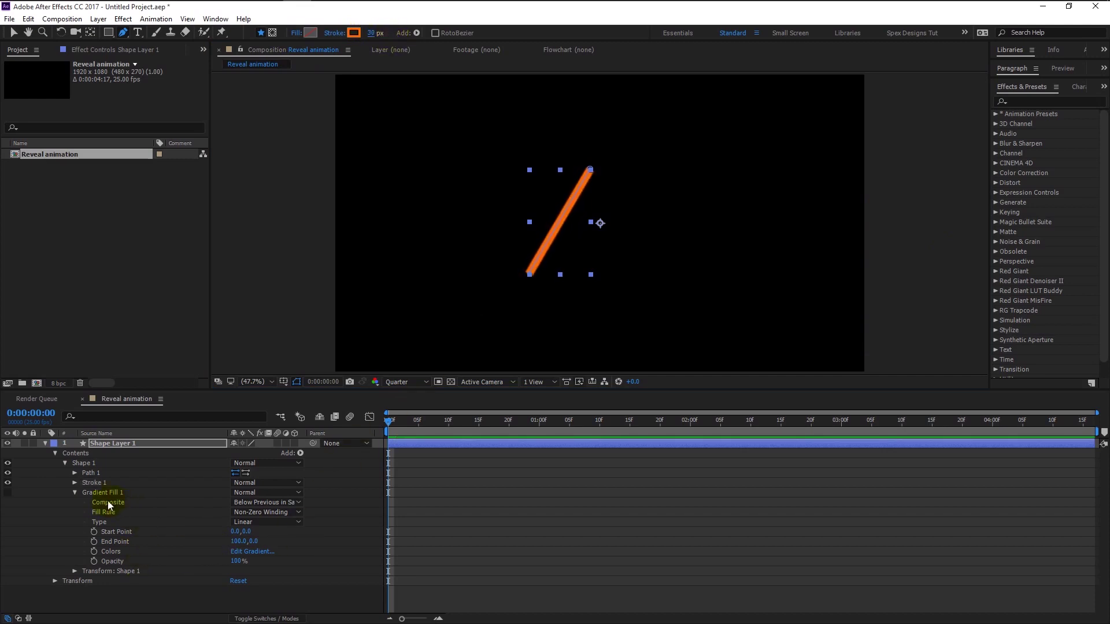
# Set the line's stroke Line Cap to Round Cap
pyautogui.click(75, 483)
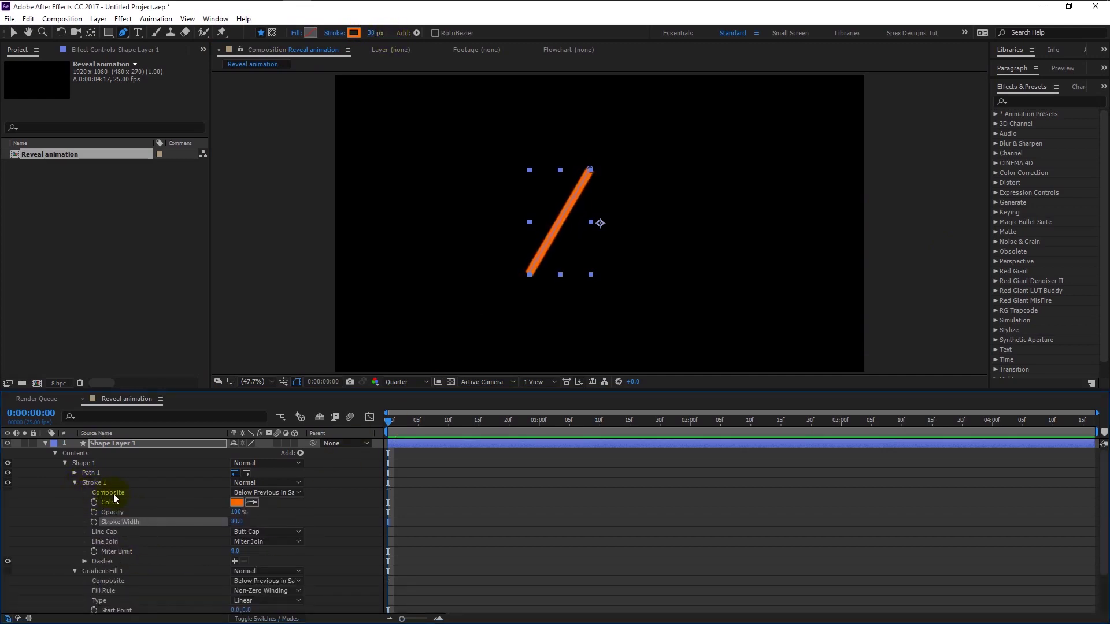
pyautogui.click(250, 532)
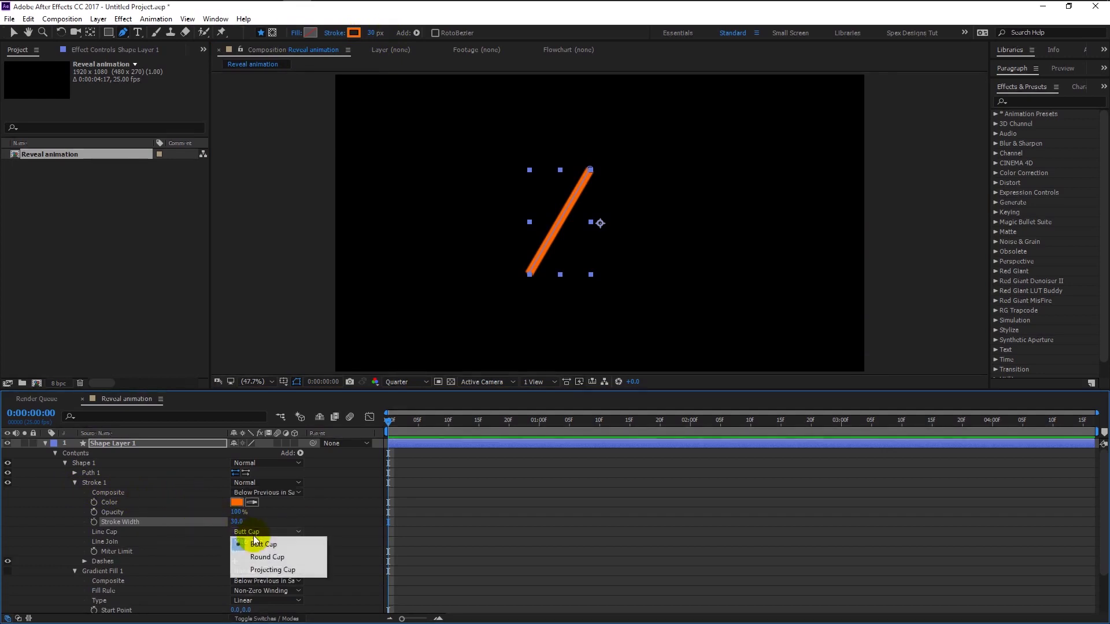
pyautogui.click(287, 557)
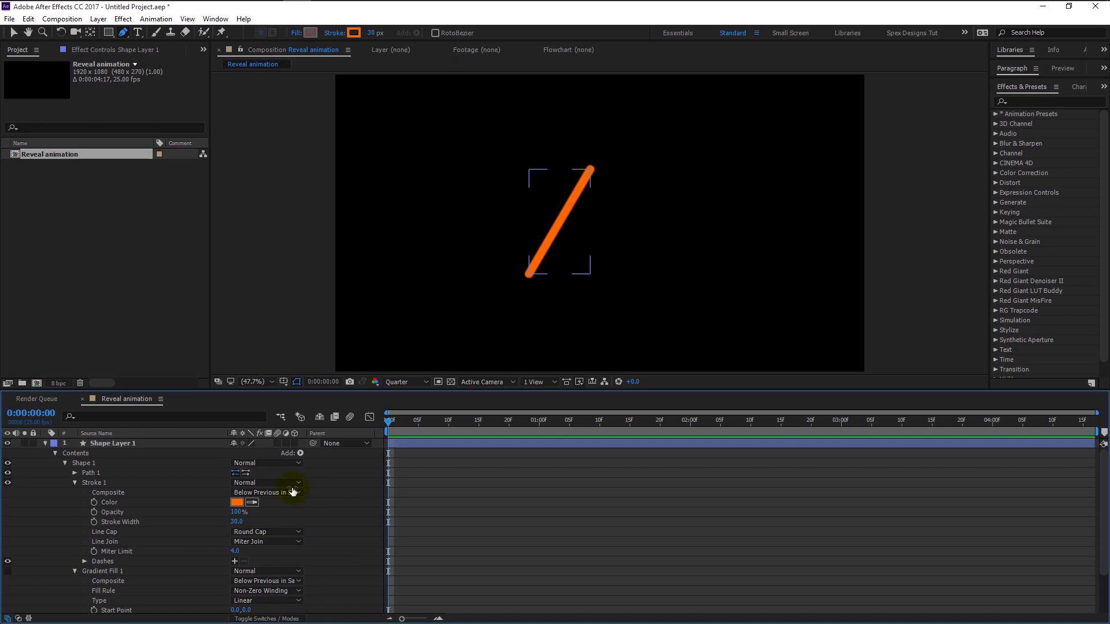
pyautogui.hotkey('ctrl', 'j')
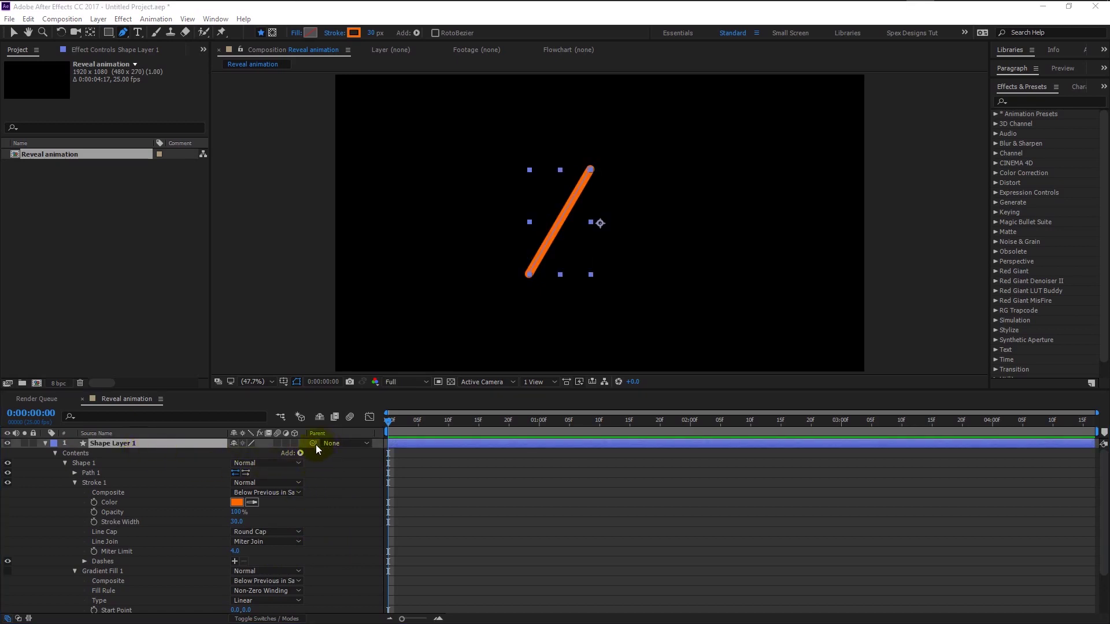
pyautogui.click(302, 454)
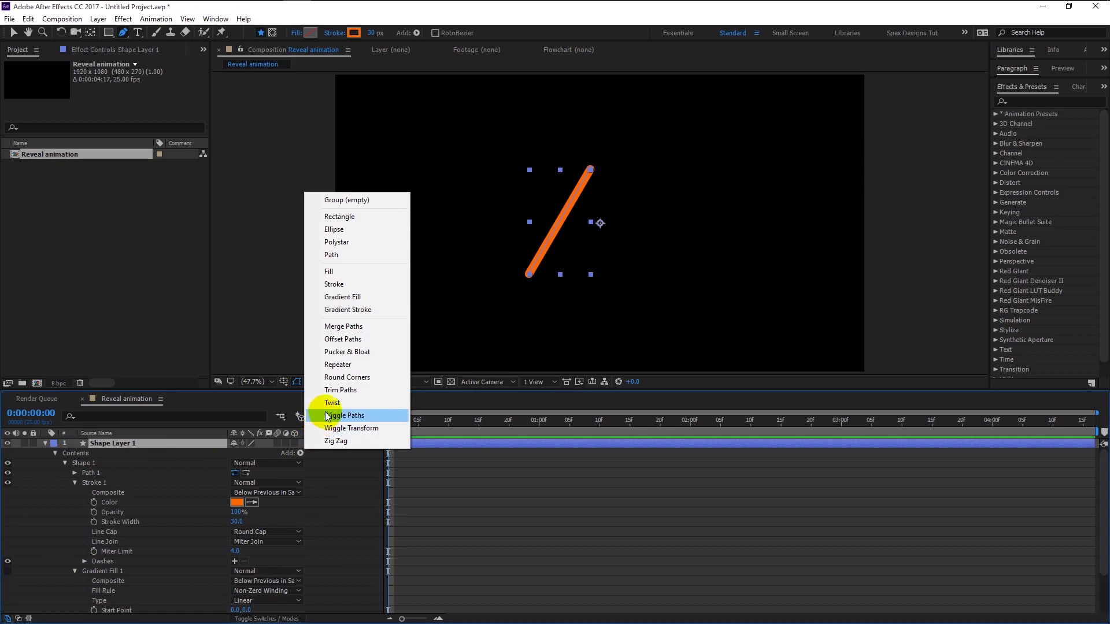
# Add Trim Paths to the line and set its Start to 100%
pyautogui.click(339, 390)
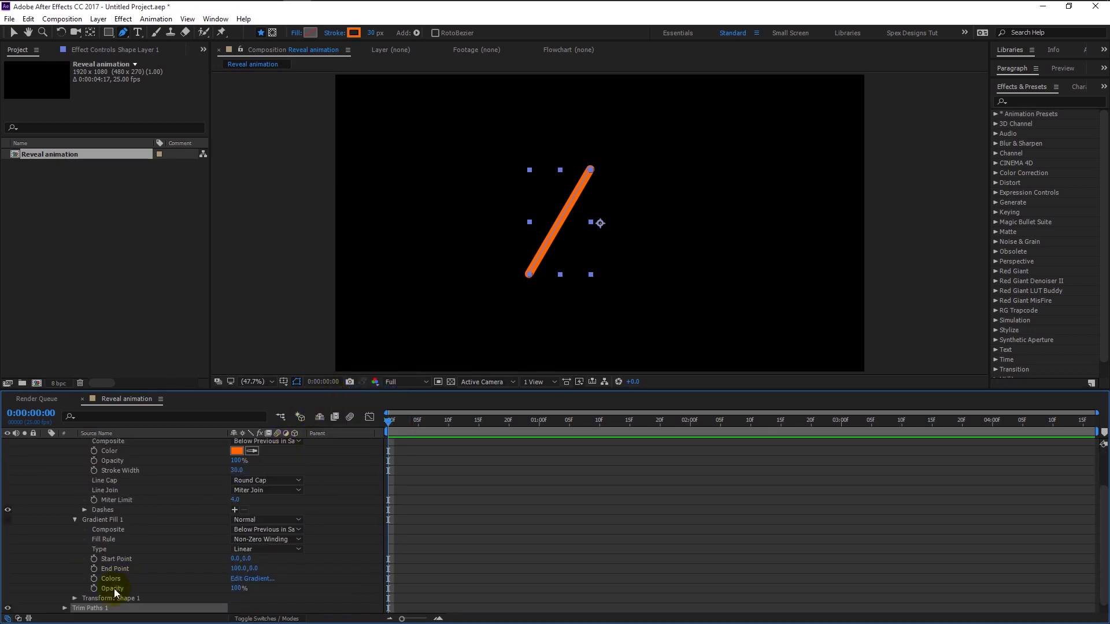
pyautogui.click(64, 608)
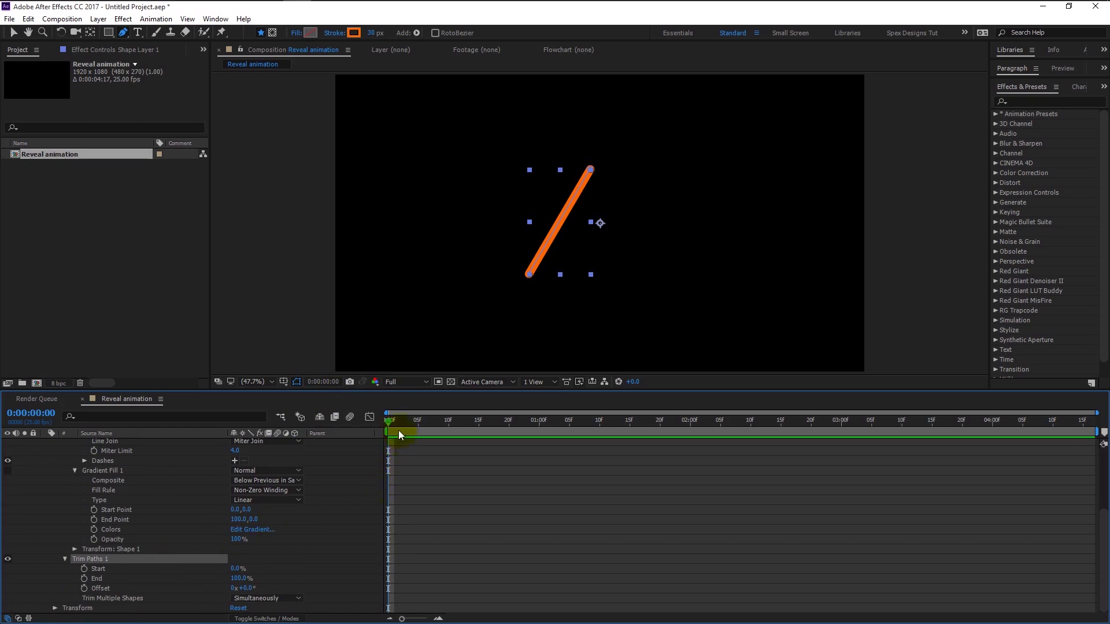
pyautogui.moveTo(390, 425); pyautogui.dragTo(448, 439)
pyautogui.click(236, 569)
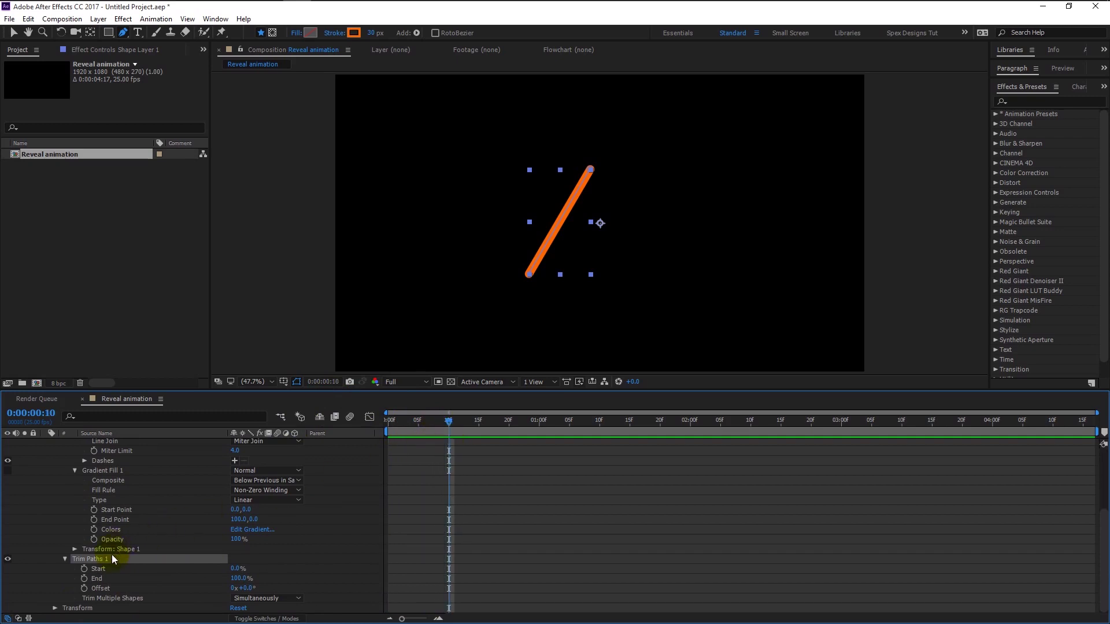
pyautogui.write('100')
pyautogui.press('Return')
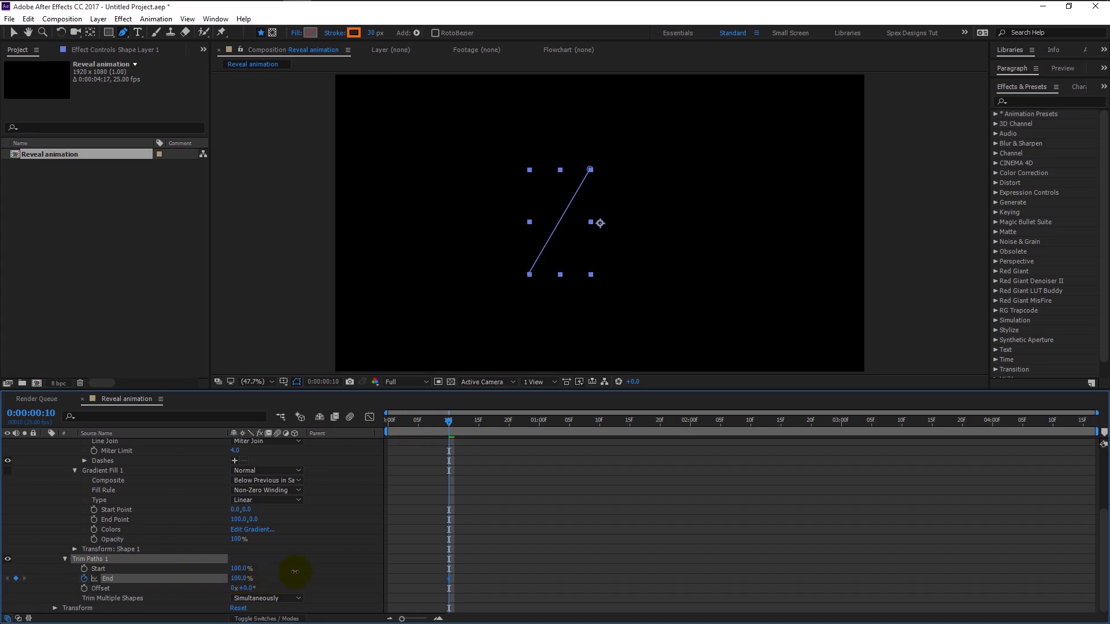
# Keyframe Trim Paths End at 100% on frame 10 and 1.0% at 0:00:01:00
pyautogui.moveTo(288, 573)
pyautogui.mouseDown()
pyautogui.moveTo(228, 578)
pyautogui.moveTo(312, 577)
pyautogui.mouseUp()
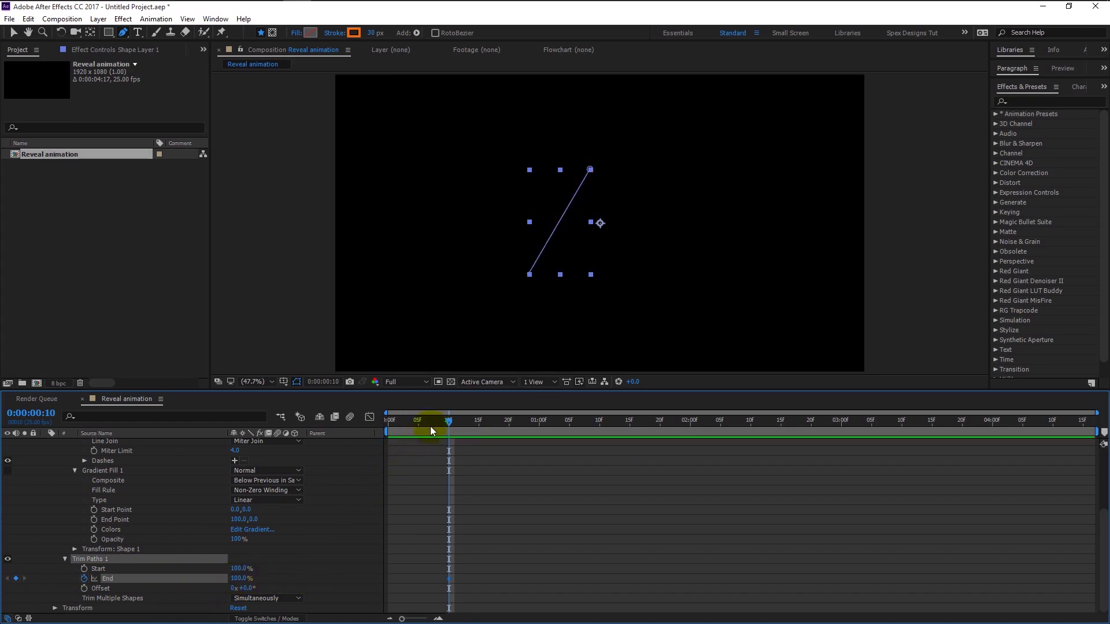
pyautogui.moveTo(451, 425); pyautogui.dragTo(539, 432)
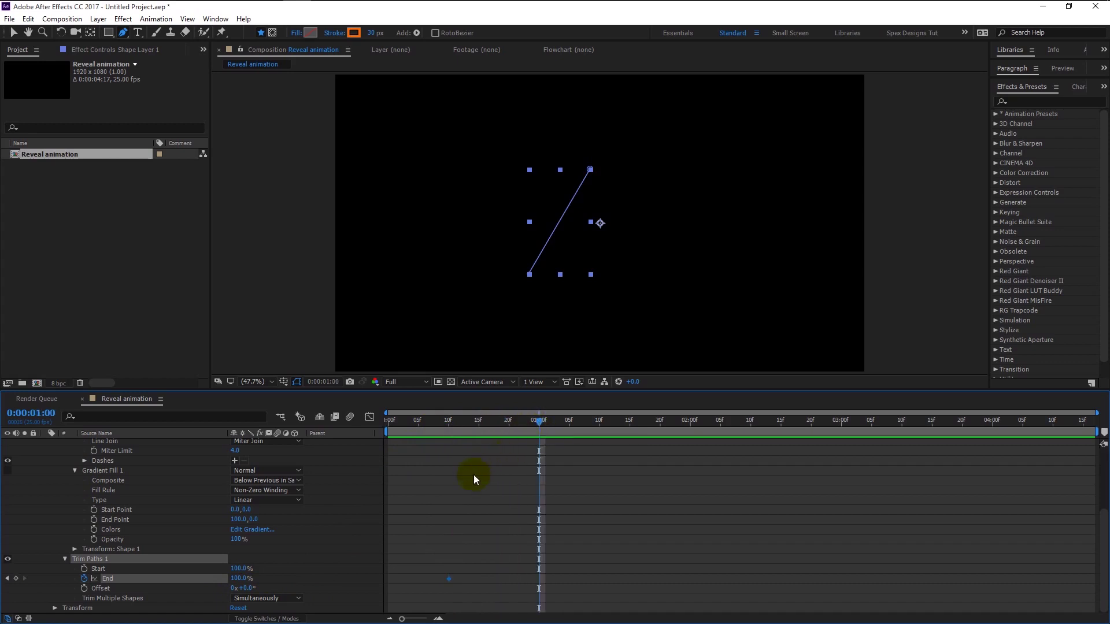
pyautogui.moveTo(240, 578); pyautogui.dragTo(99, 569)
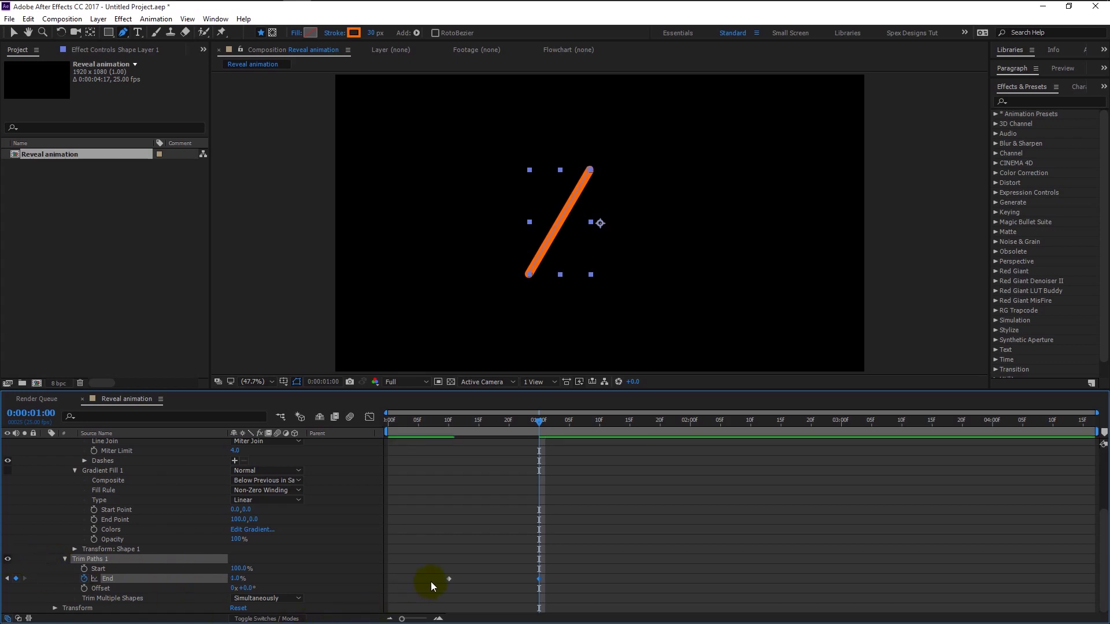
pyautogui.moveTo(554, 591); pyautogui.dragTo(364, 537)
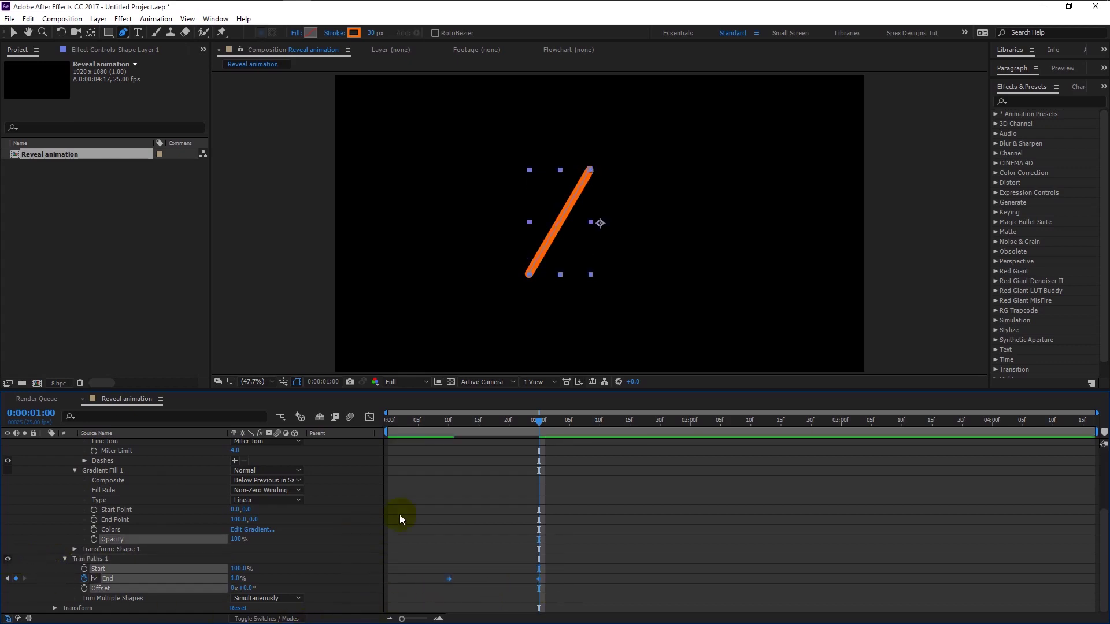
pyautogui.moveTo(559, 431); pyautogui.dragTo(649, 453)
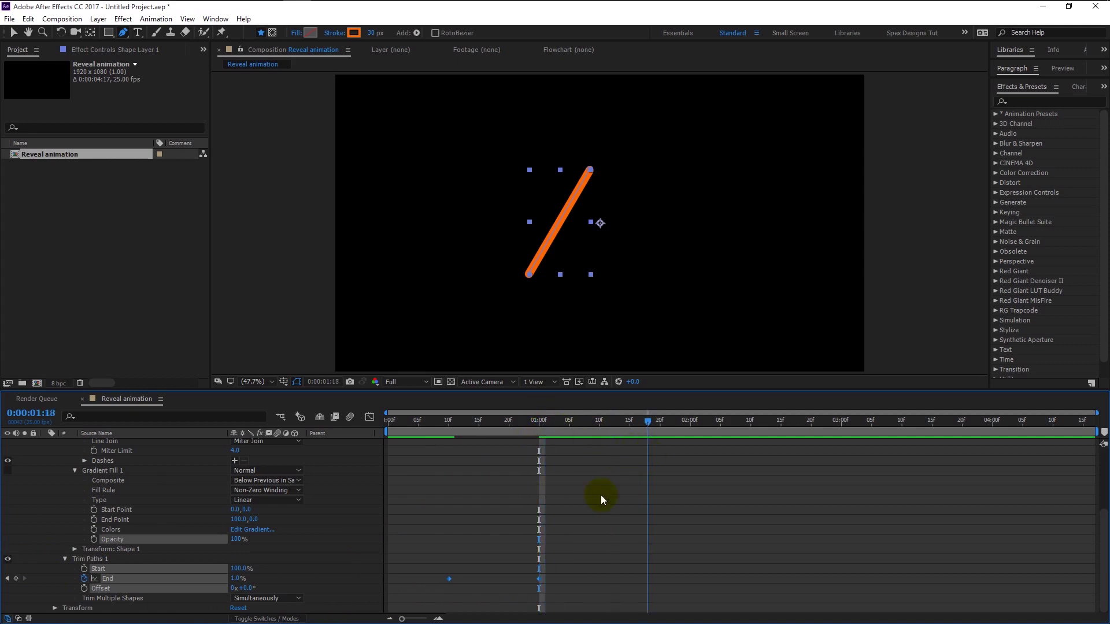
# Apply Easy Ease to the Trim Paths End keyframes
pyautogui.rightClick(538, 577)
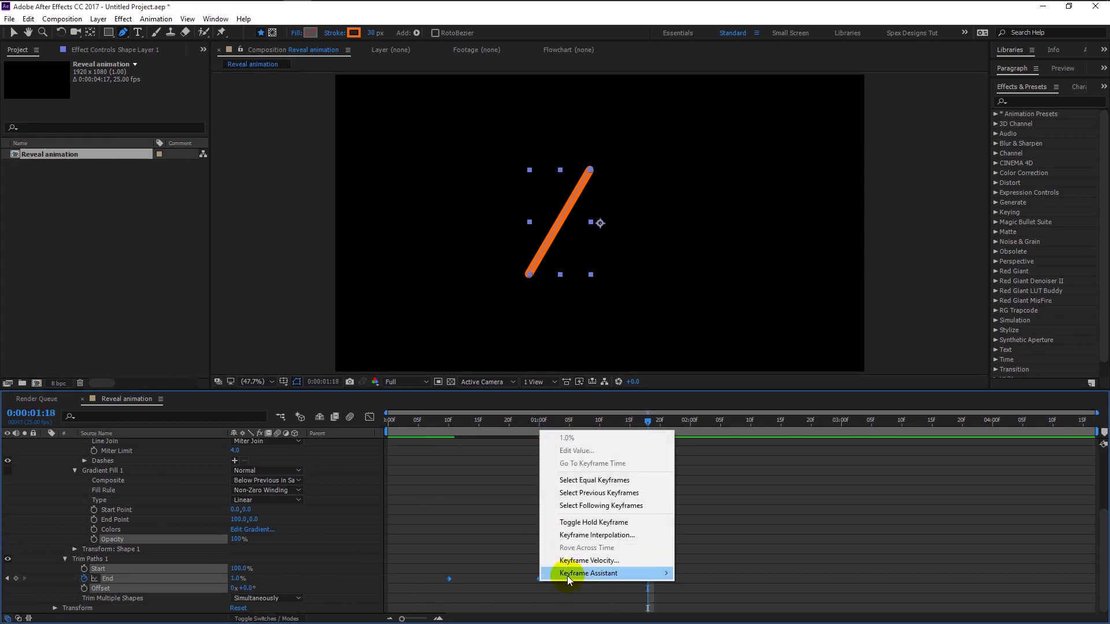
pyautogui.moveTo(573, 573)
pyautogui.click(753, 495)
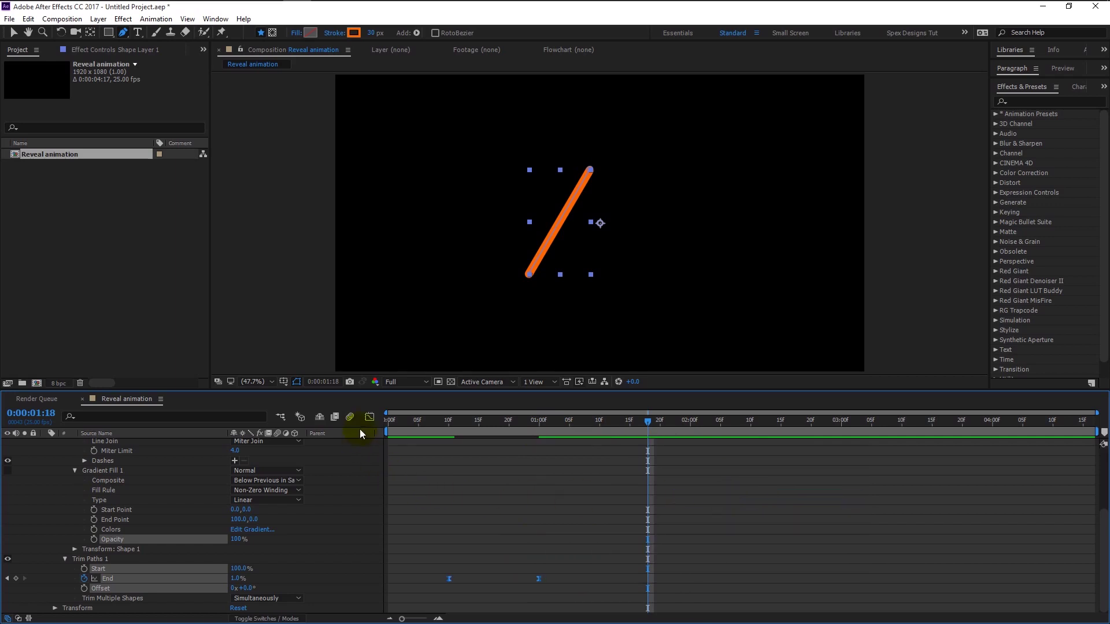
# On the speed graph, stretch the 1-second End keyframe's incoming influence to about 80.77%
pyautogui.click(369, 416)
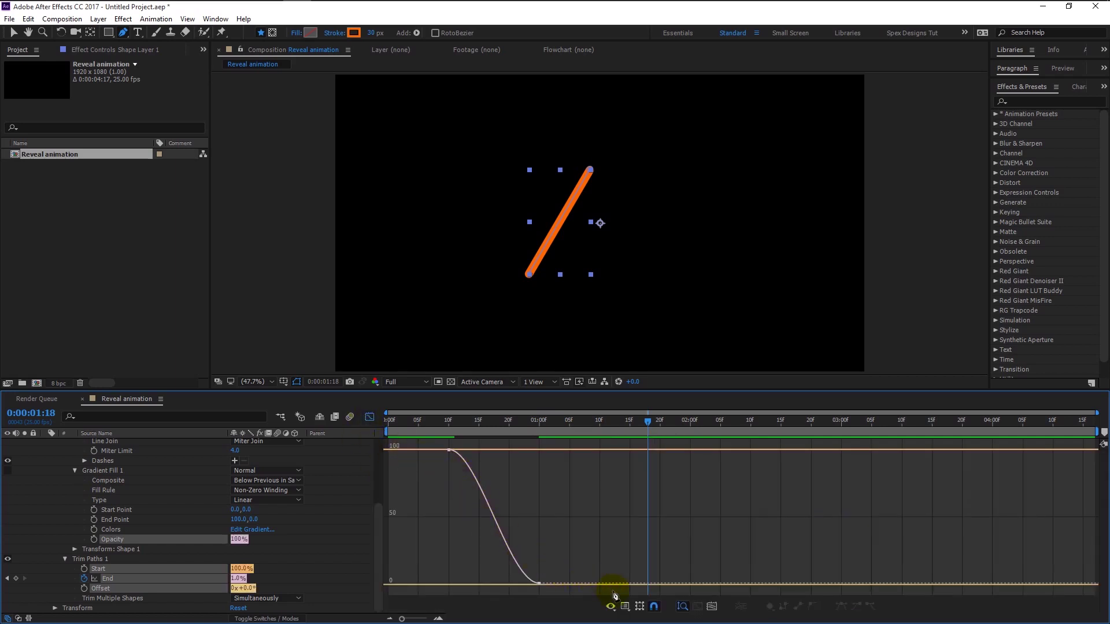
pyautogui.click(625, 606)
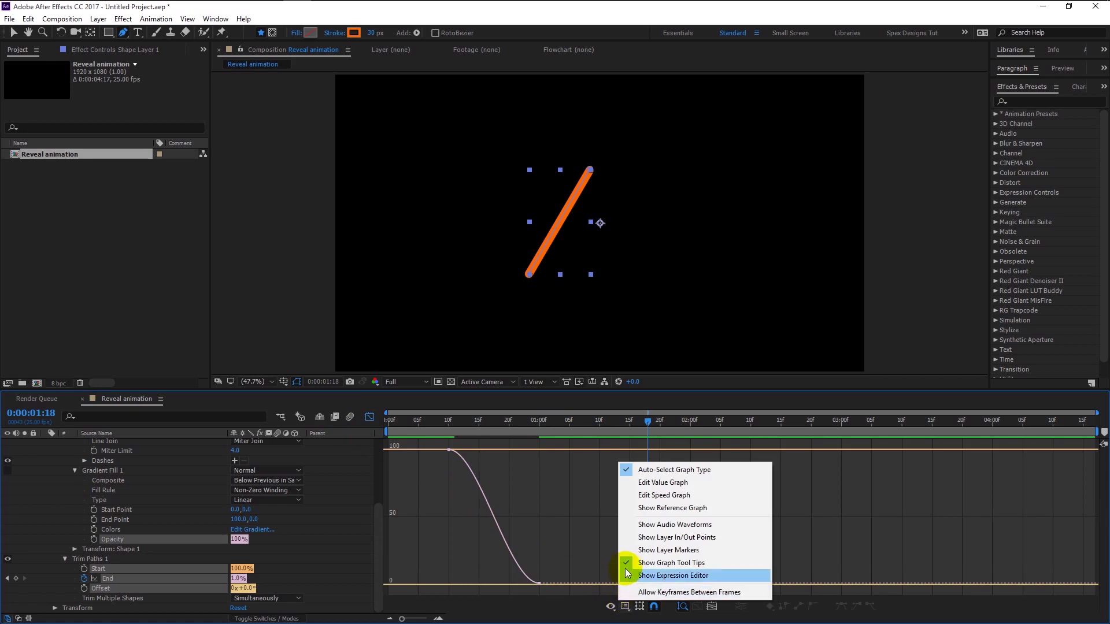
pyautogui.click(639, 496)
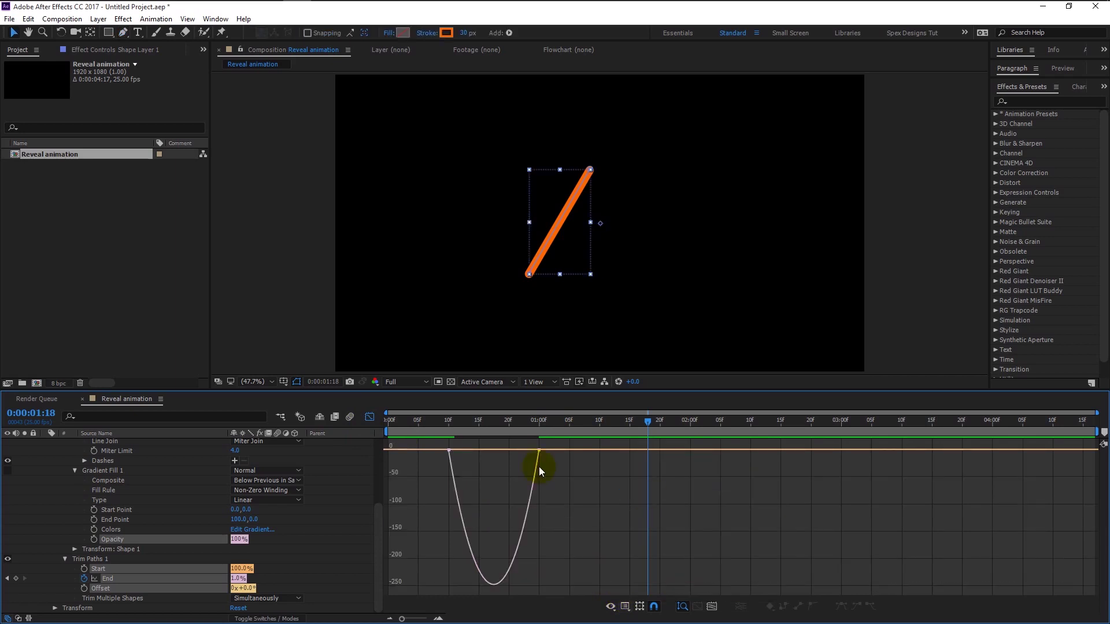
pyautogui.click(539, 450)
pyautogui.moveTo(523, 452); pyautogui.dragTo(487, 451)
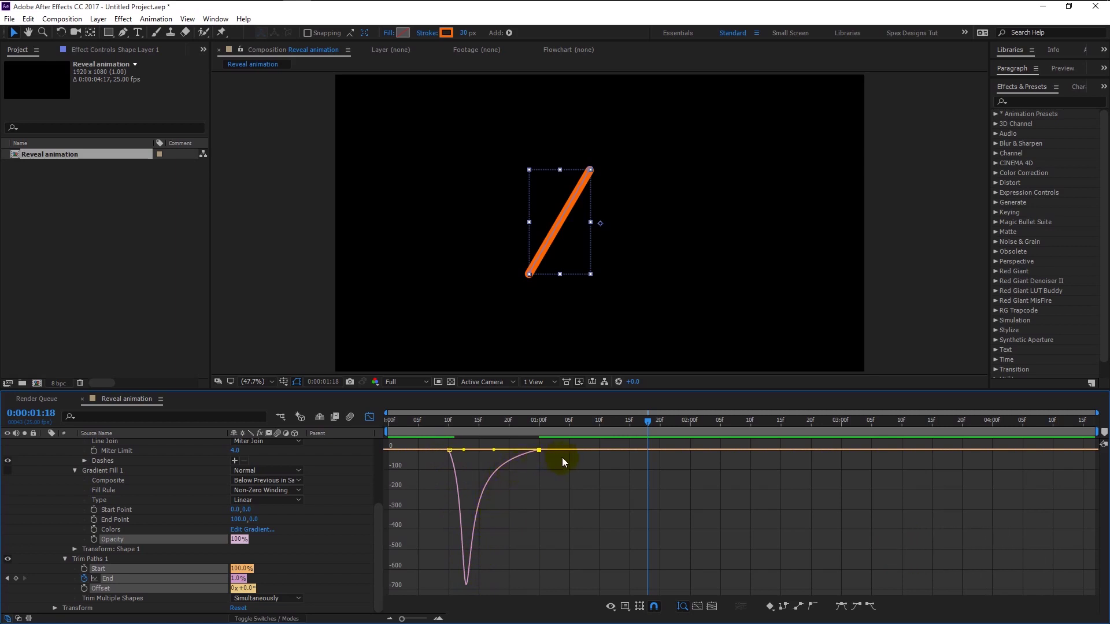
pyautogui.click(368, 417)
pyautogui.click(448, 425)
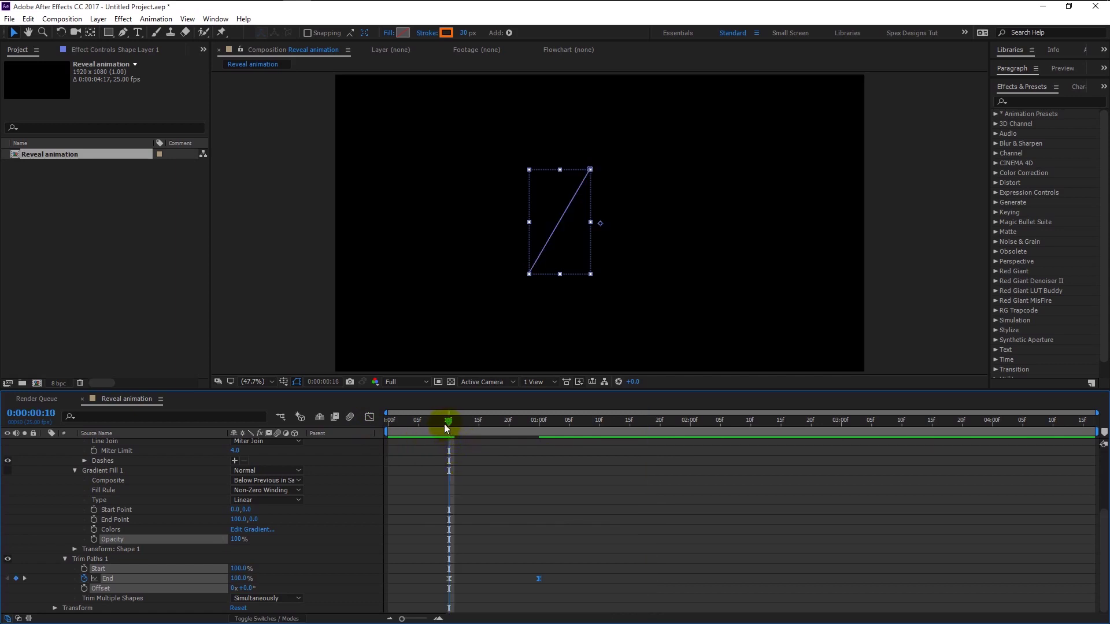
# Preview the orange line drawing on from just before frame 10
pyautogui.moveTo(444, 425); pyautogui.dragTo(439, 422)
pyautogui.scroll(5, 362, 561)
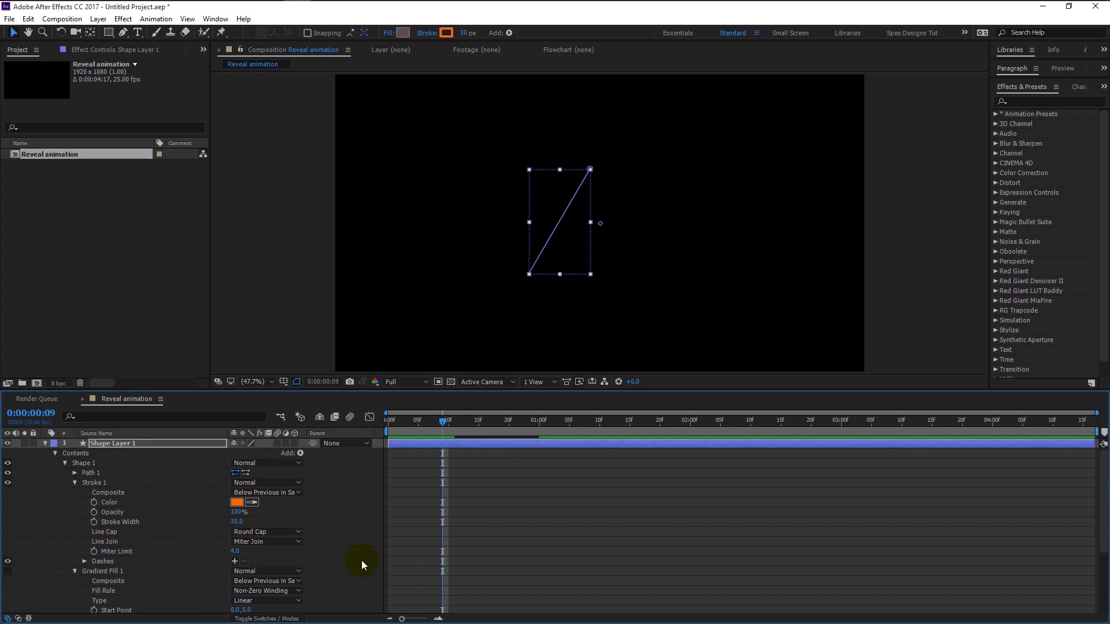
pyautogui.press('space')
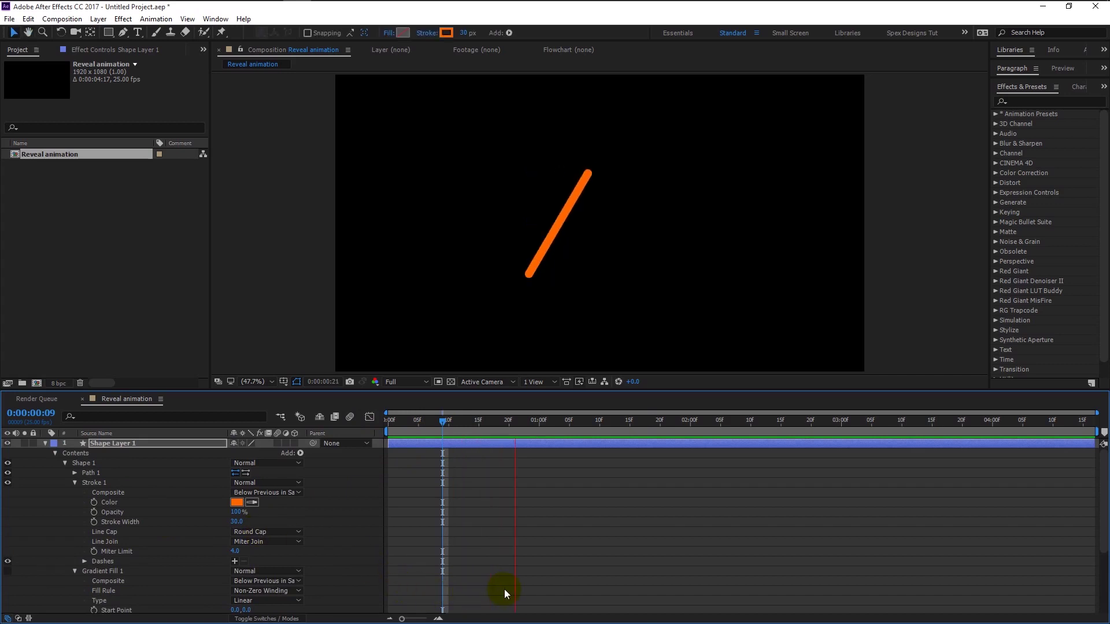
pyautogui.press('space')
pyautogui.scroll(-5, 494, 565)
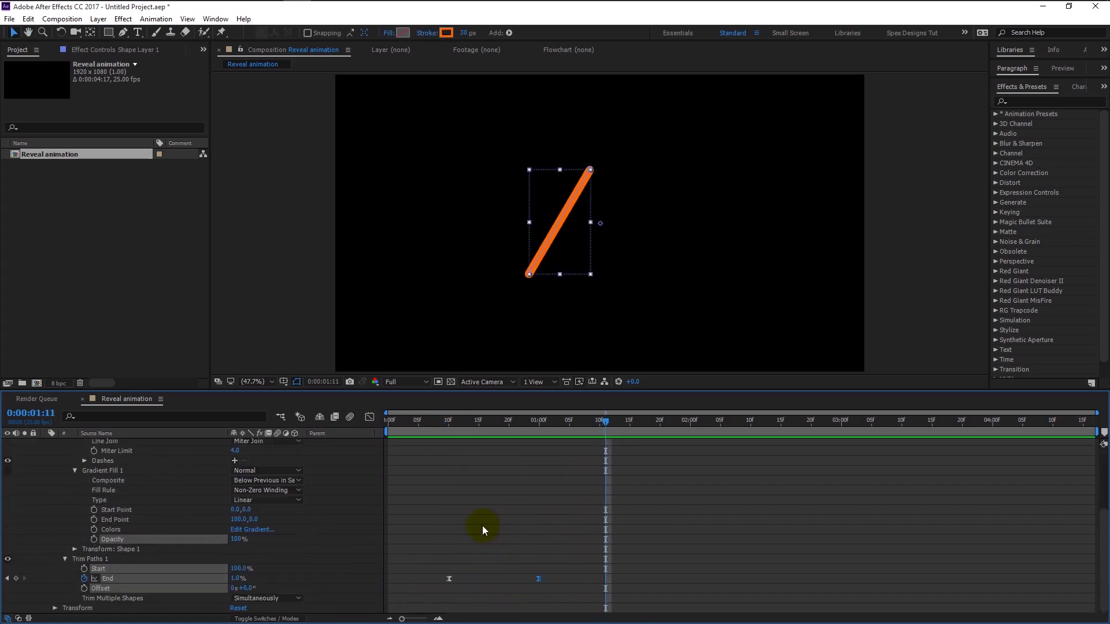
pyautogui.moveTo(449, 421); pyautogui.dragTo(442, 425)
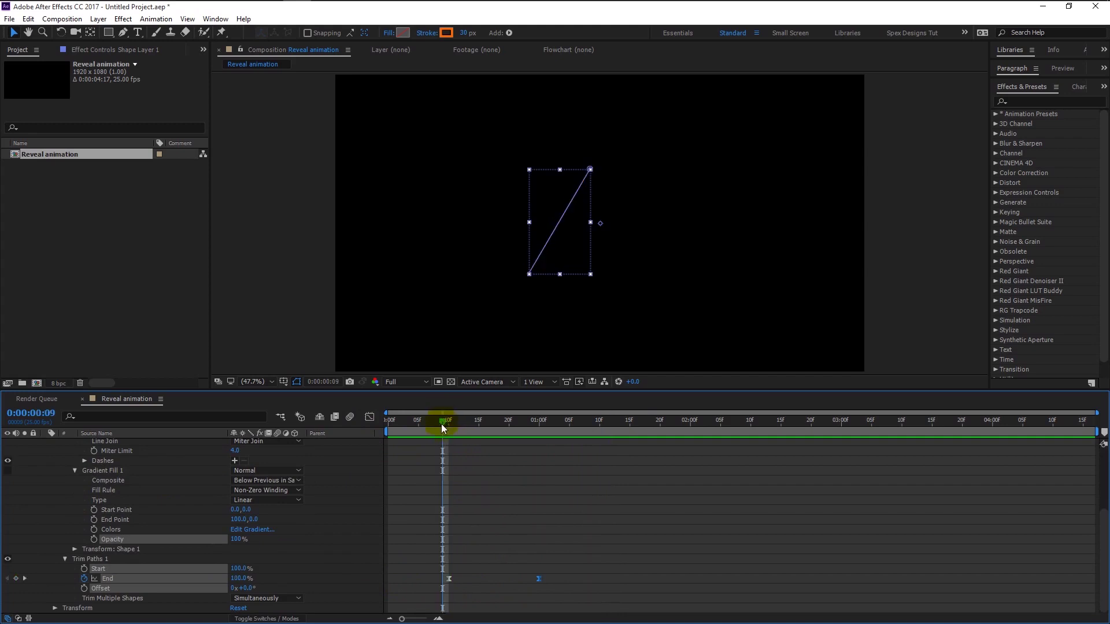
pyautogui.press('space')
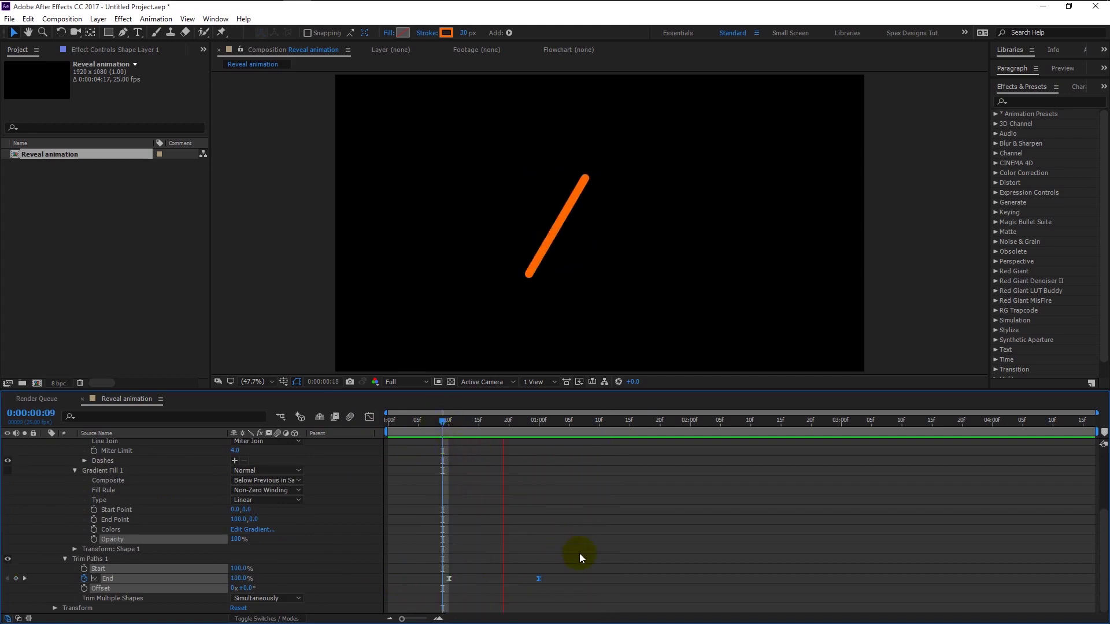
pyautogui.press('space')
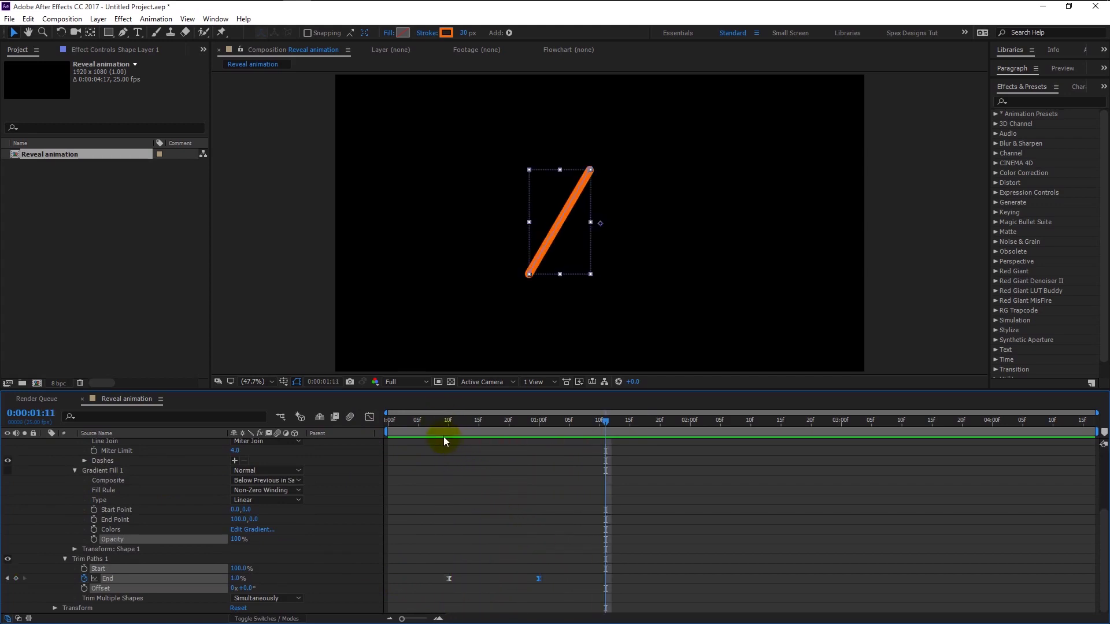
pyautogui.click(437, 421)
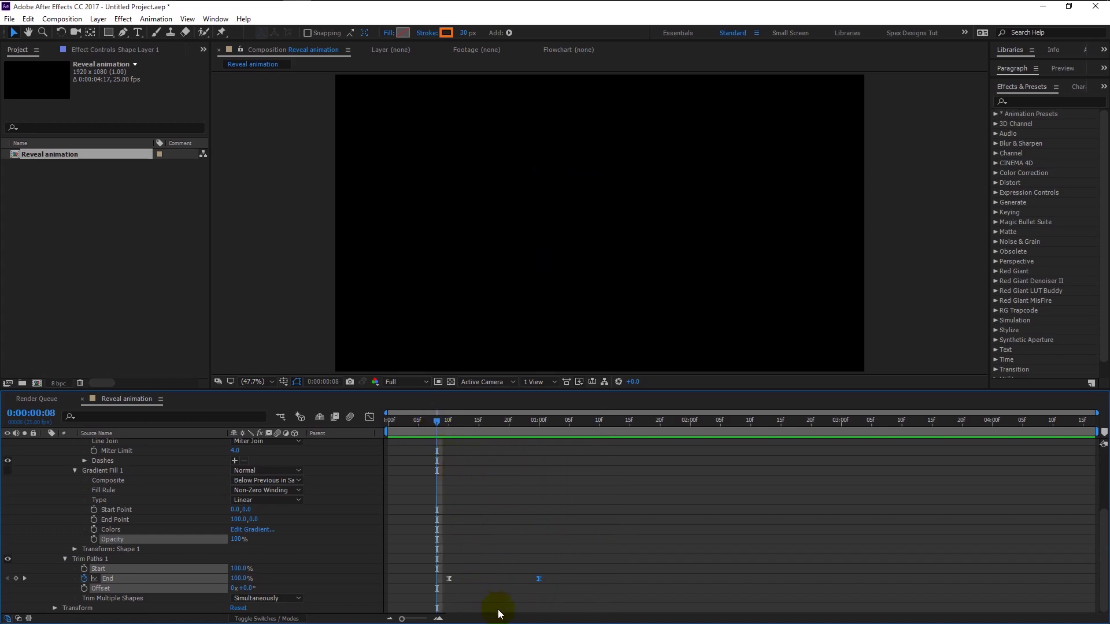
pyautogui.press('space')
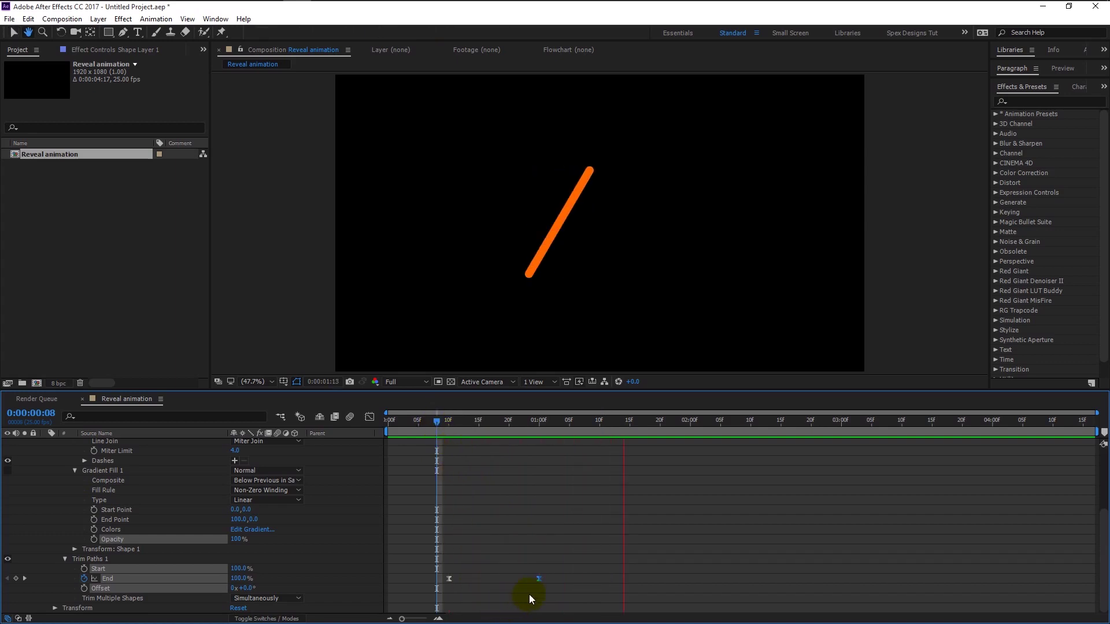
pyautogui.press('space')
# Drag the final End keyframe earlier to frame 21 and preview the faster draw-on
pyautogui.moveTo(535, 581); pyautogui.dragTo(519, 577)
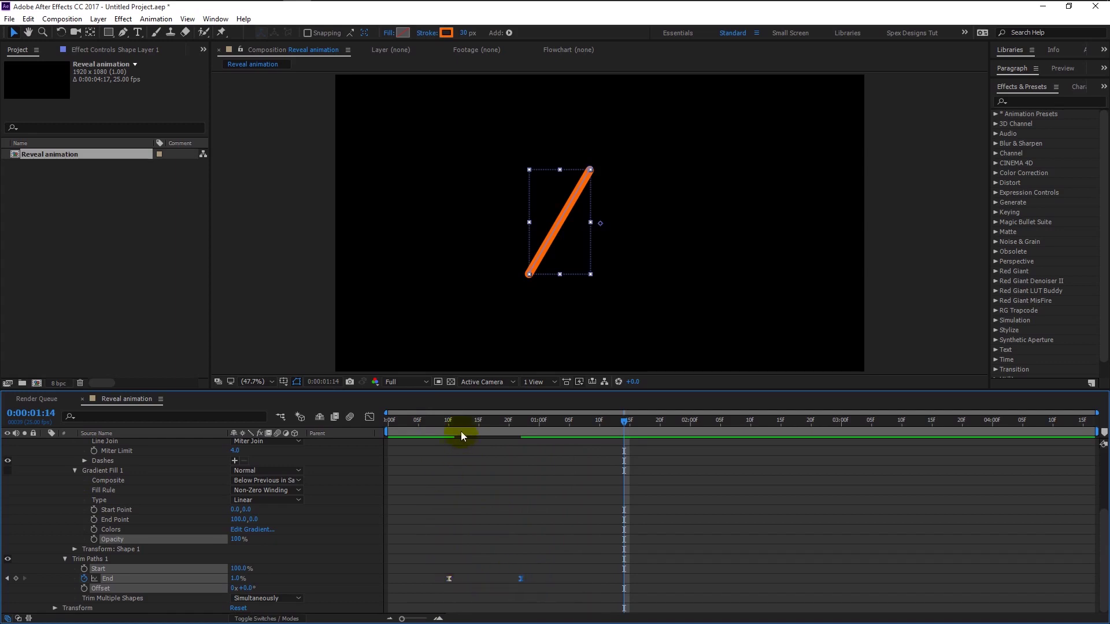
pyautogui.moveTo(452, 421); pyautogui.dragTo(430, 416)
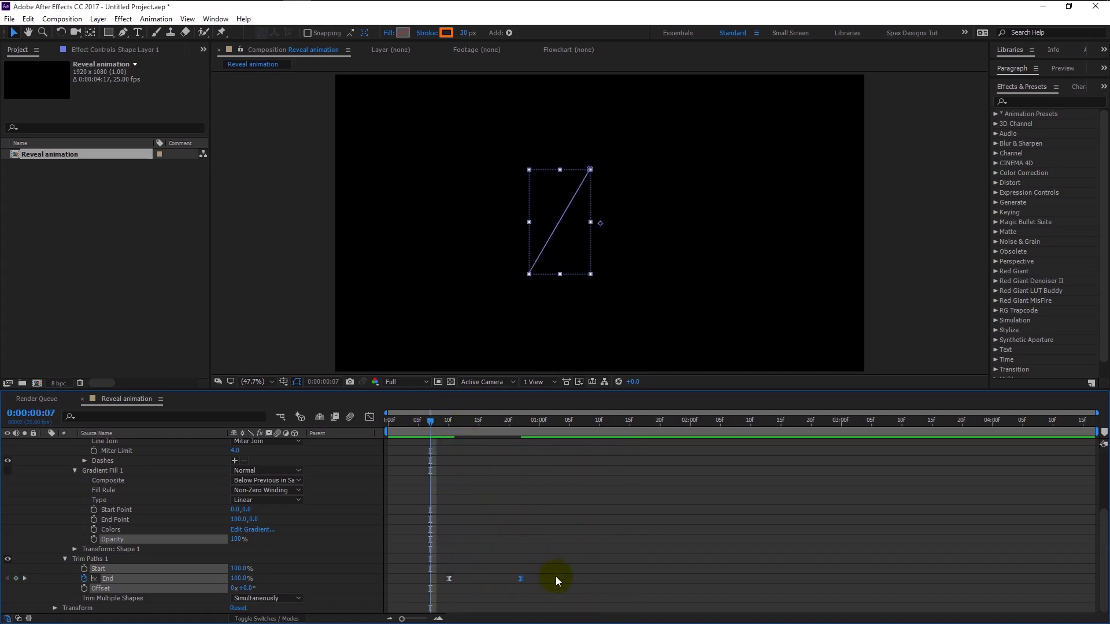
pyautogui.press('space')
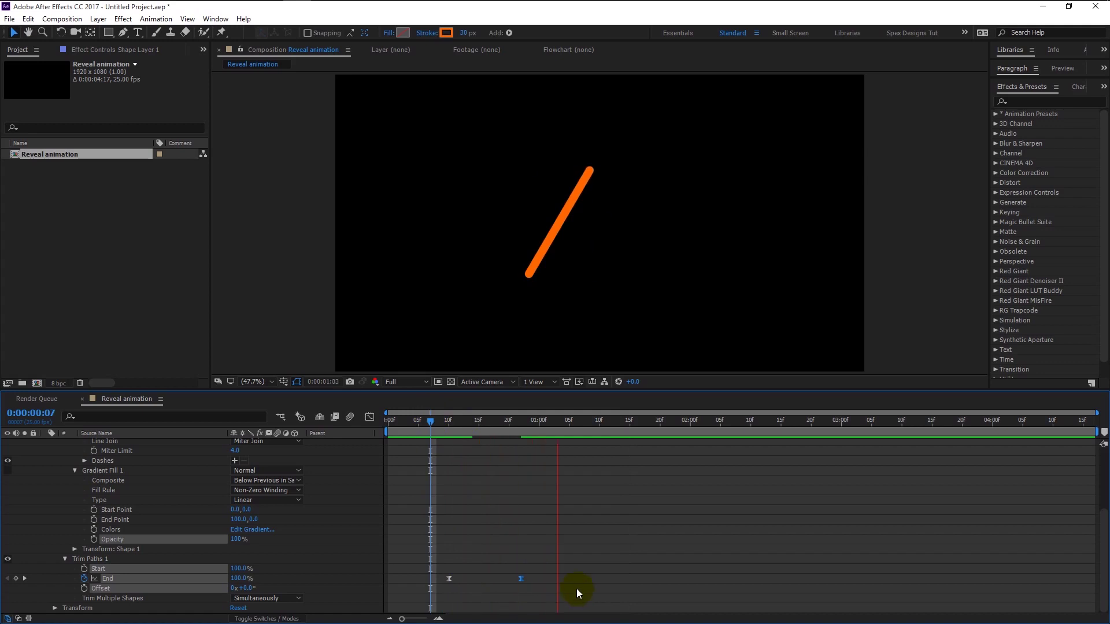
pyautogui.press('space')
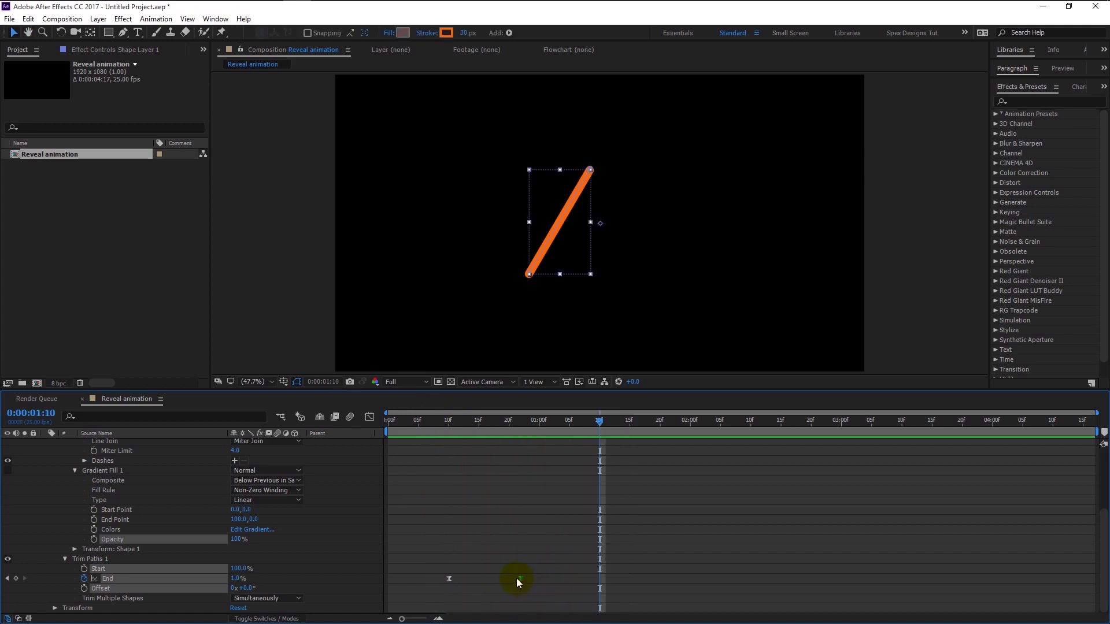
pyautogui.press('Delete')
pyautogui.moveTo(505, 579); pyautogui.dragTo(502, 577)
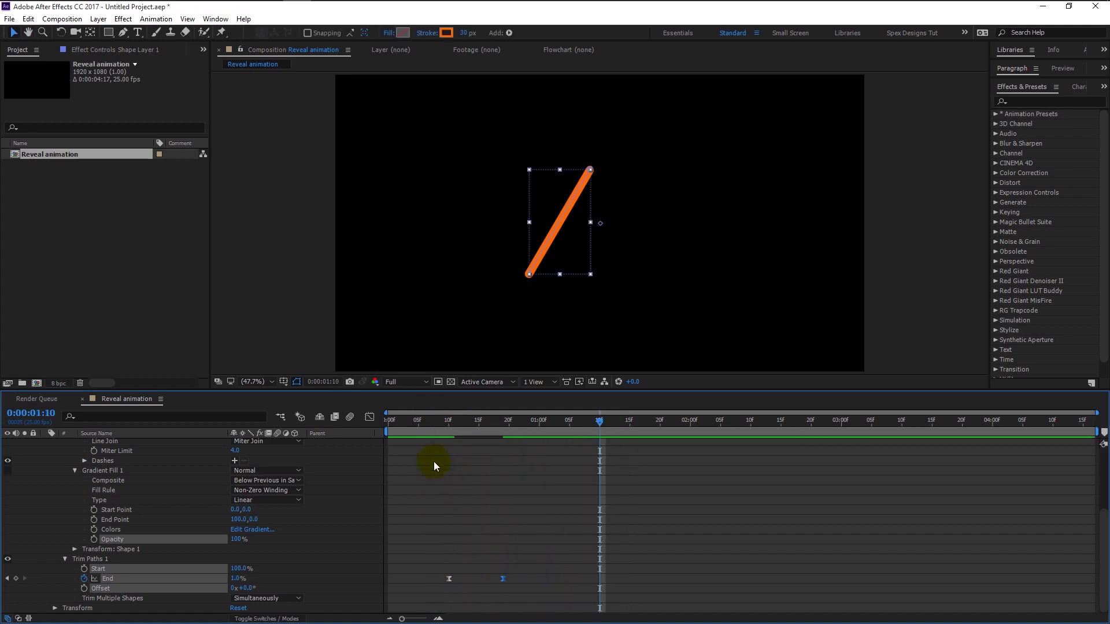
pyautogui.click(429, 420)
pyautogui.press('space')
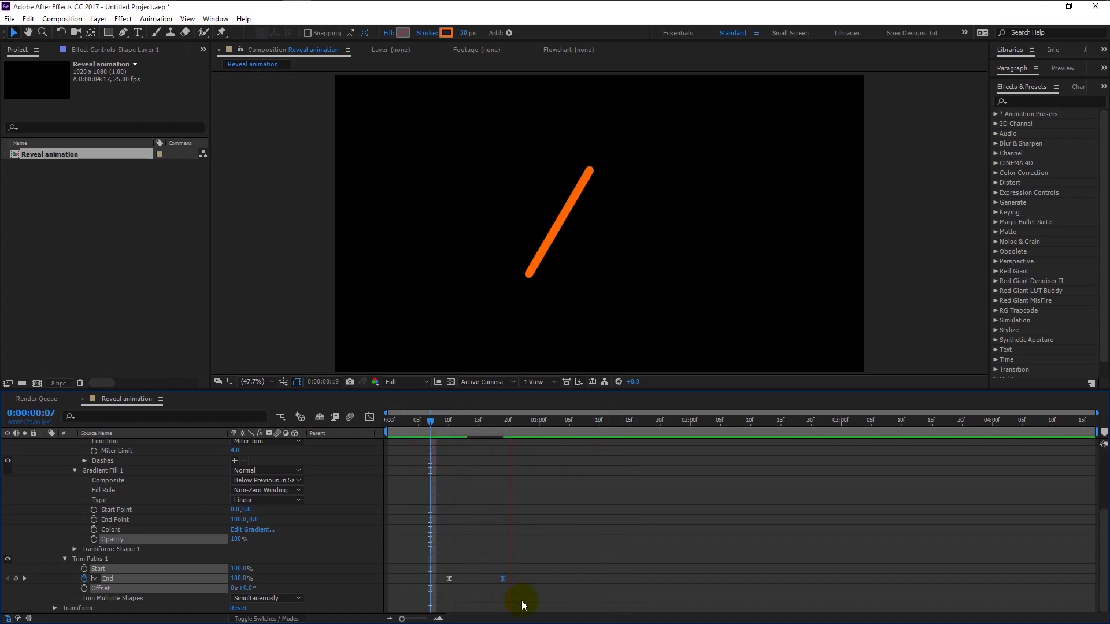
pyautogui.press('space')
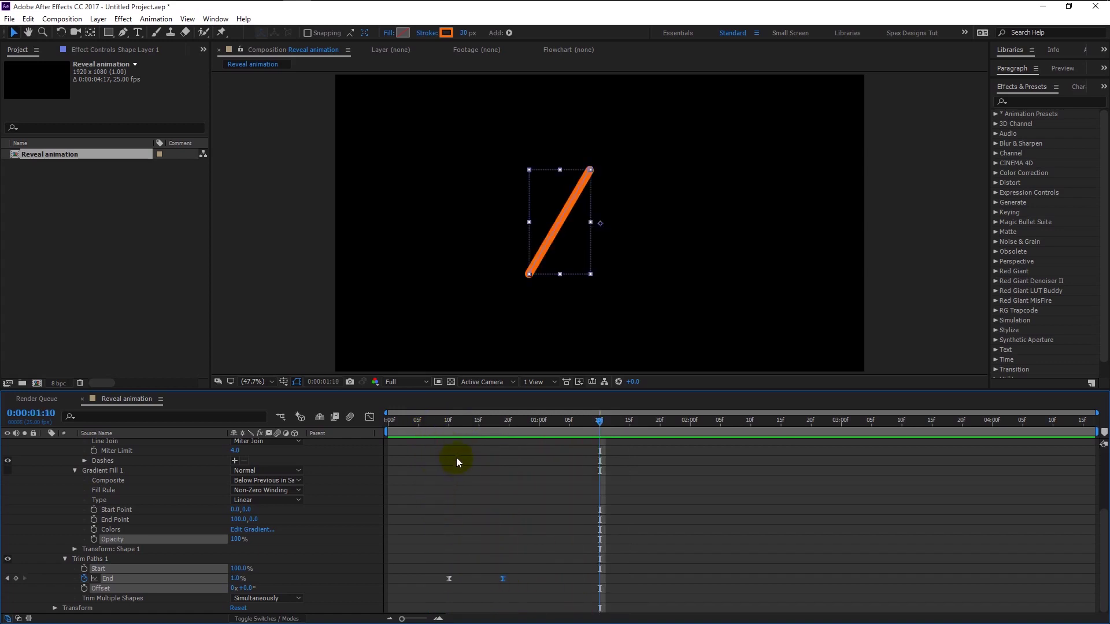
pyautogui.click(444, 430)
pyautogui.press('space')
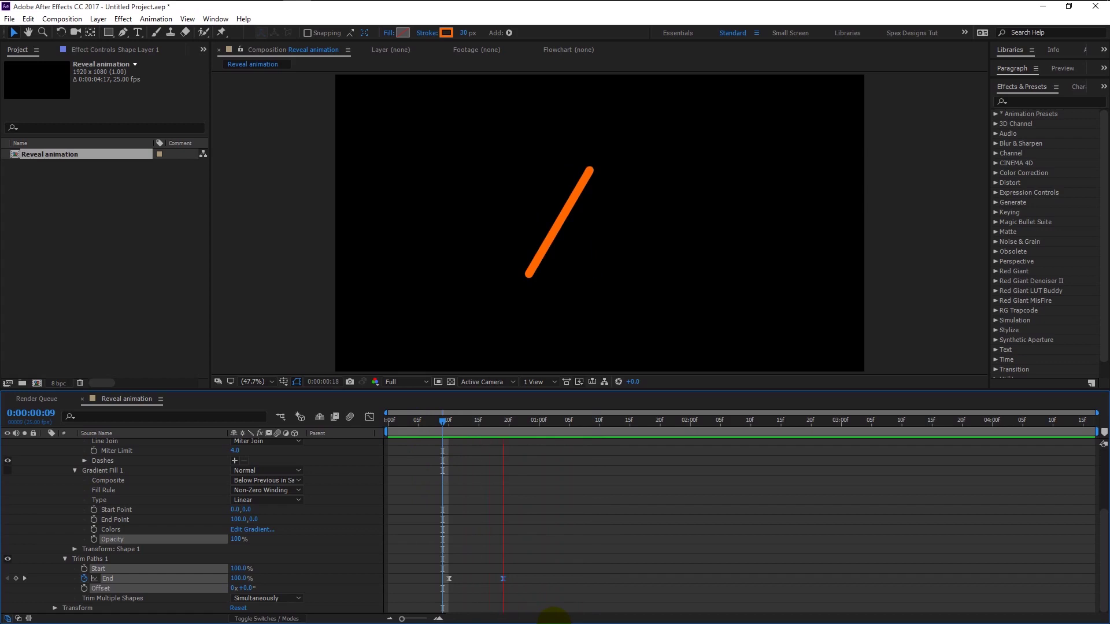
pyautogui.click(450, 422)
pyautogui.press('Delete')
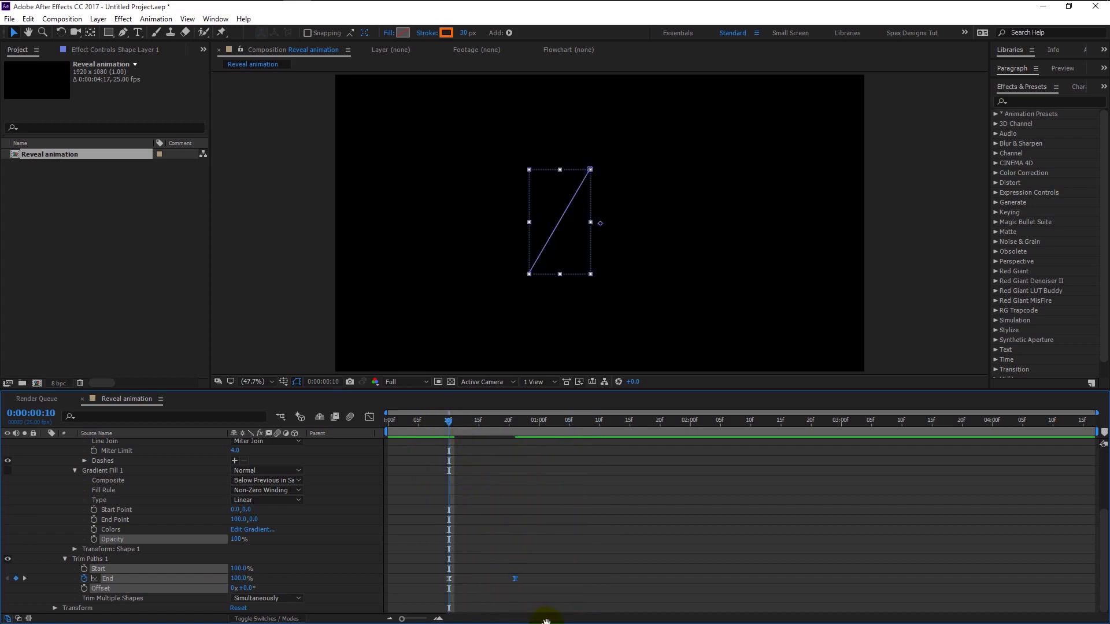
pyautogui.press('space')
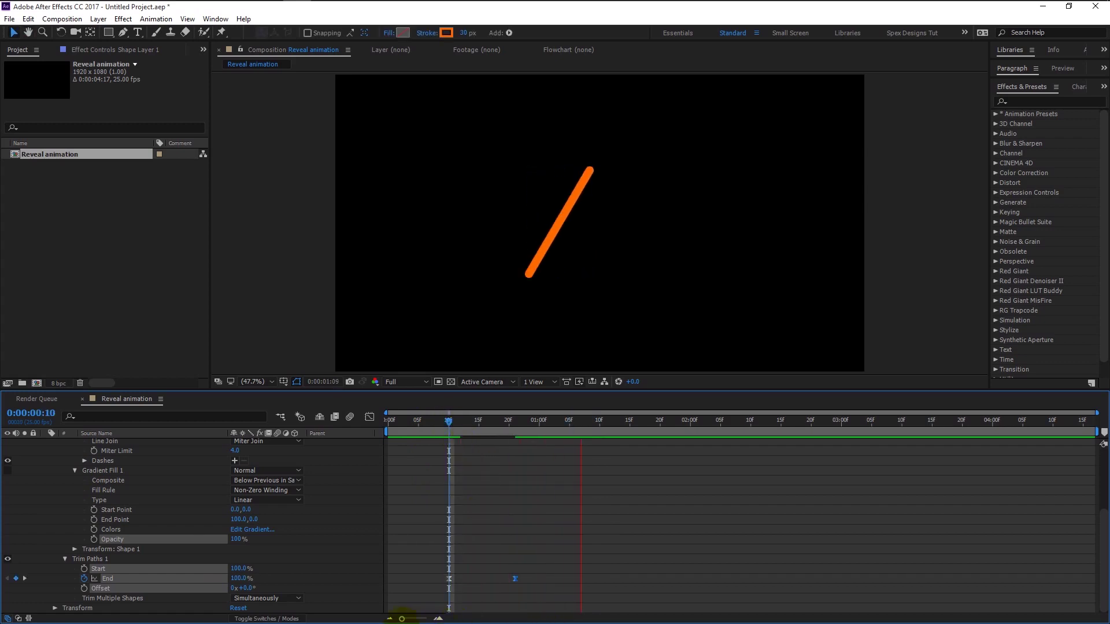
pyautogui.press('space')
# Collapse Shape Layer 1 and show only its keyframed End property with U
pyautogui.scroll(4, 116, 525)
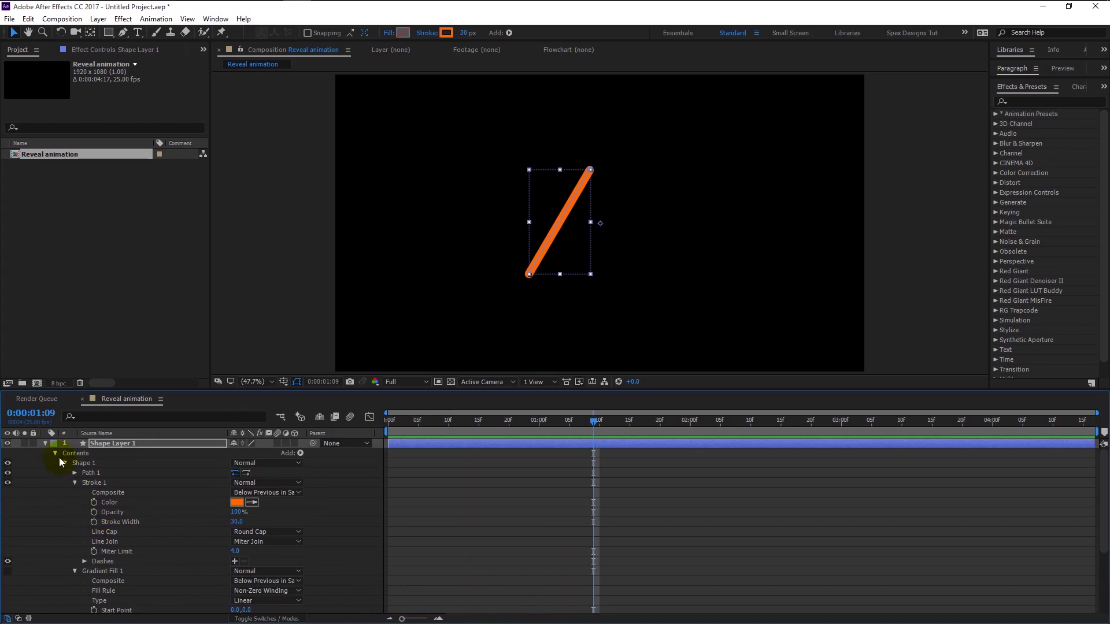
pyautogui.click(44, 443)
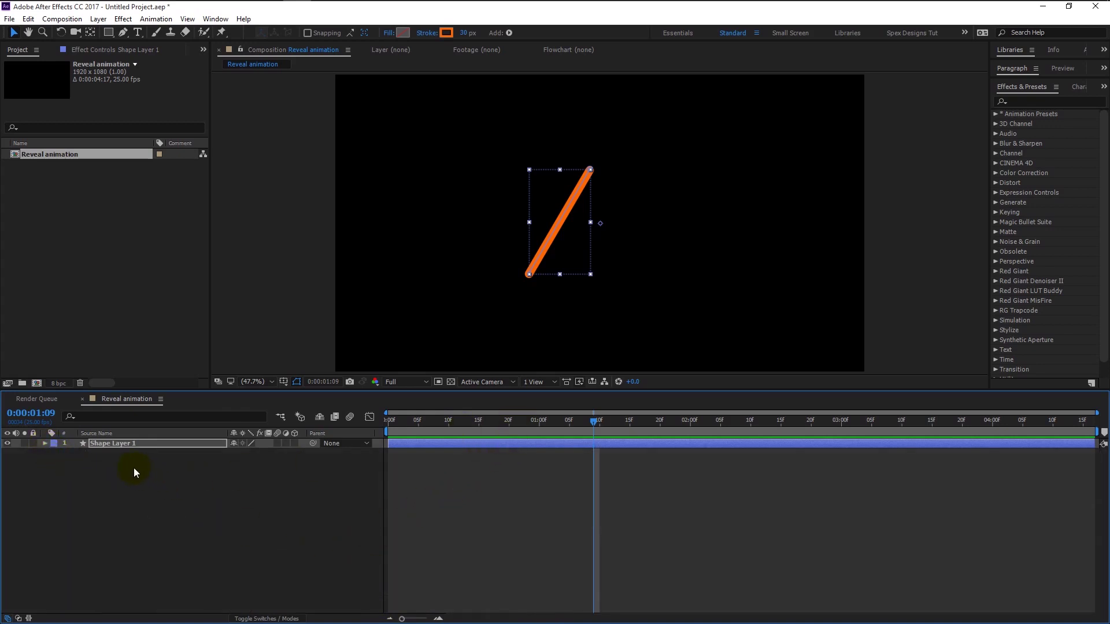
pyautogui.click(126, 444)
pyautogui.press('u')
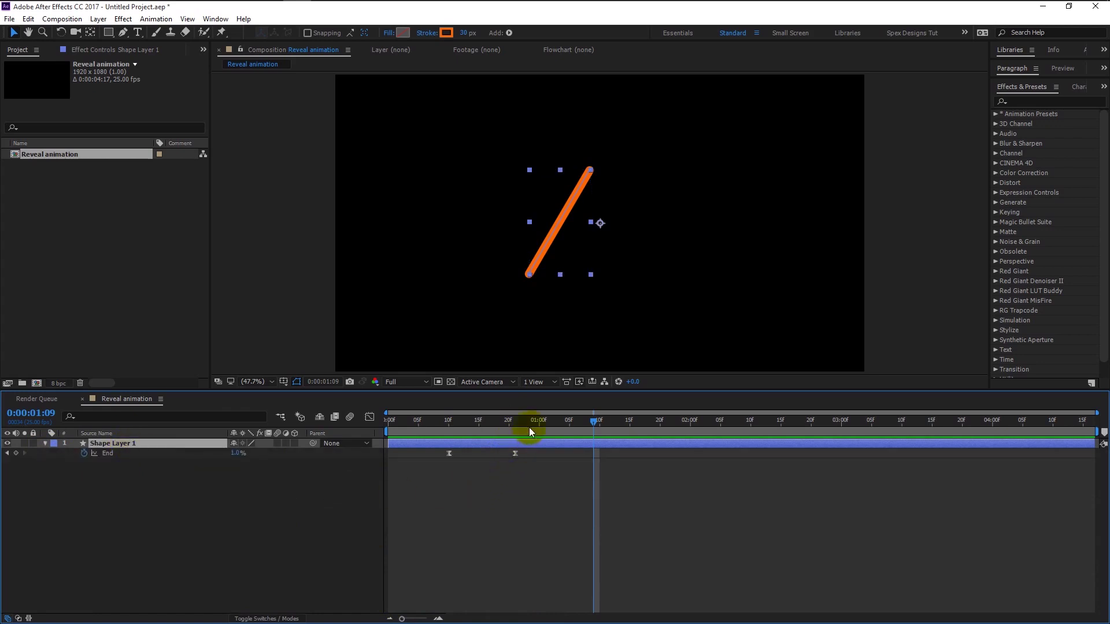
pyautogui.moveTo(529, 431); pyautogui.dragTo(522, 455)
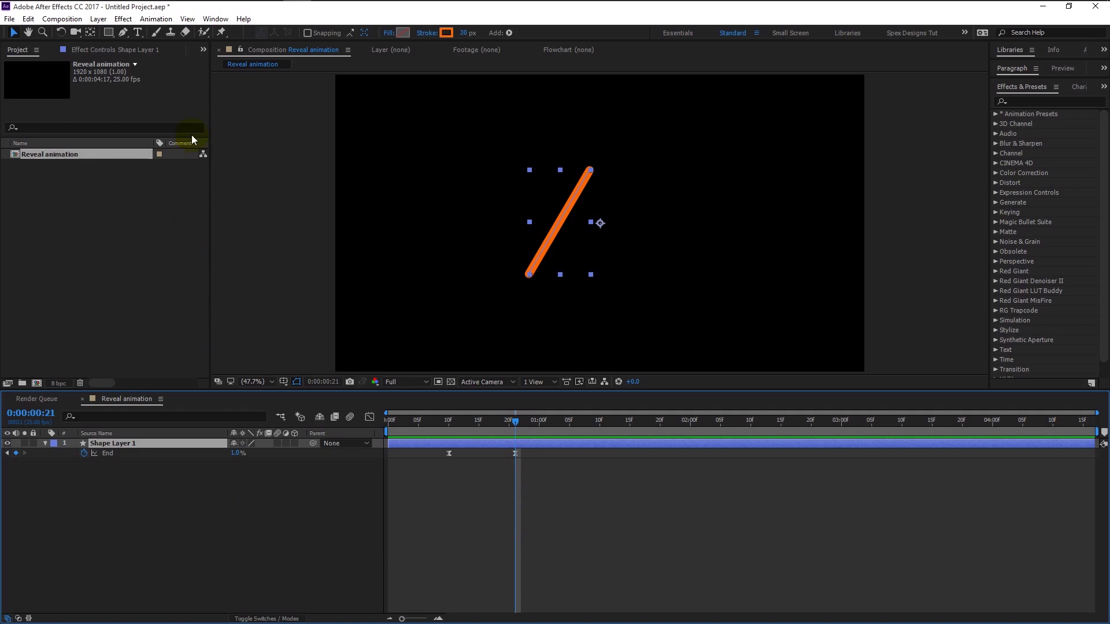
# Add a 'Subscribe Me' text layer to the right of the orange line
pyautogui.click(139, 32)
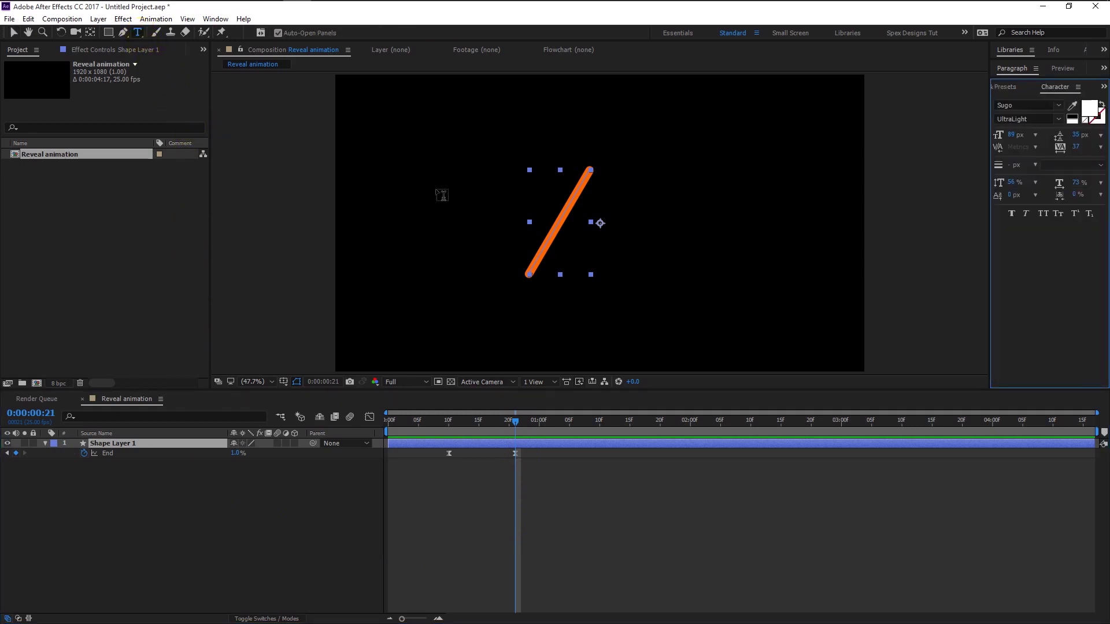
pyautogui.click(623, 218)
pyautogui.write('Sub')
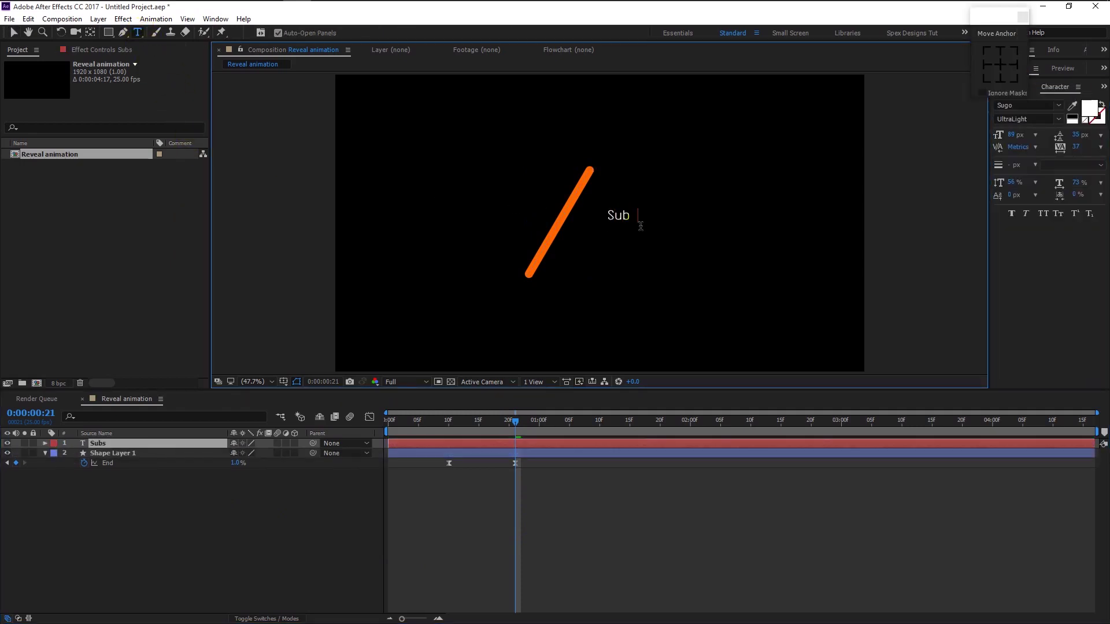
pyautogui.write('scribe Me')
pyautogui.press('KP_Enter')
pyautogui.click(208, 499)
pyautogui.click(165, 455)
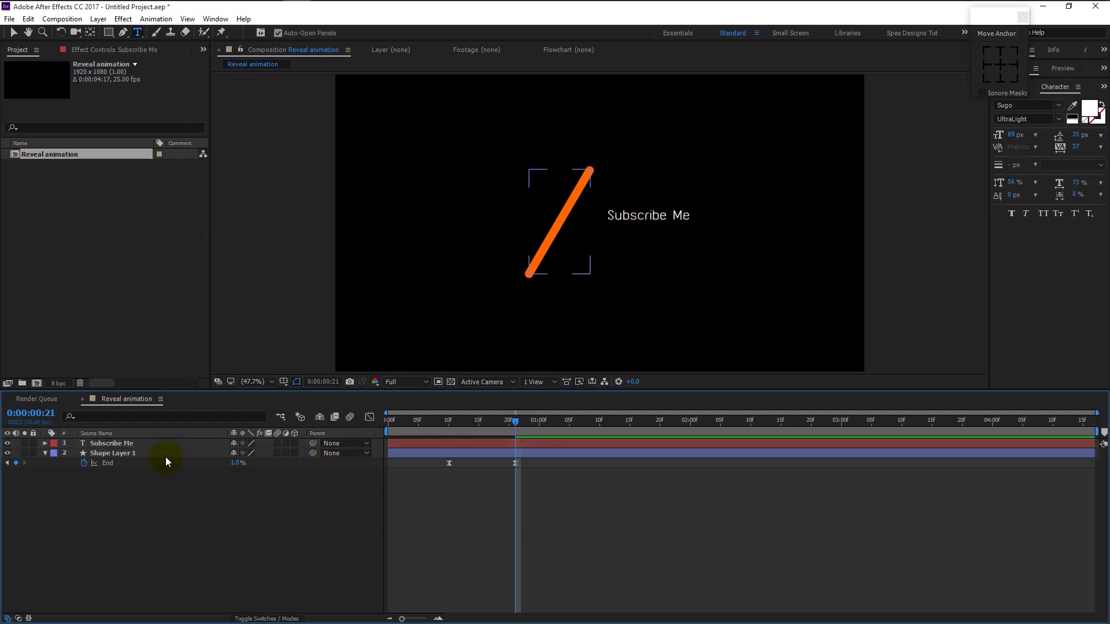
pyautogui.click(148, 444)
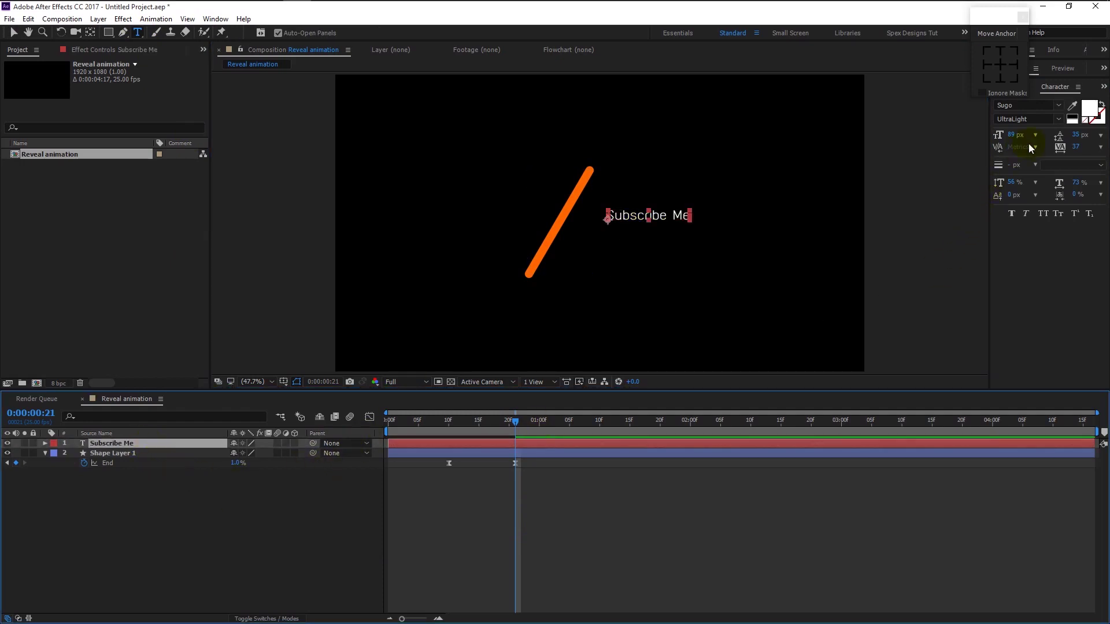
# Set Subscribe Me to Nexa Bold, anchor it left-middle, and enlarge it slightly
pyautogui.click(1025, 104)
pyautogui.write('Ne')
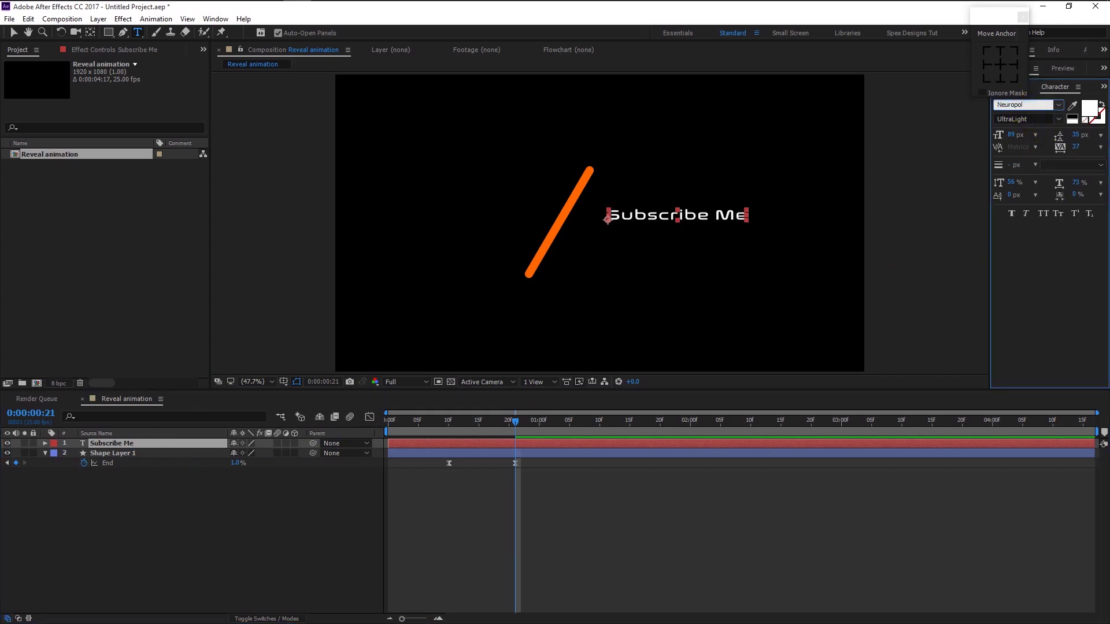
pyautogui.write('xa Bold')
pyautogui.press('Return')
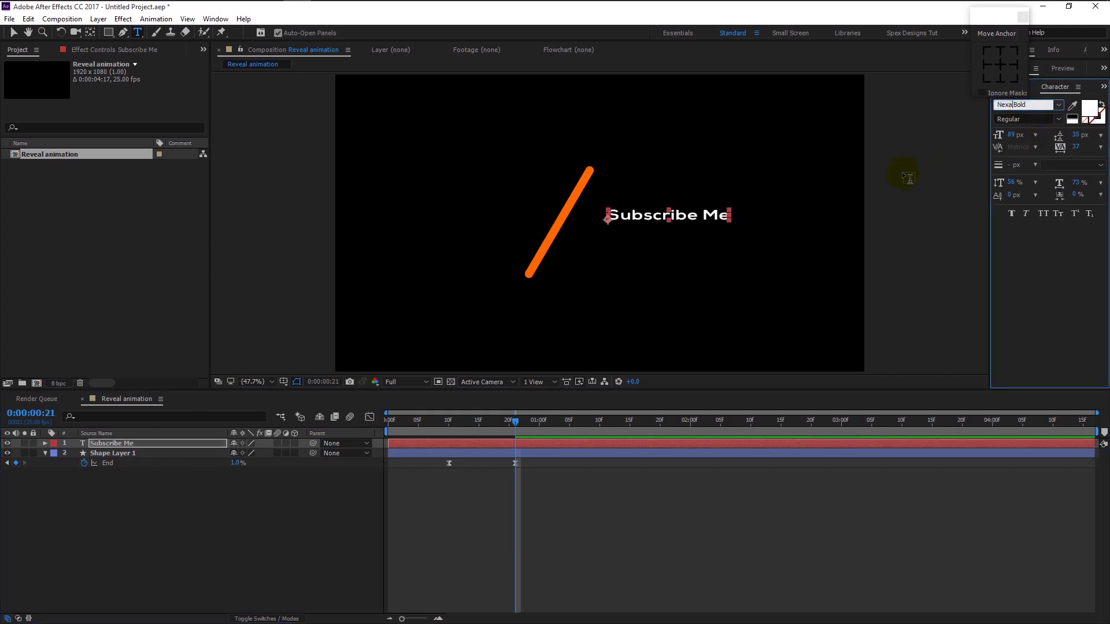
pyautogui.click(990, 62)
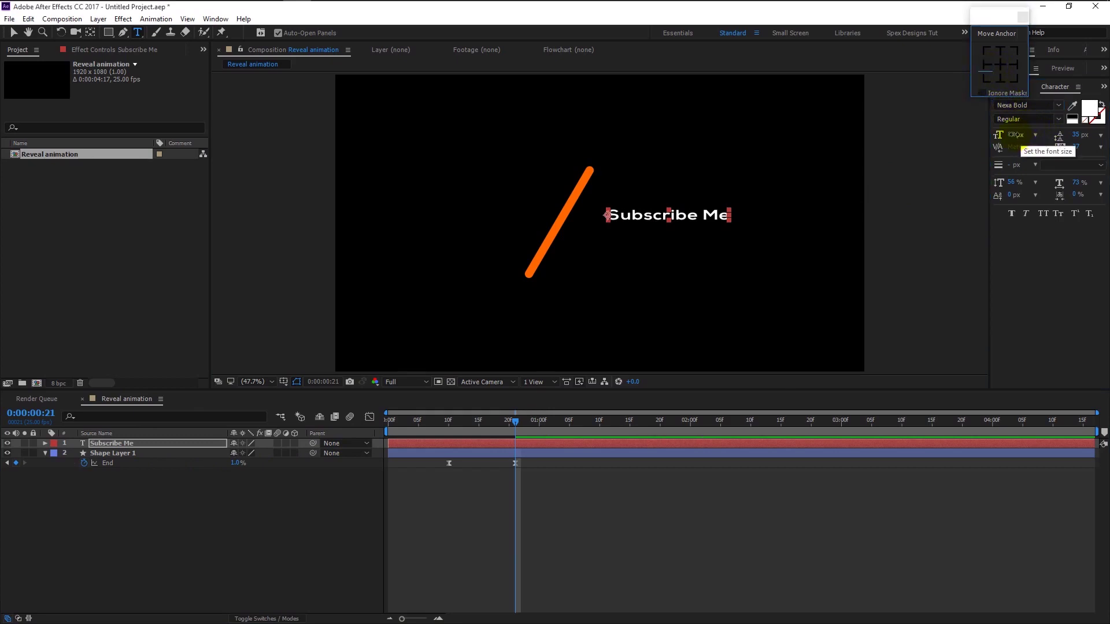
pyautogui.moveTo(1014, 135); pyautogui.dragTo(1030, 135)
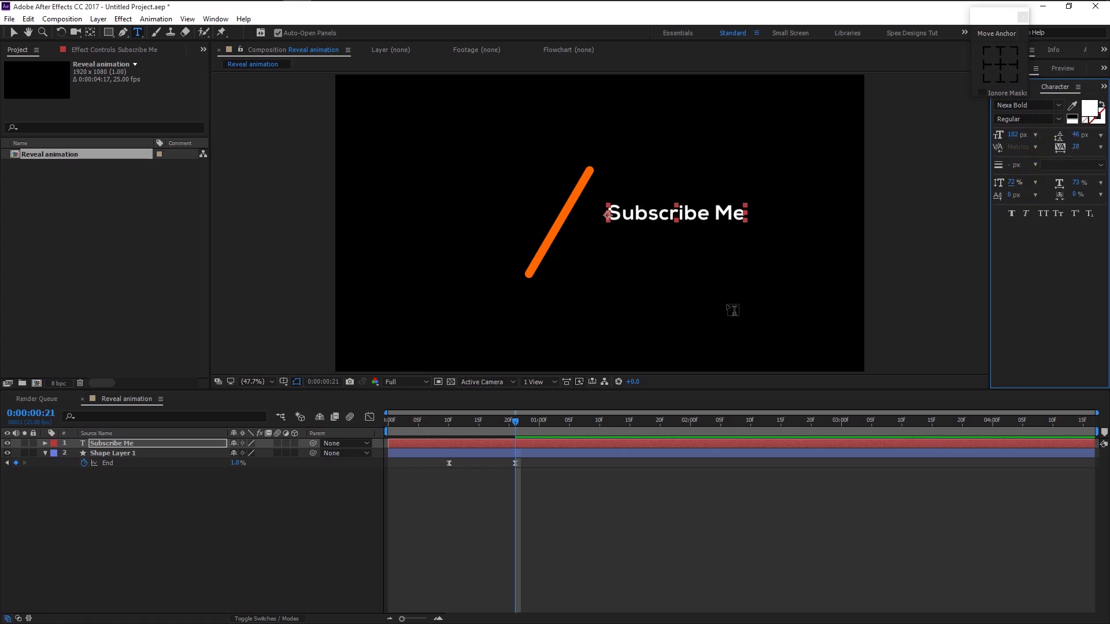
# Add 'Gentle PSD' text, anchor it left-middle, and place it just beneath Subscribe Me
pyautogui.click(606, 273)
pyautogui.write('Gent')
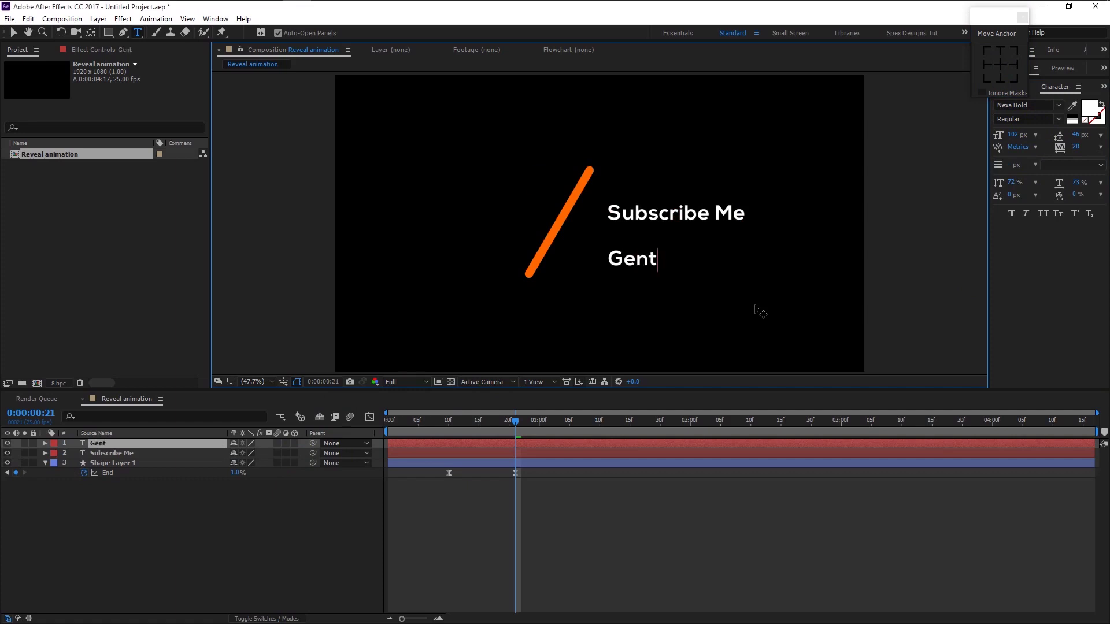
pyautogui.write('le PSD')
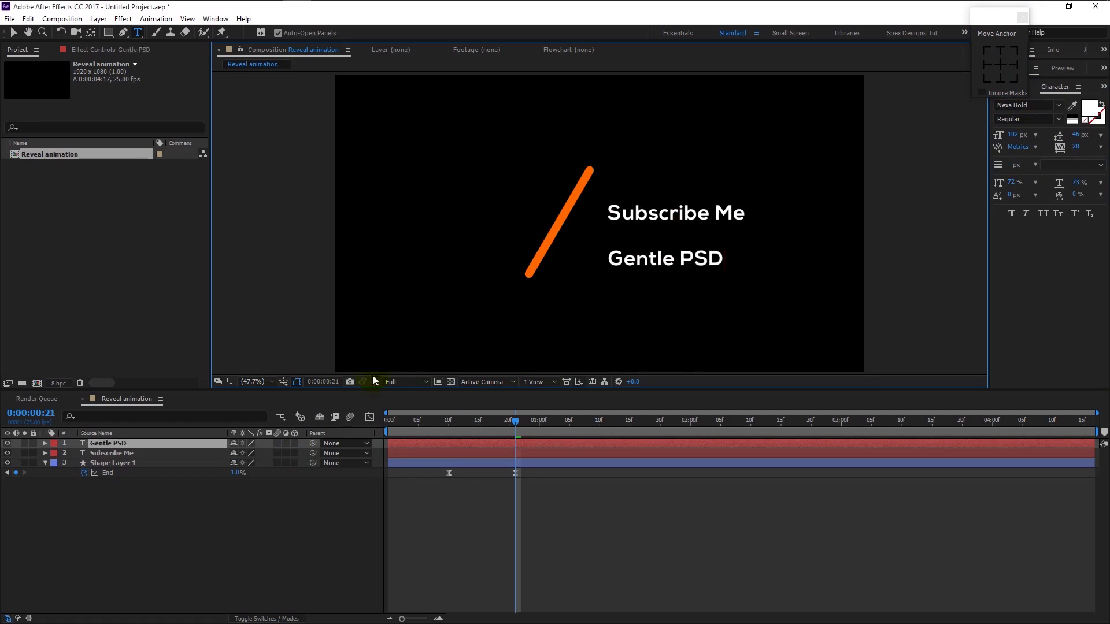
pyautogui.click(130, 446)
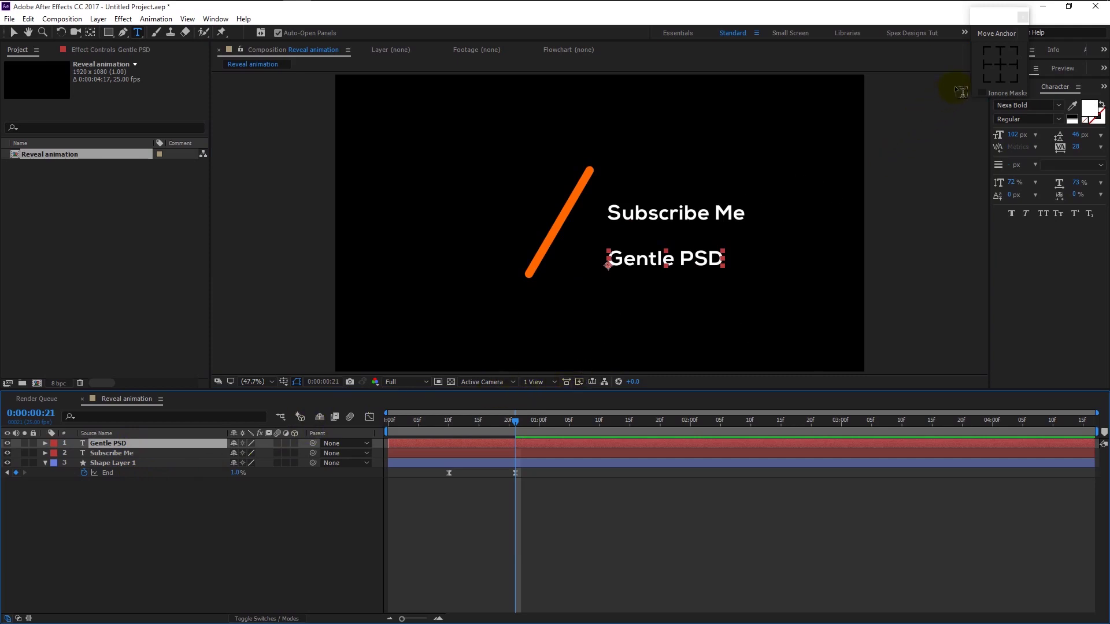
pyautogui.click(982, 72)
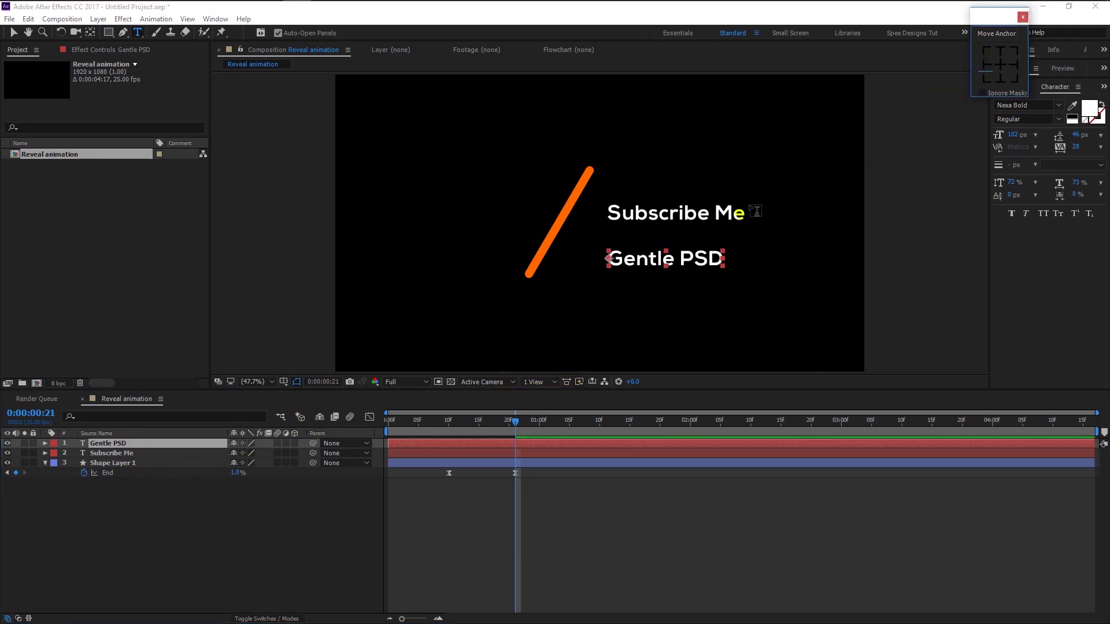
pyautogui.press('v')
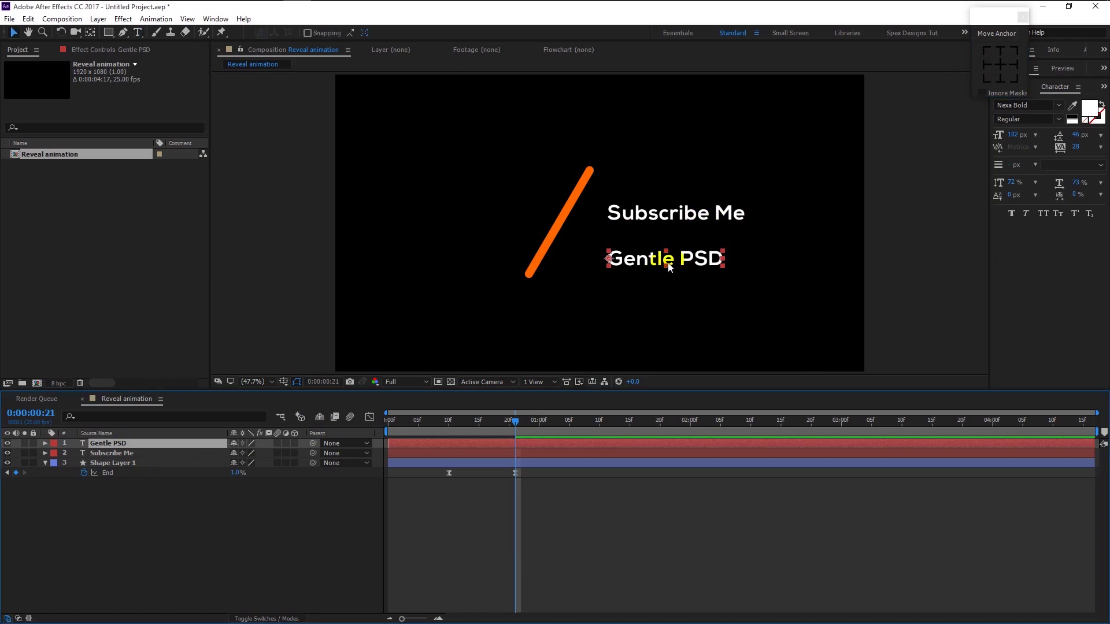
pyautogui.moveTo(669, 266)
pyautogui.mouseDown()
pyautogui.moveTo(681, 243)
pyautogui.moveTo(671, 244)
pyautogui.mouseUp()
pyautogui.keyDown('ctrl'); pyautogui.click(119, 453); pyautogui.keyUp('ctrl')
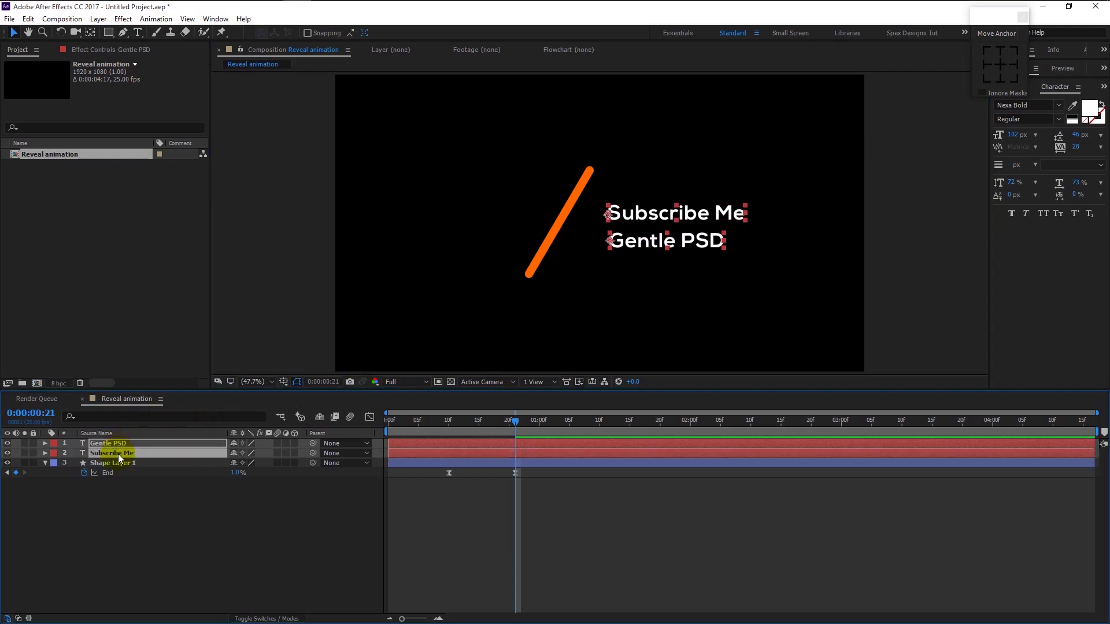
# Show both text layers' Position properties and move the playhead to frame 19
pyautogui.click(136, 464)
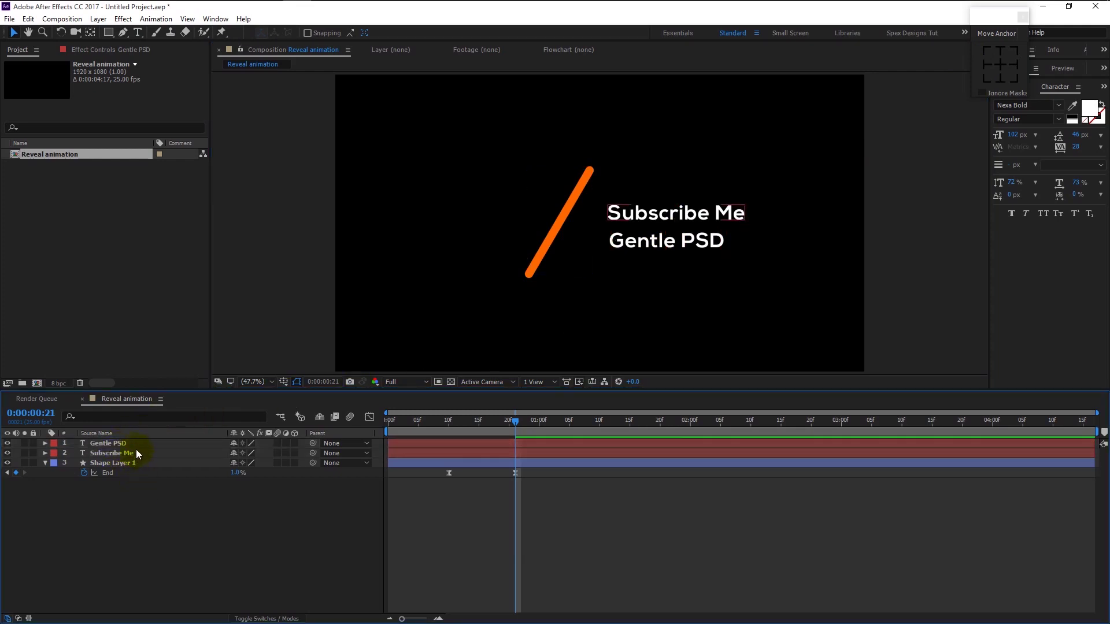
pyautogui.click(136, 450)
pyautogui.keyDown('ctrl'); pyautogui.click(135, 445); pyautogui.keyUp('ctrl')
pyautogui.press('p')
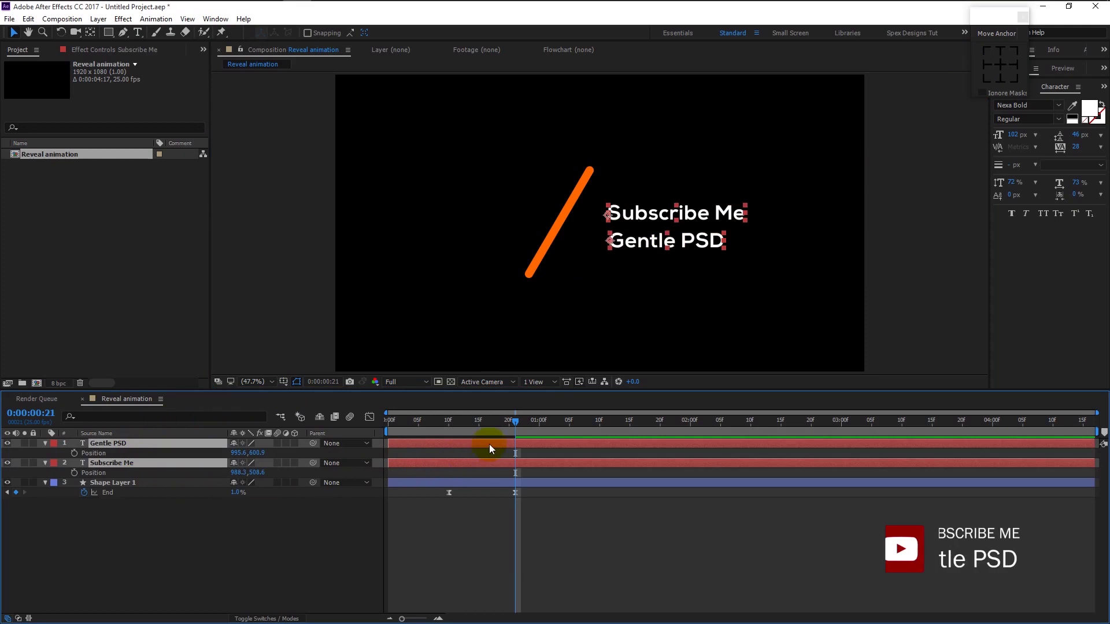
pyautogui.moveTo(515, 421)
pyautogui.mouseDown()
pyautogui.moveTo(498, 421)
pyautogui.moveTo(502, 455)
pyautogui.moveTo(497, 422)
pyautogui.moveTo(504, 439)
pyautogui.mouseUp()
pyautogui.click(490, 492)
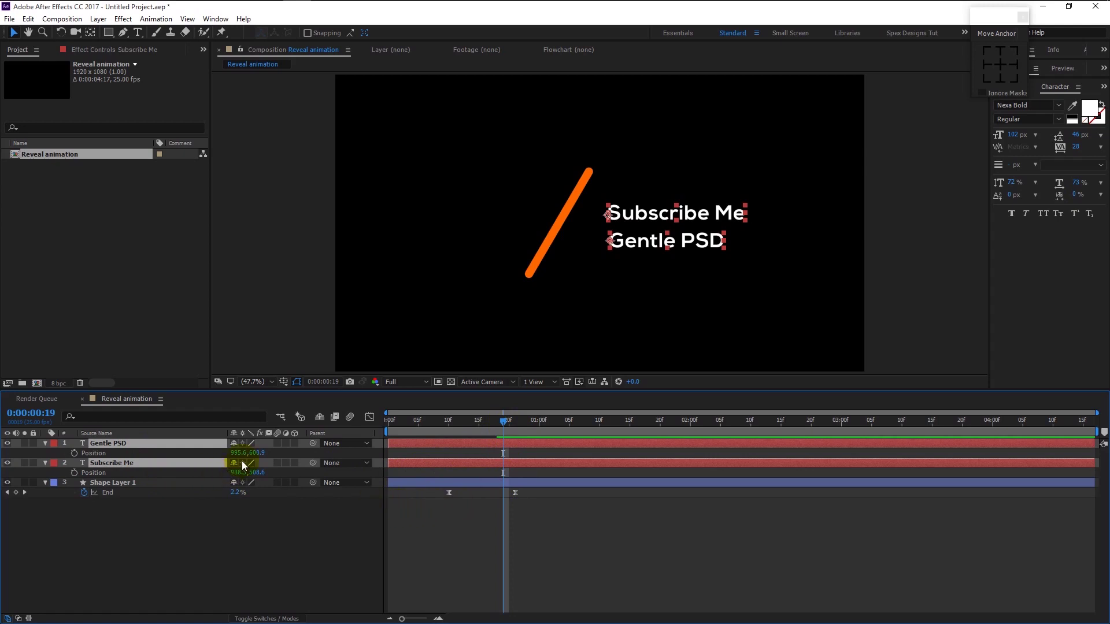
# Move both lines left and up, keyframing Position at 248.3,470.6 and 255.6,562.9
pyautogui.moveTo(235, 453); pyautogui.dragTo(3, 452)
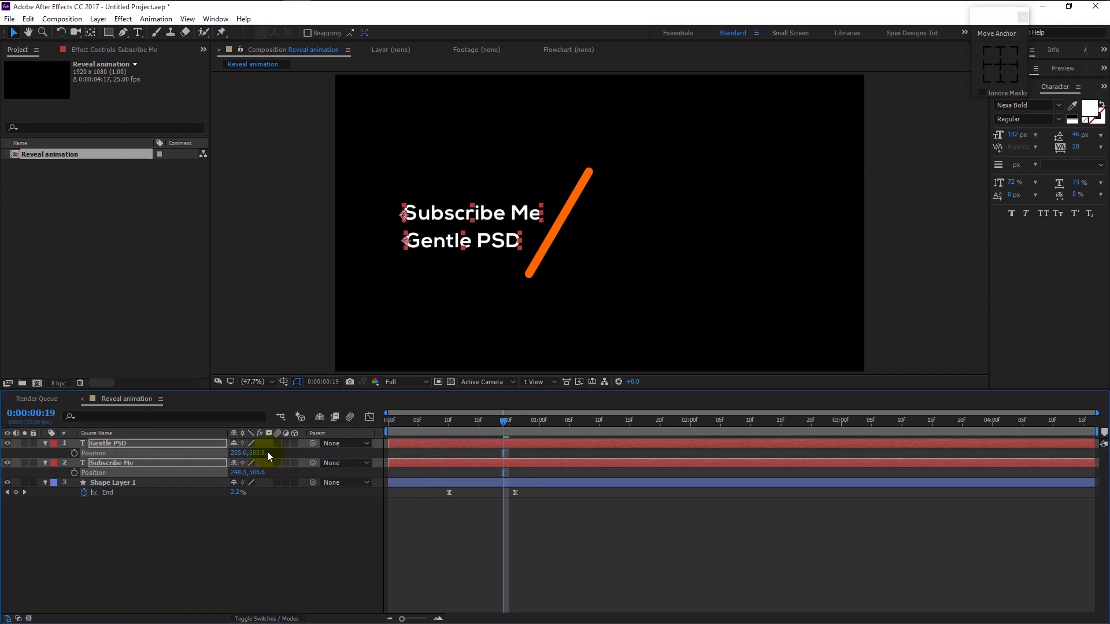
pyautogui.moveTo(255, 453)
pyautogui.mouseDown()
pyautogui.moveTo(225, 455)
pyautogui.moveTo(256, 460)
pyautogui.mouseUp()
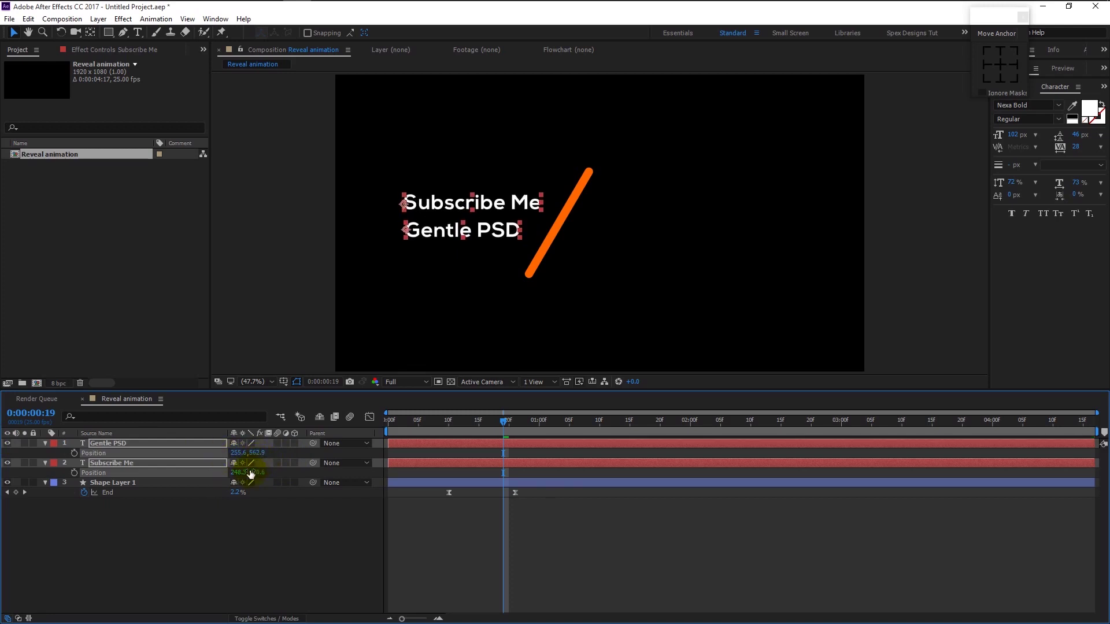
pyautogui.click(74, 473)
pyautogui.click(74, 454)
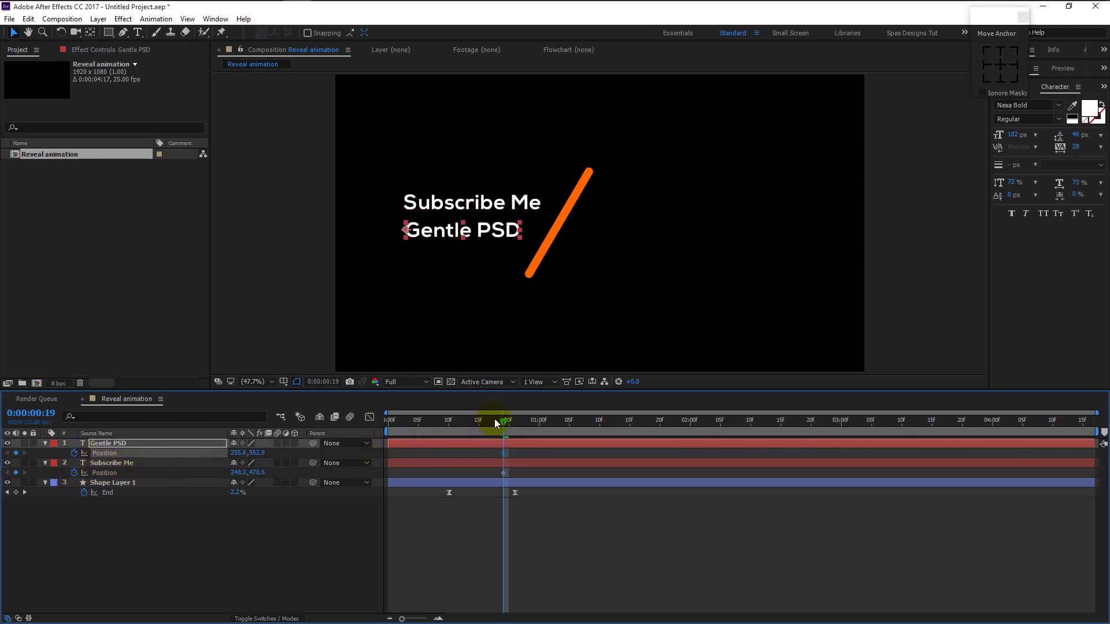
# At 0:00:01:15, slide both lines right to 954.2,470.6 and 961.6,562.9, then select all four keyframes
pyautogui.moveTo(508, 421); pyautogui.dragTo(627, 427)
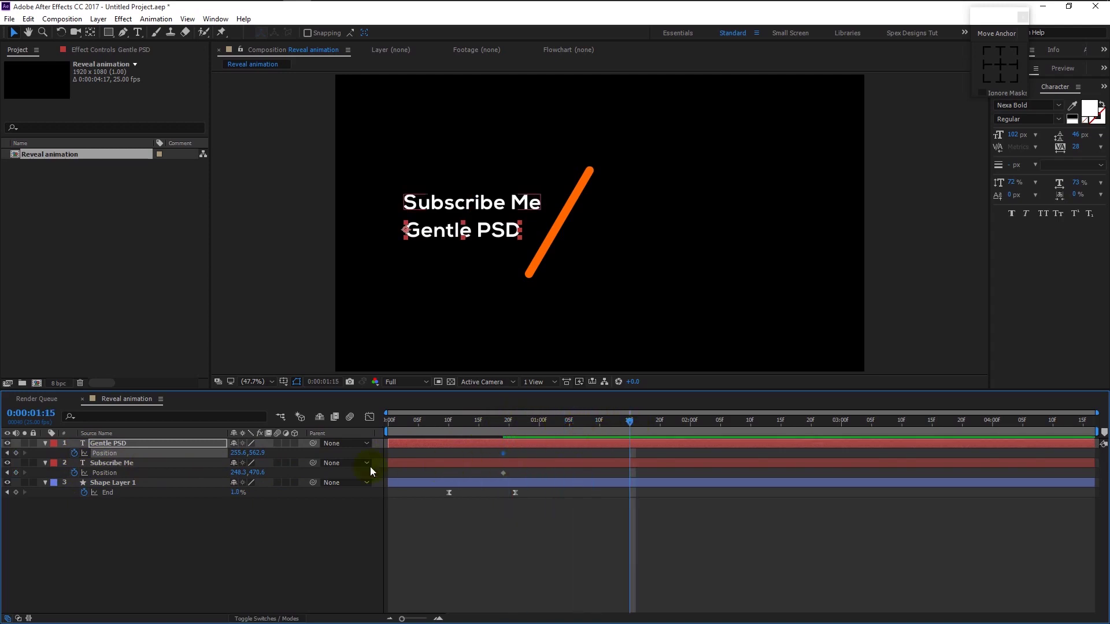
pyautogui.keyDown('ctrl'); pyautogui.click(233, 462); pyautogui.keyUp('ctrl')
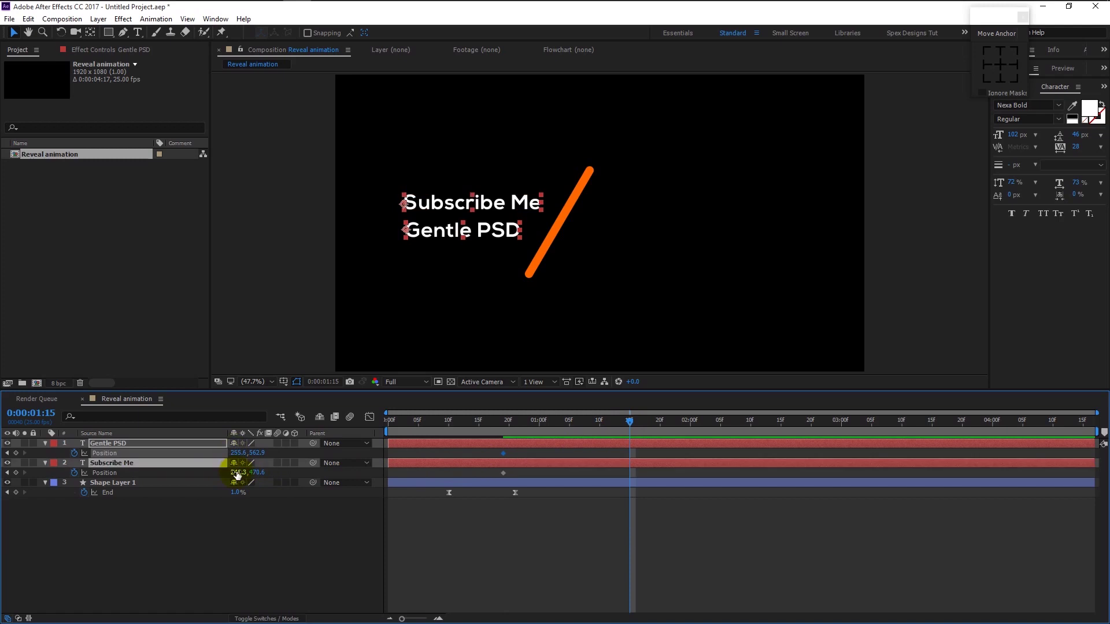
pyautogui.moveTo(245, 473); pyautogui.dragTo(614, 463)
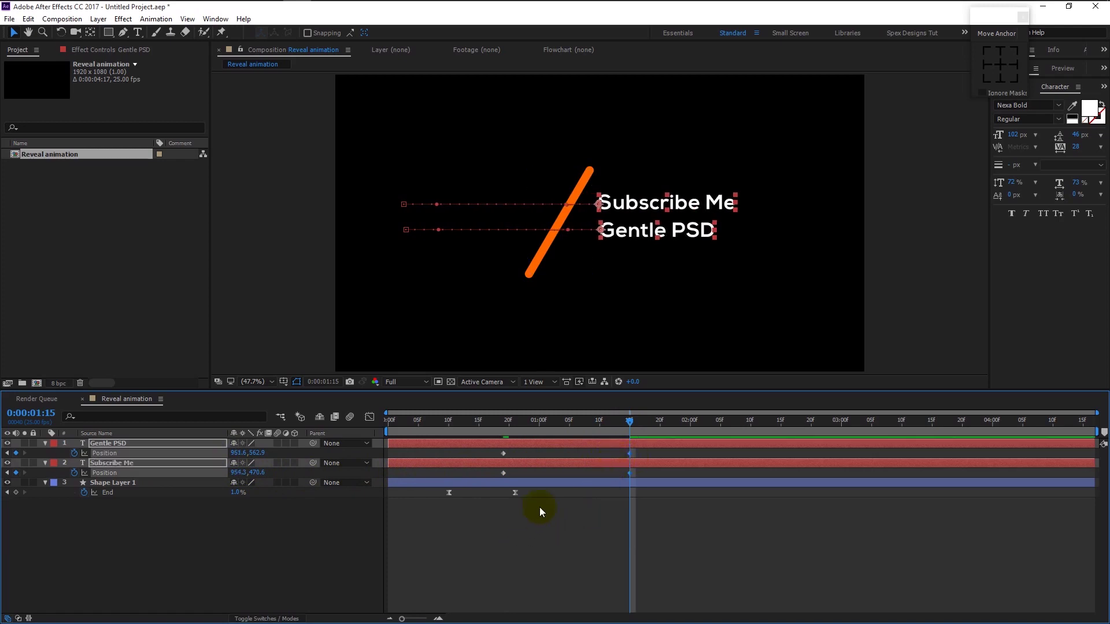
pyautogui.click(585, 576)
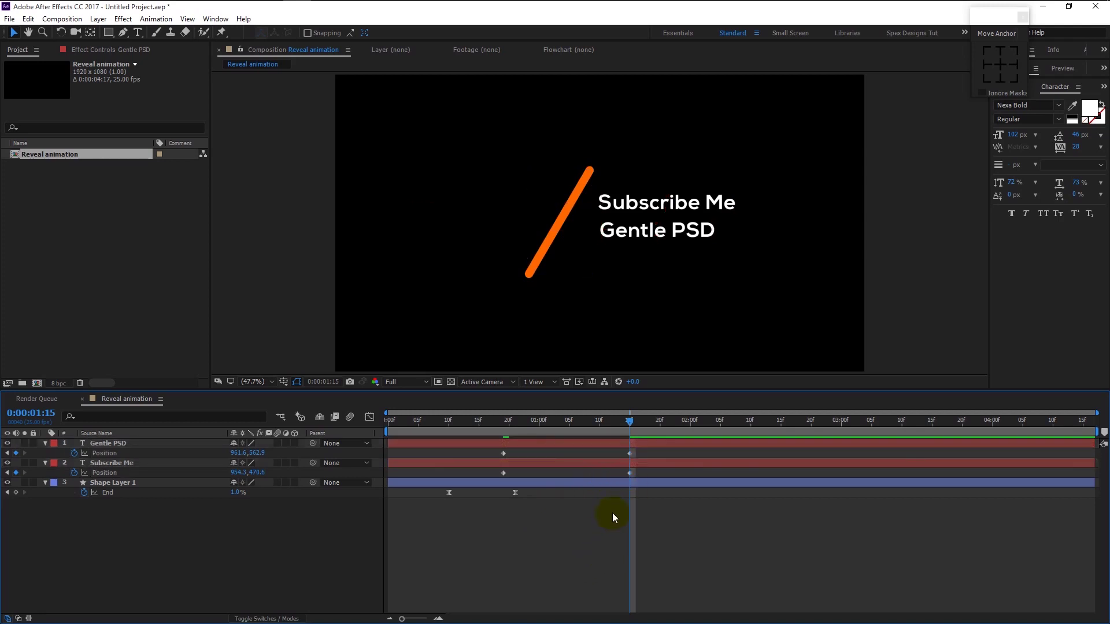
pyautogui.moveTo(643, 475); pyautogui.dragTo(471, 446)
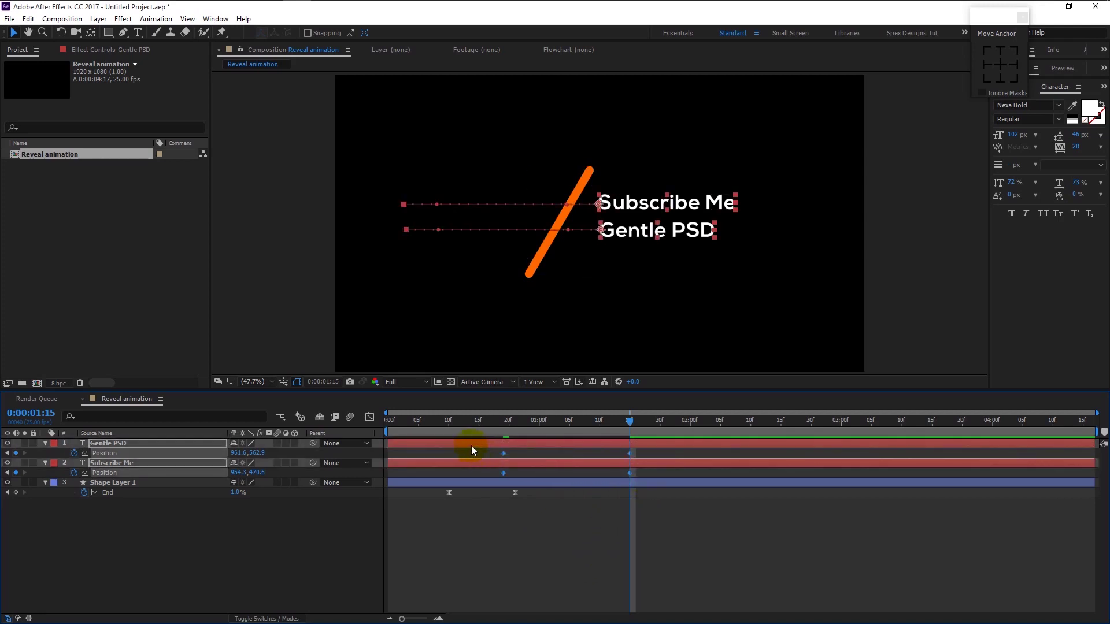
# Apply Easy Ease to the four text Position keyframes
pyautogui.rightClick(502, 455)
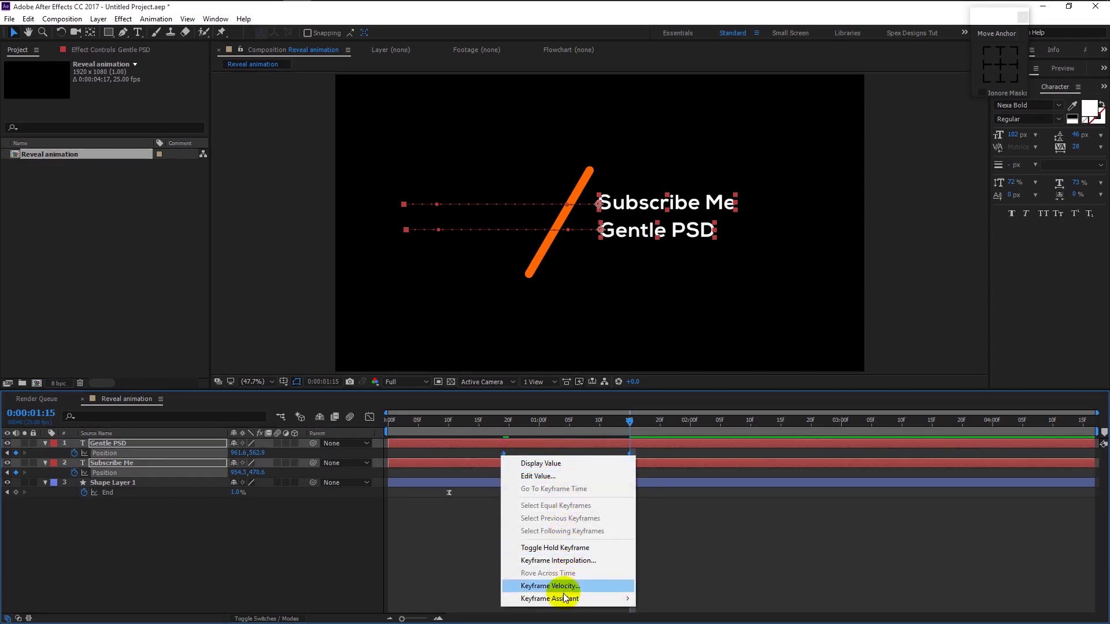
pyautogui.moveTo(563, 594)
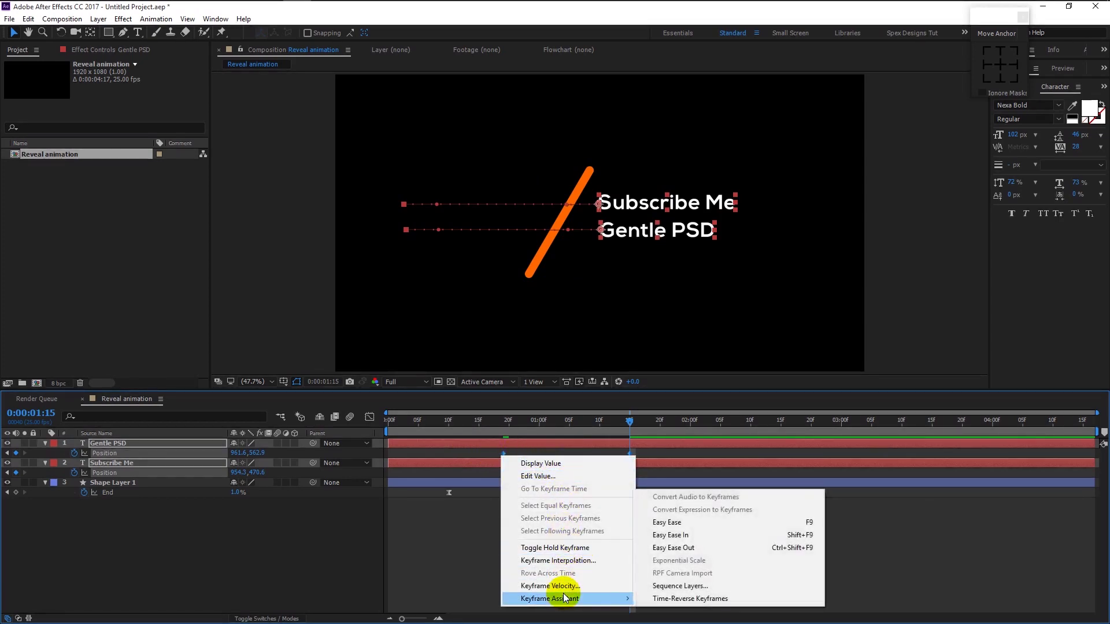
pyautogui.click(693, 524)
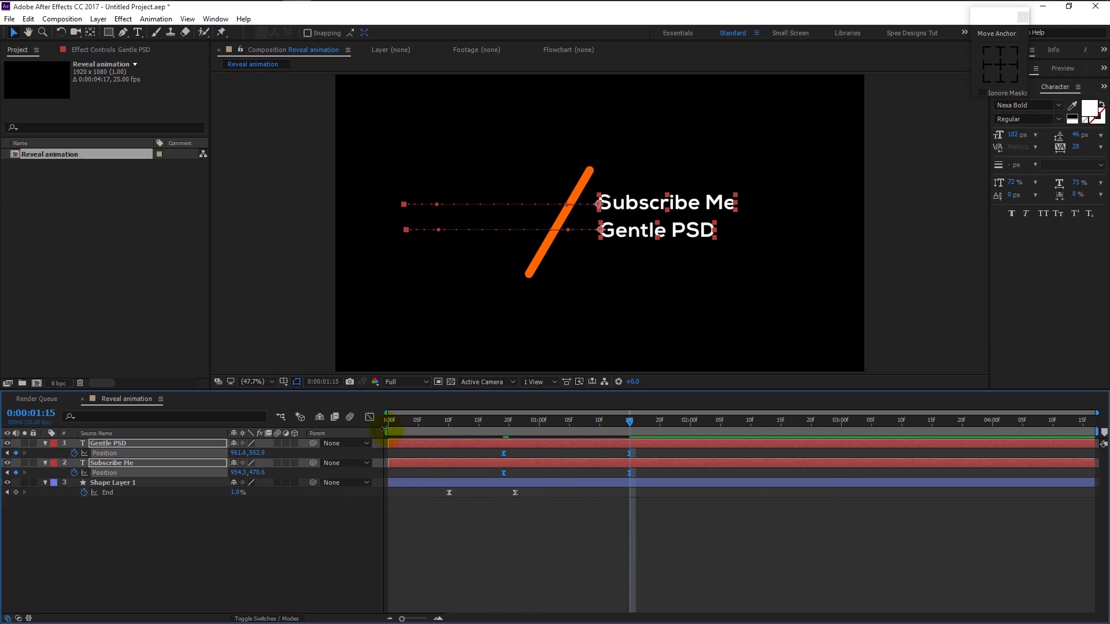
# Lengthen both ending keyframes' influence on the speed graph so the text starts fast and settles slowly
pyautogui.click(370, 418)
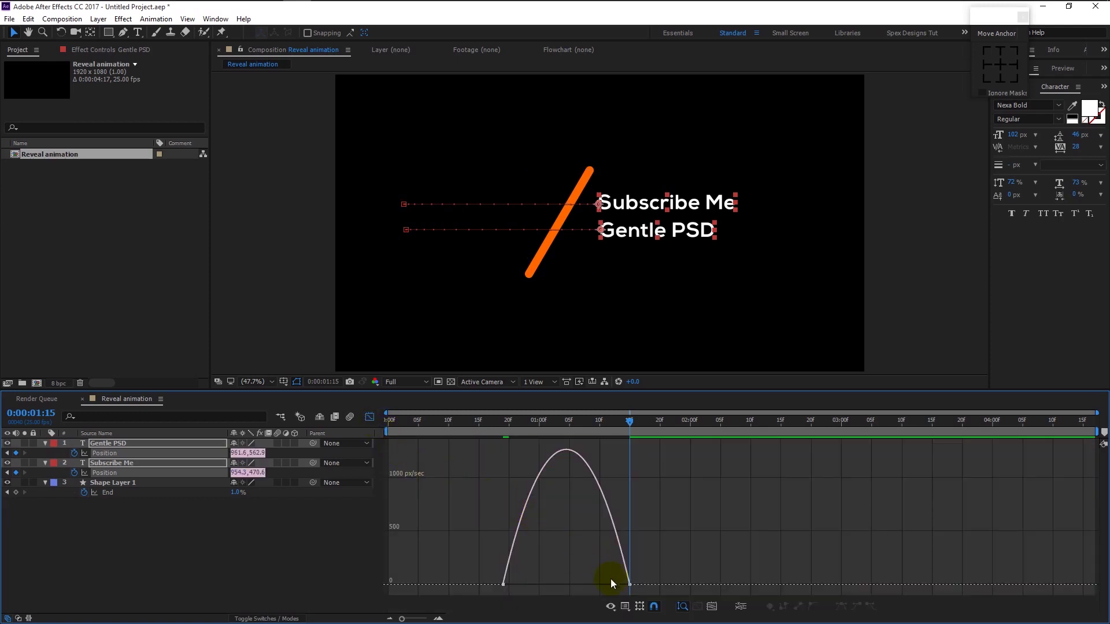
pyautogui.click(626, 585)
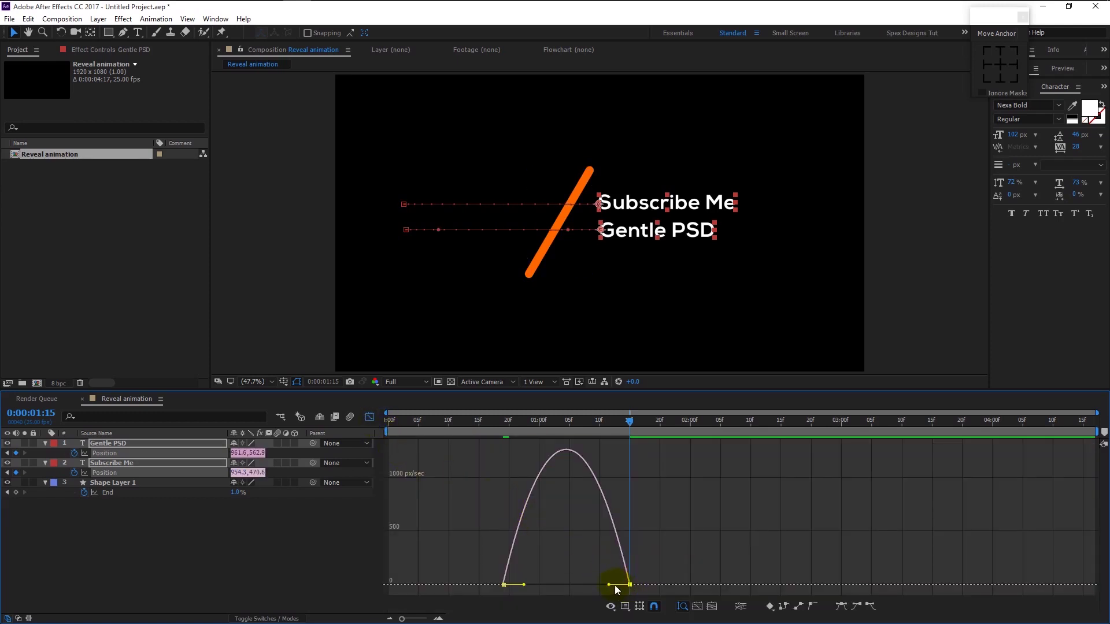
pyautogui.moveTo(608, 586); pyautogui.dragTo(572, 584)
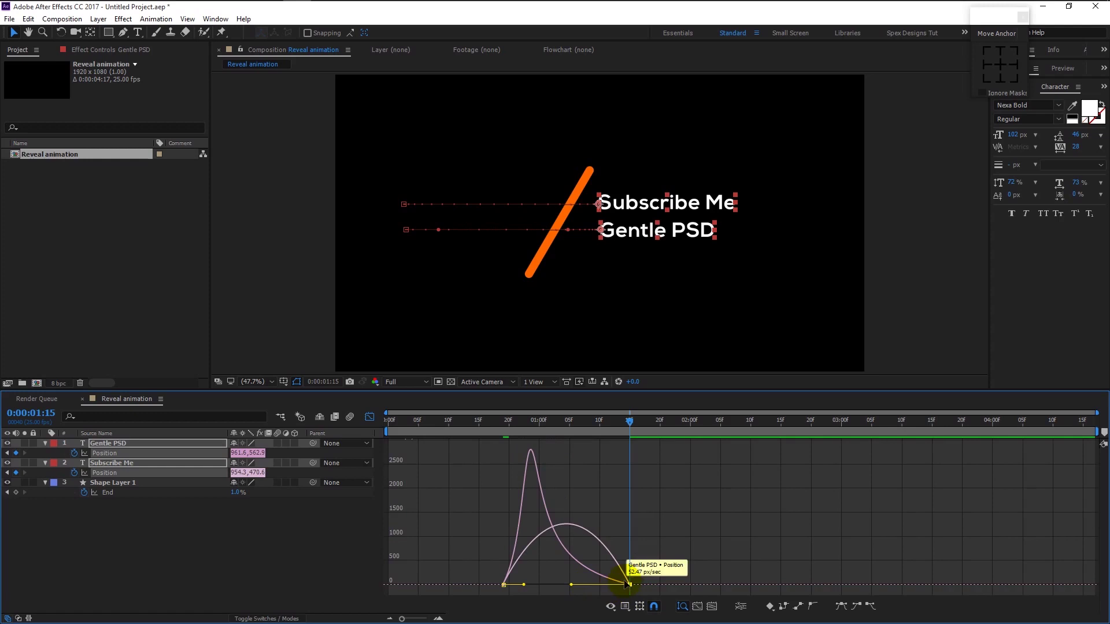
pyautogui.click(626, 587)
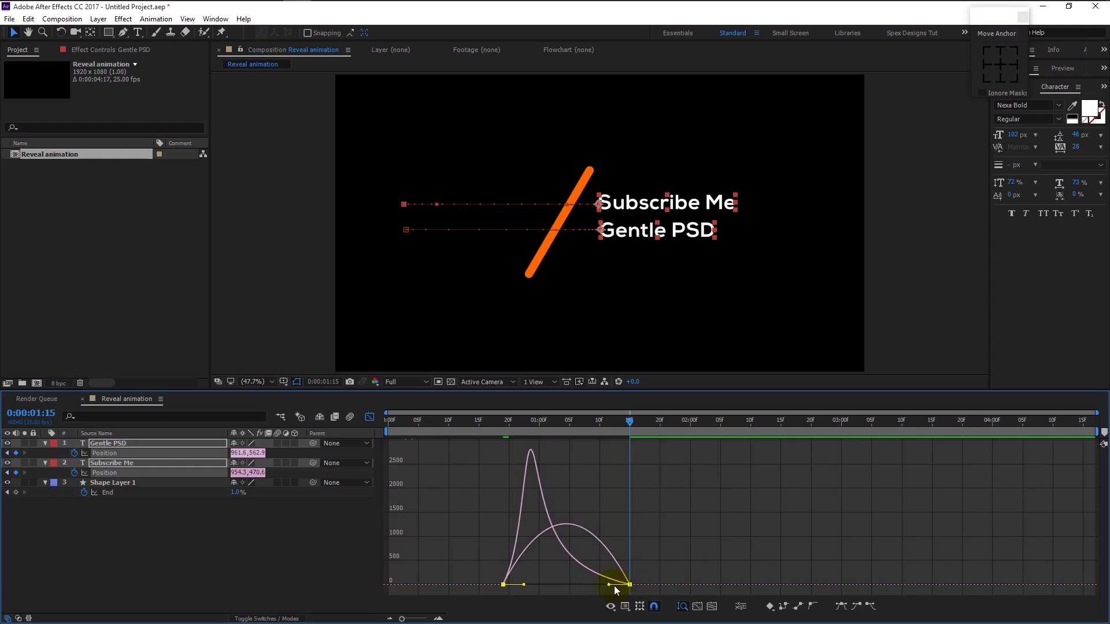
pyautogui.moveTo(608, 587); pyautogui.dragTo(572, 580)
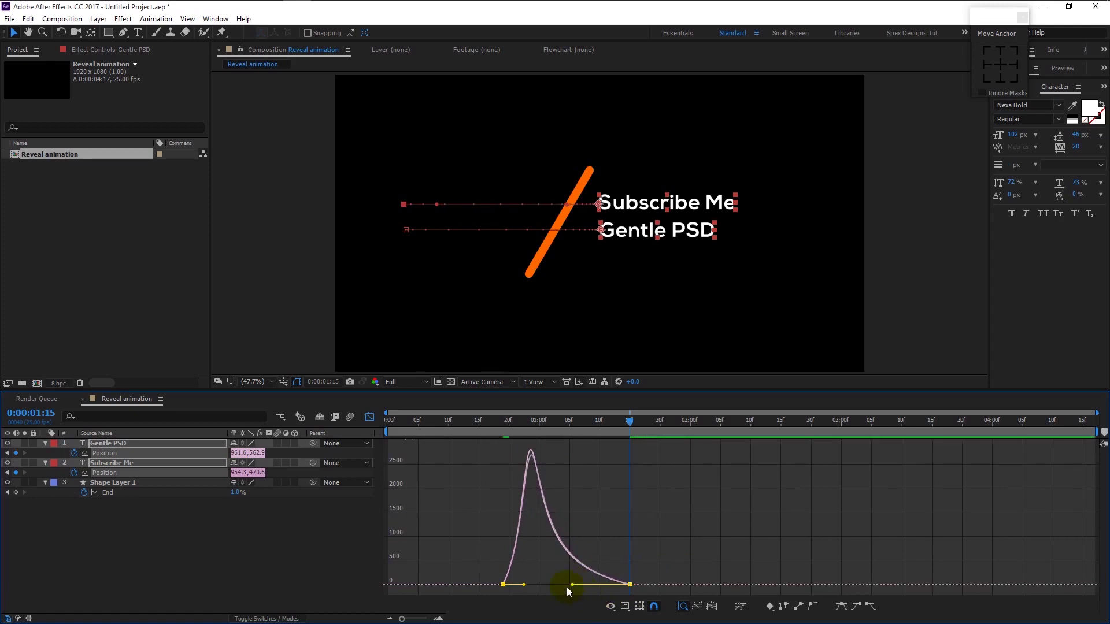
pyautogui.click(369, 418)
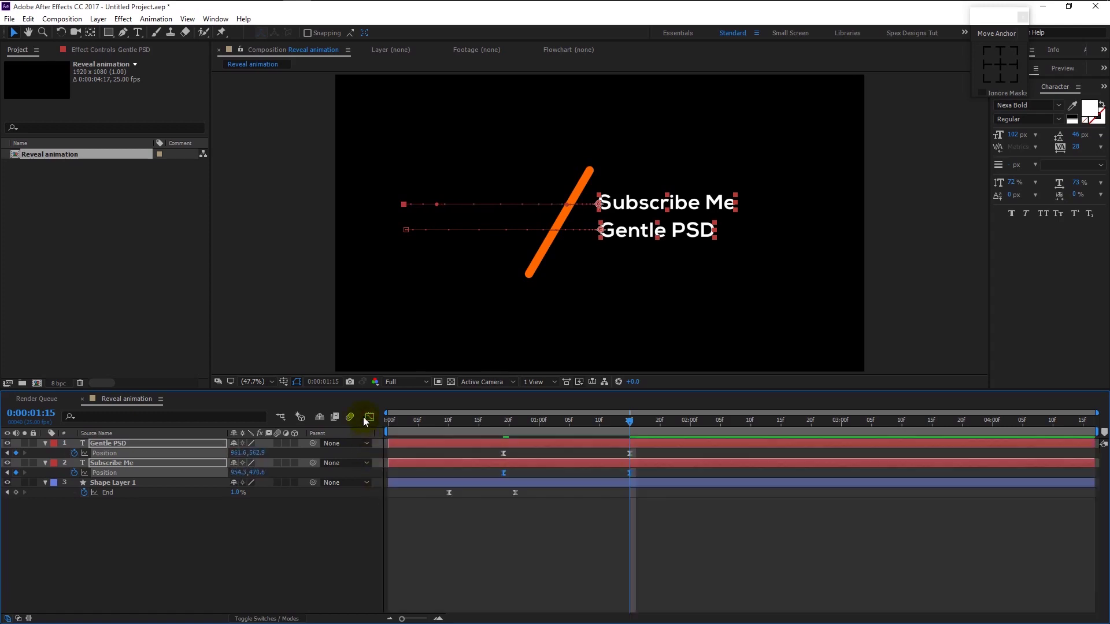
pyautogui.click(492, 422)
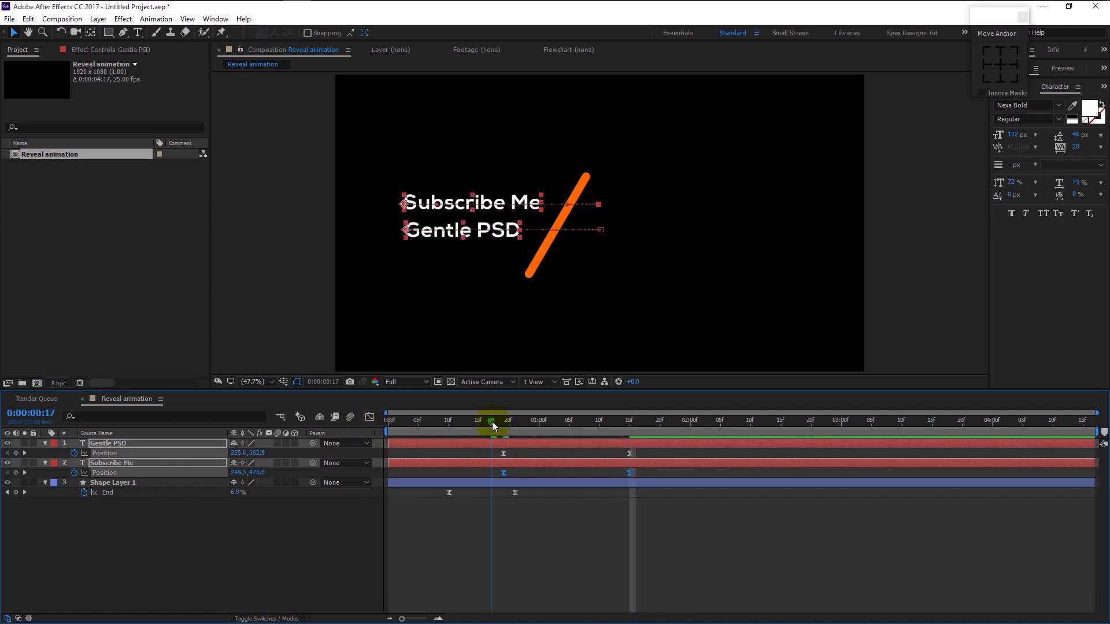
pyautogui.press('space')
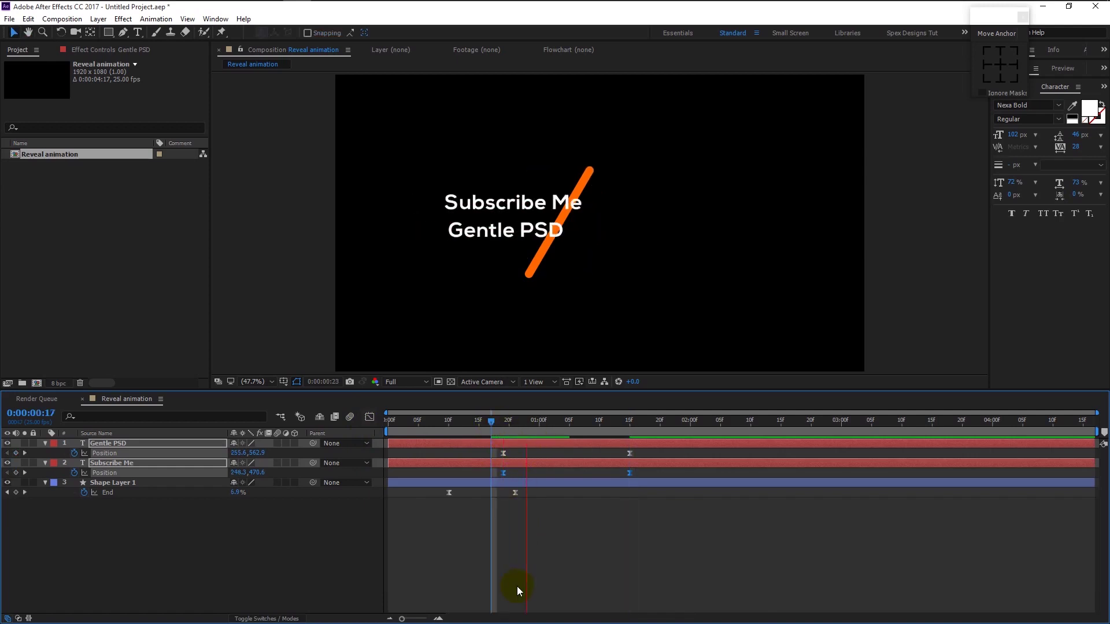
pyautogui.press('space')
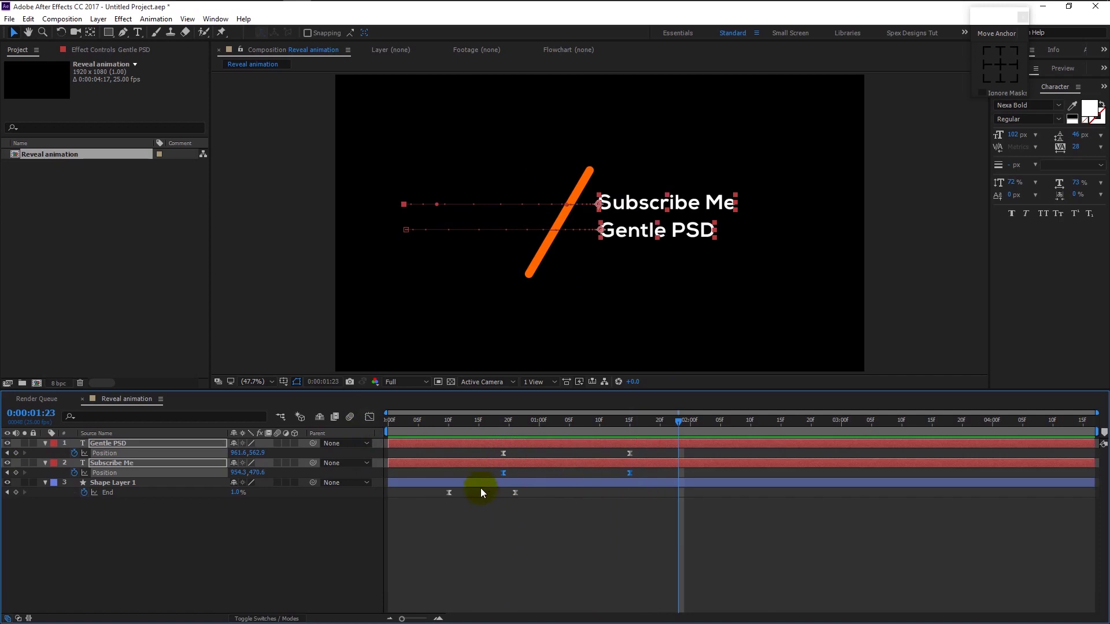
pyautogui.moveTo(460, 431); pyautogui.dragTo(425, 435)
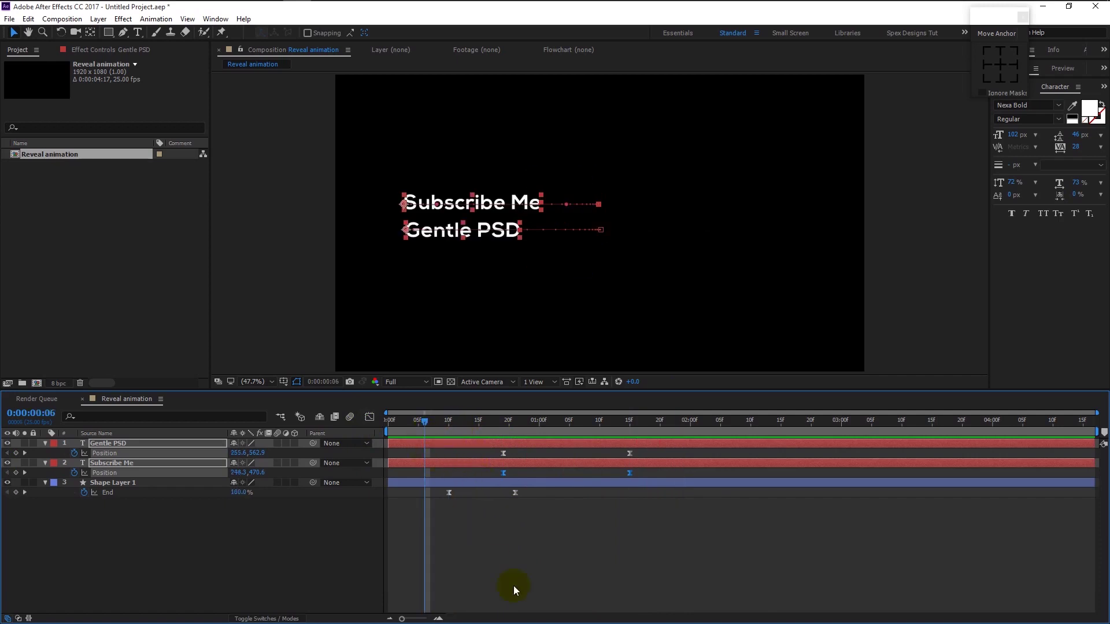
pyautogui.press('space')
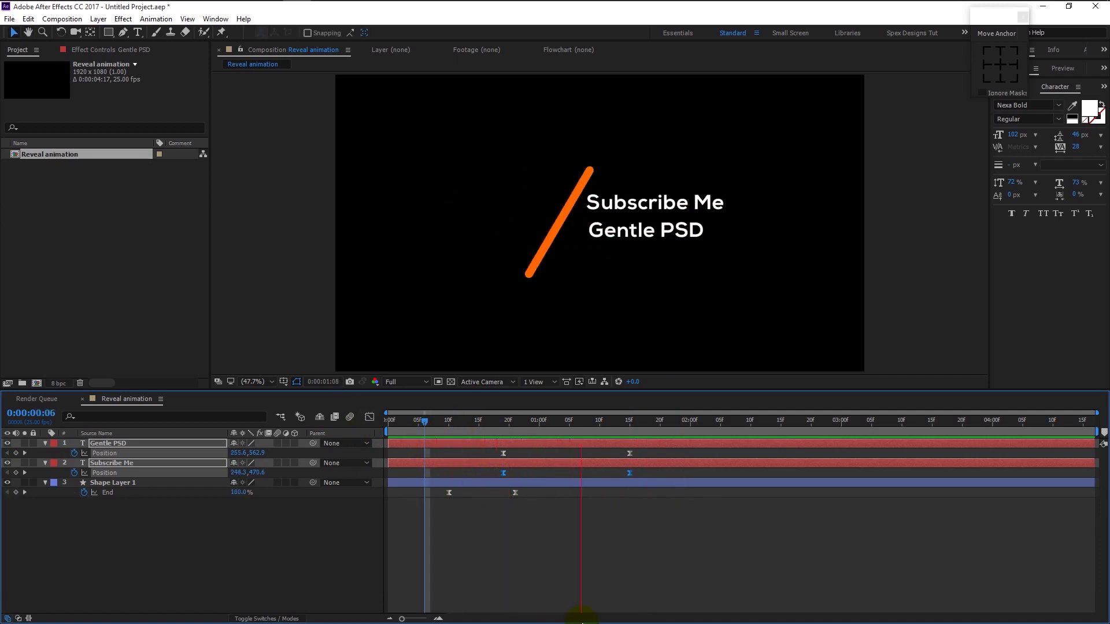
pyautogui.press('space')
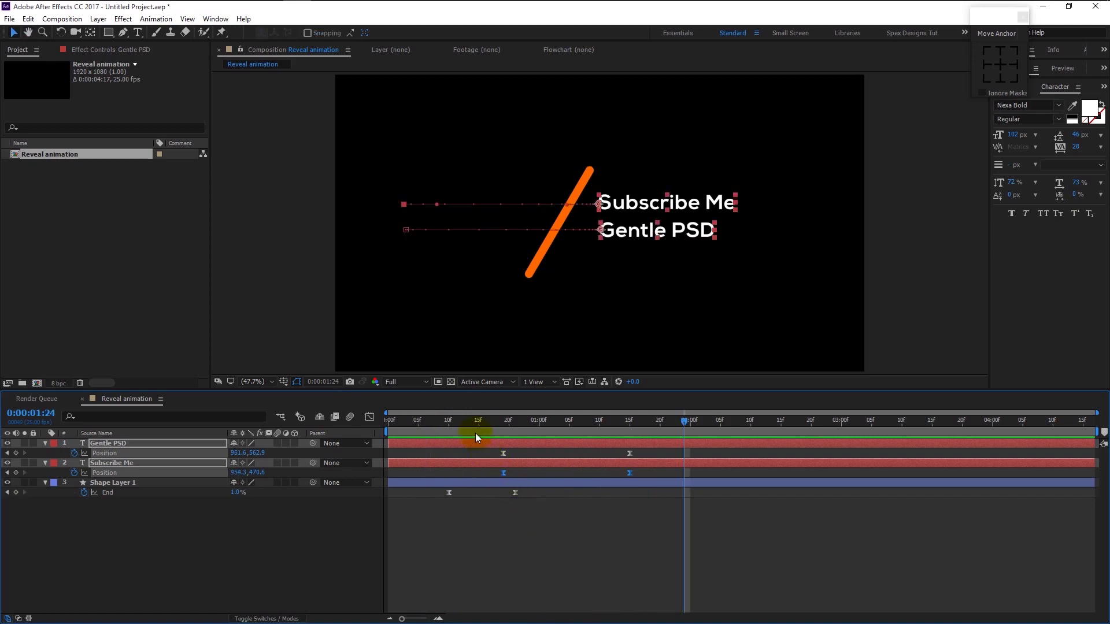
pyautogui.moveTo(463, 428); pyautogui.dragTo(431, 421)
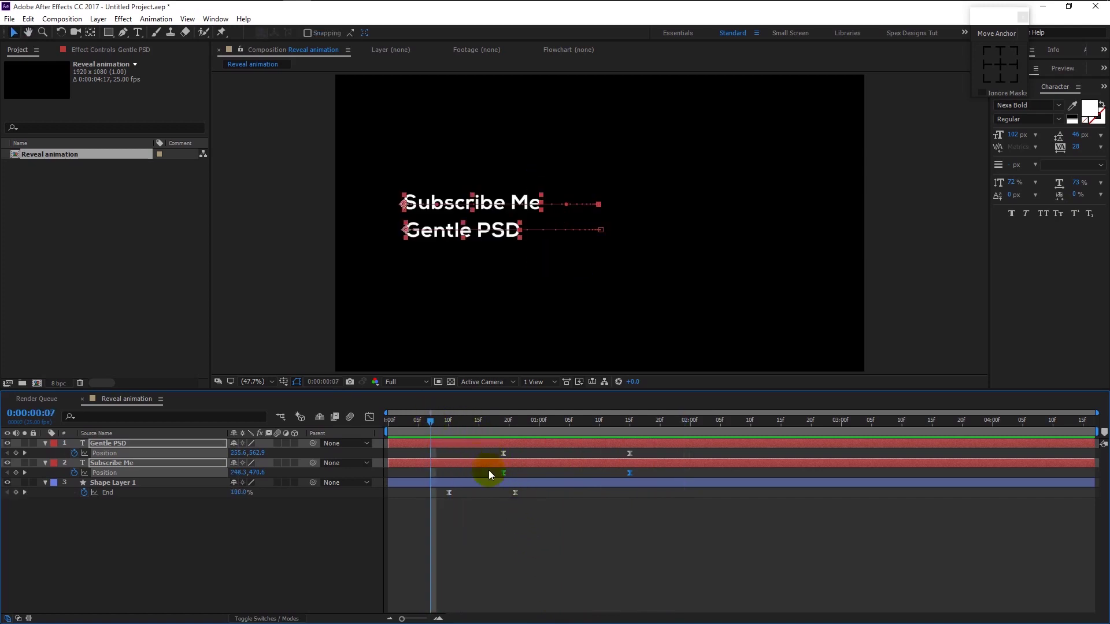
pyautogui.press('space')
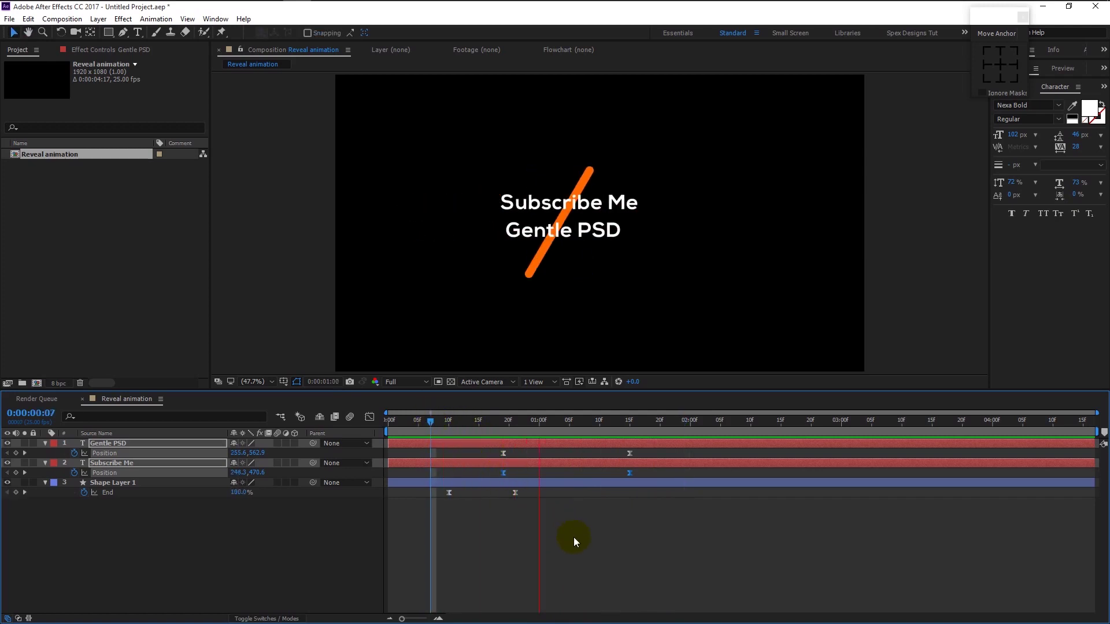
pyautogui.press('space')
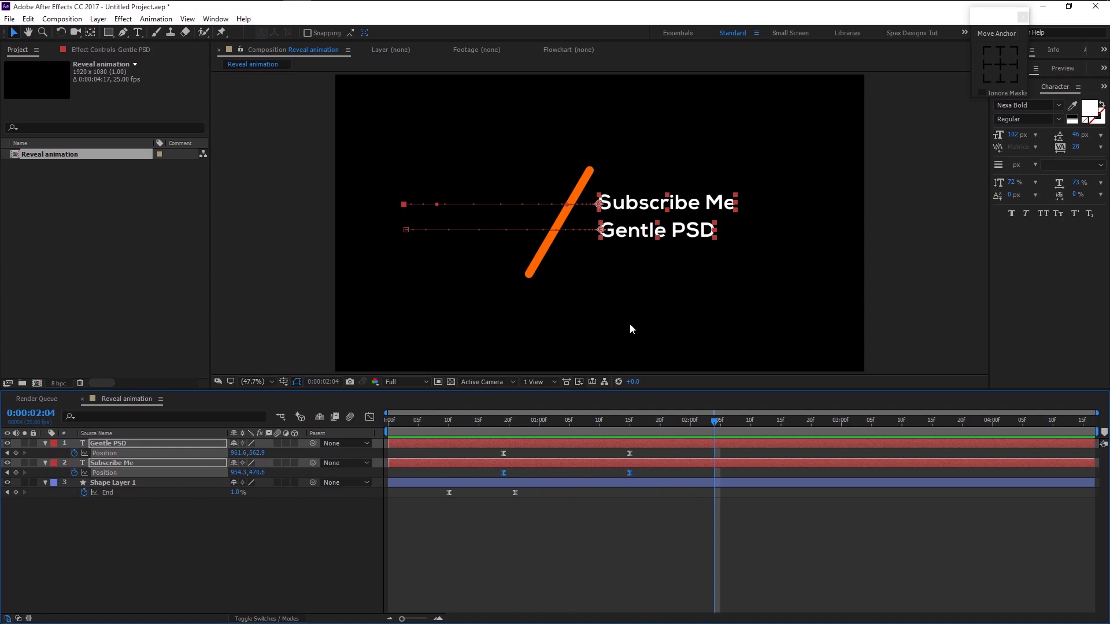
# Select only Gentle PSD and shift its layer bar and keyframes in time
pyautogui.click(409, 466)
pyautogui.click(237, 541)
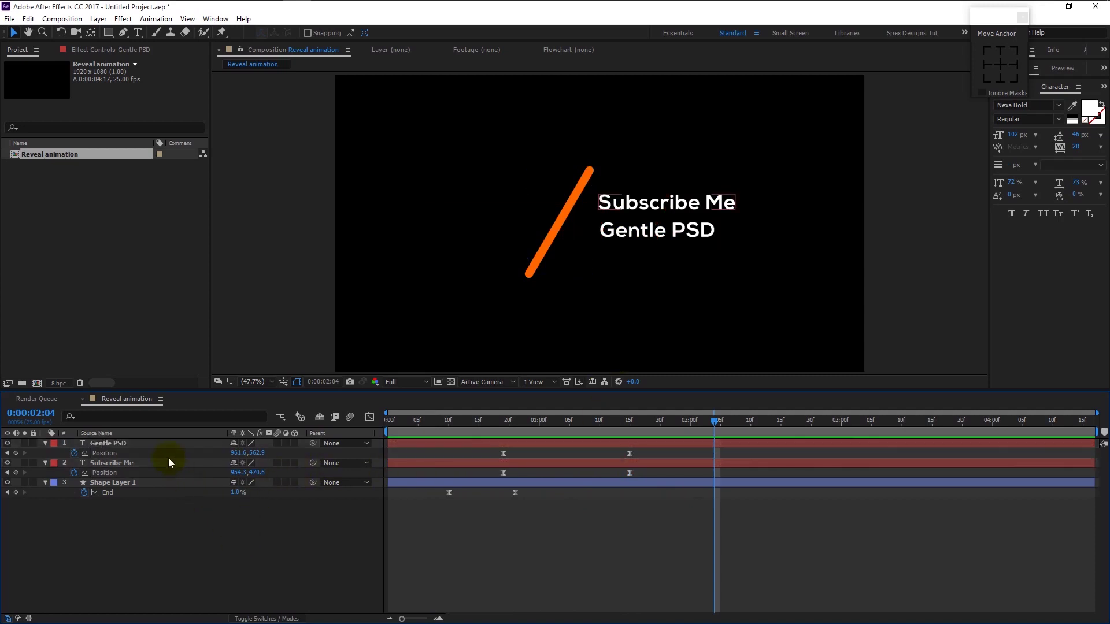
pyautogui.click(161, 442)
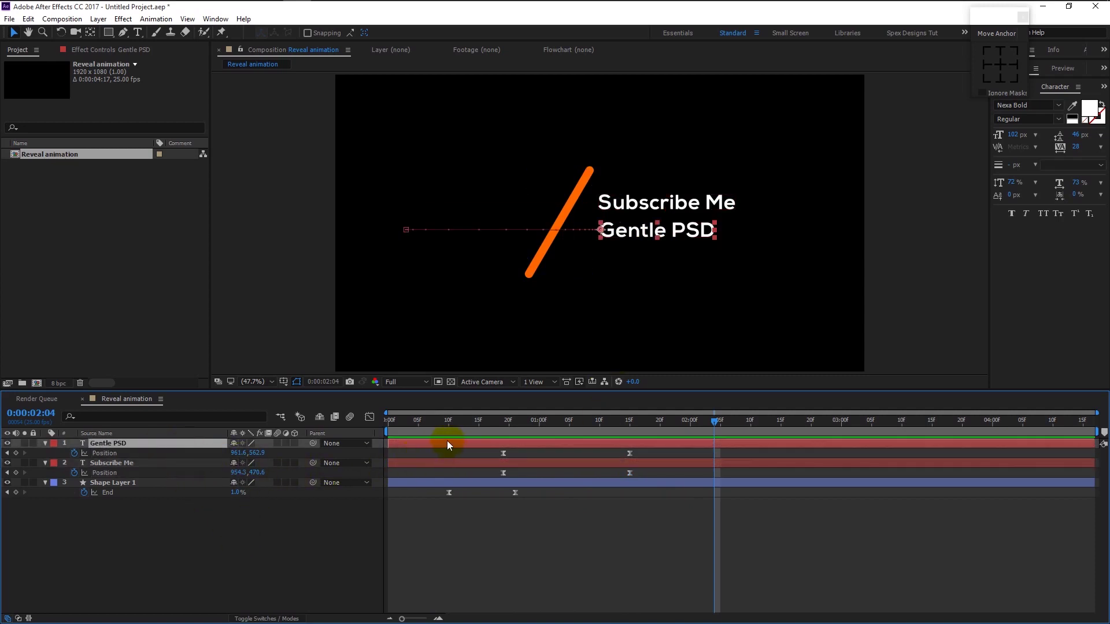
pyautogui.moveTo(446, 441); pyautogui.dragTo(468, 446)
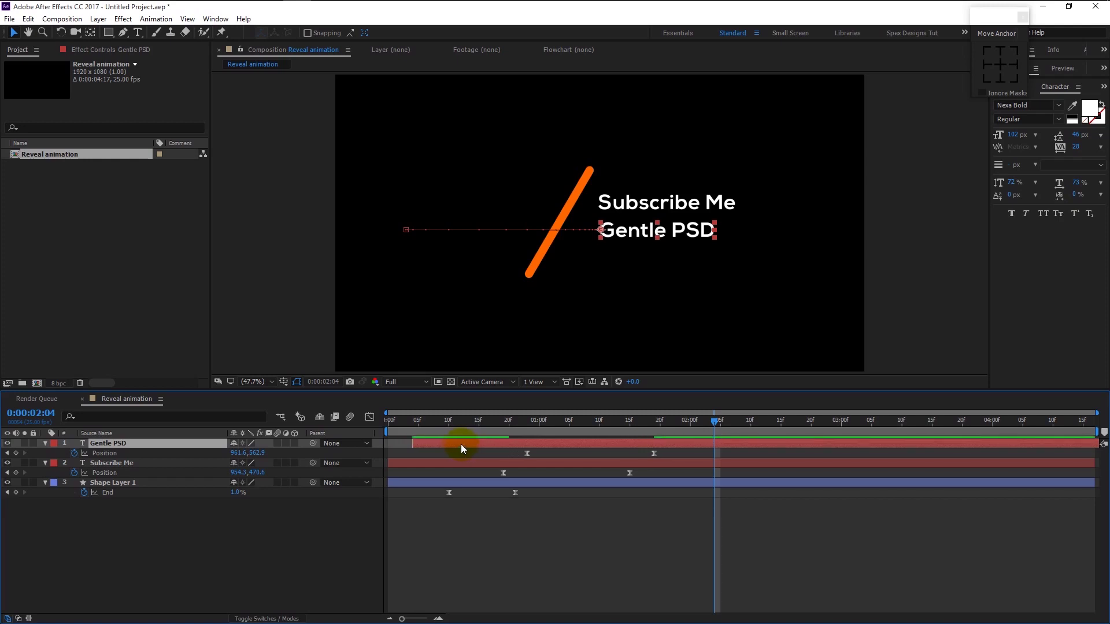
# Preview the staggered text animation from the composition start, then select both text layers
pyautogui.moveTo(393, 420); pyautogui.dragTo(372, 421)
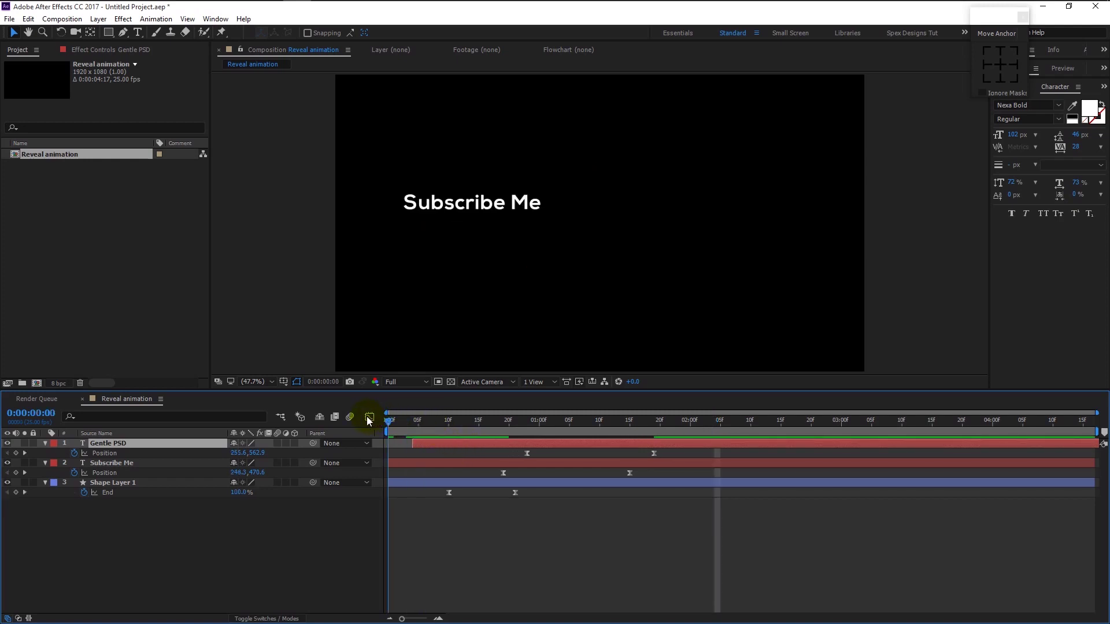
pyautogui.press('space')
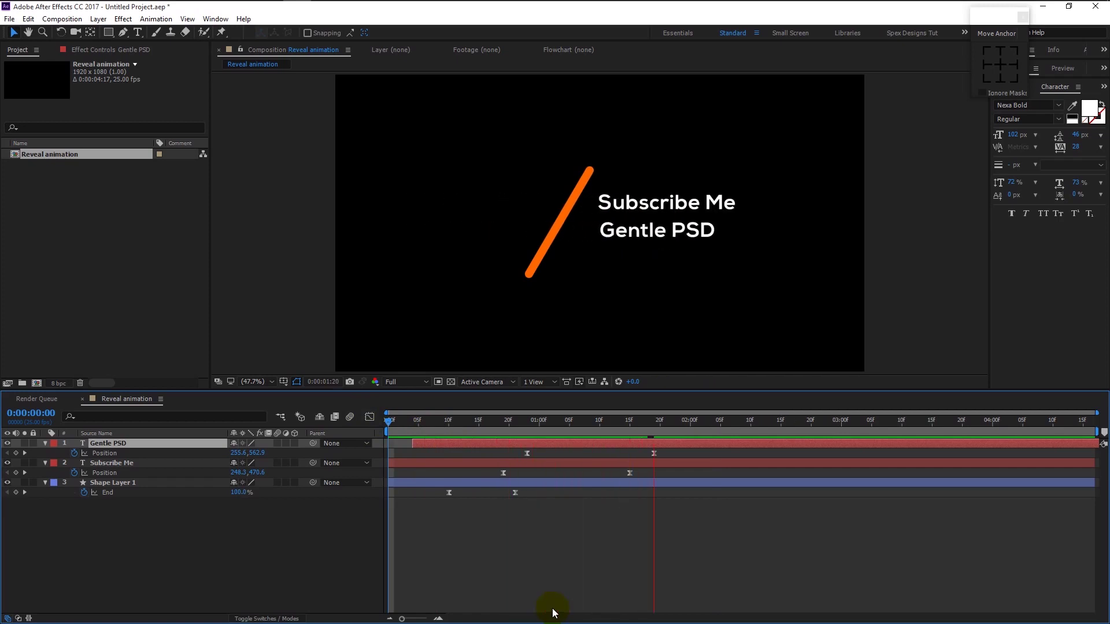
pyautogui.press('space')
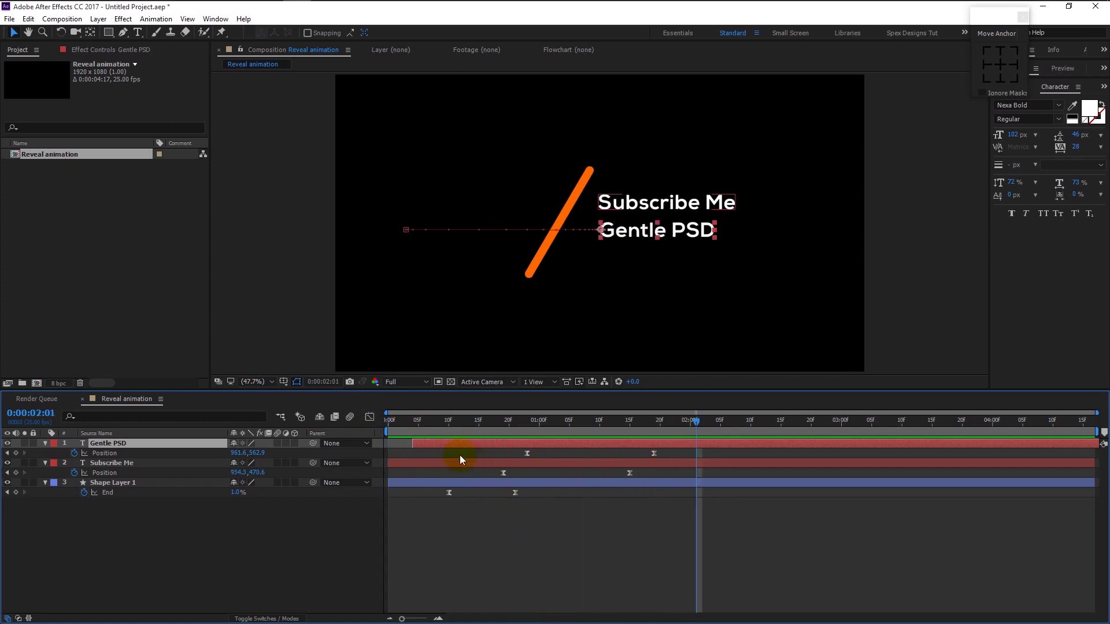
pyautogui.moveTo(413, 428); pyautogui.dragTo(376, 432)
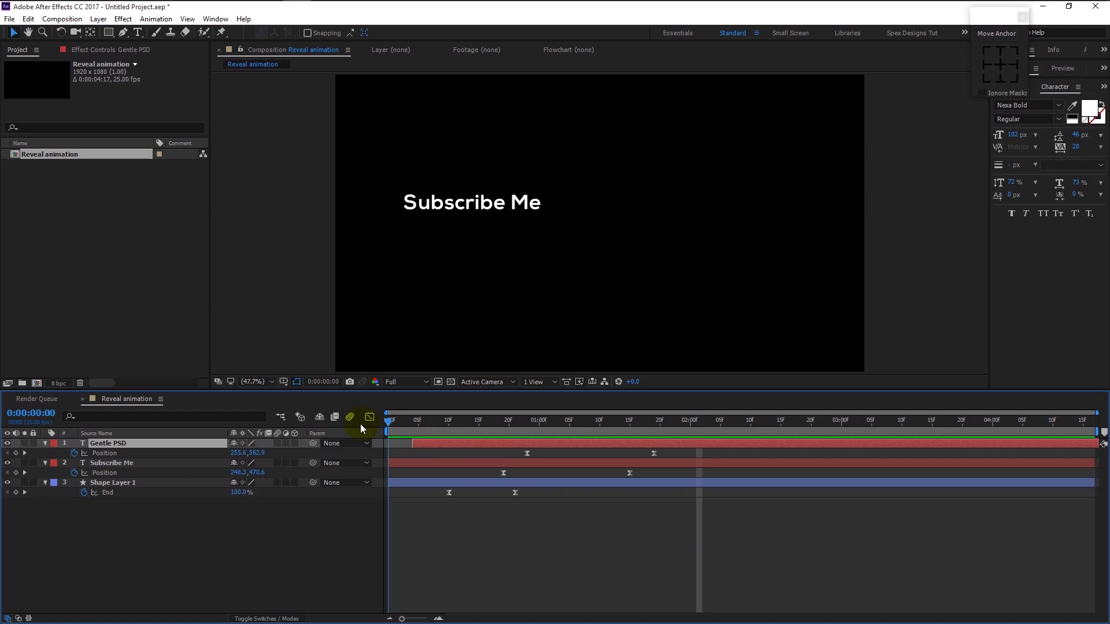
pyautogui.press('space')
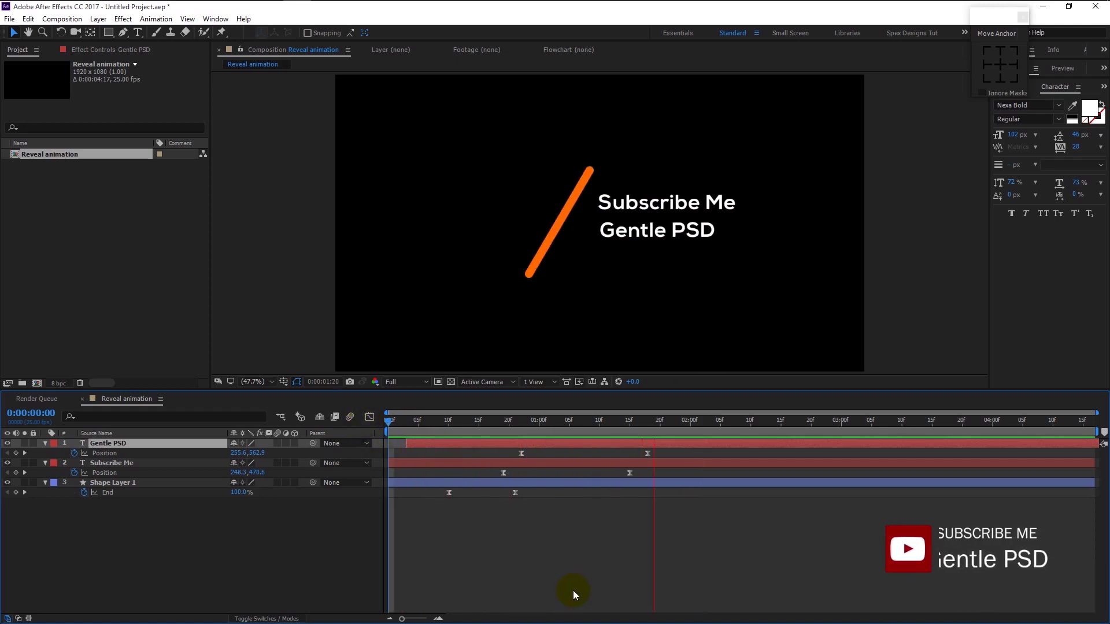
pyautogui.press('space')
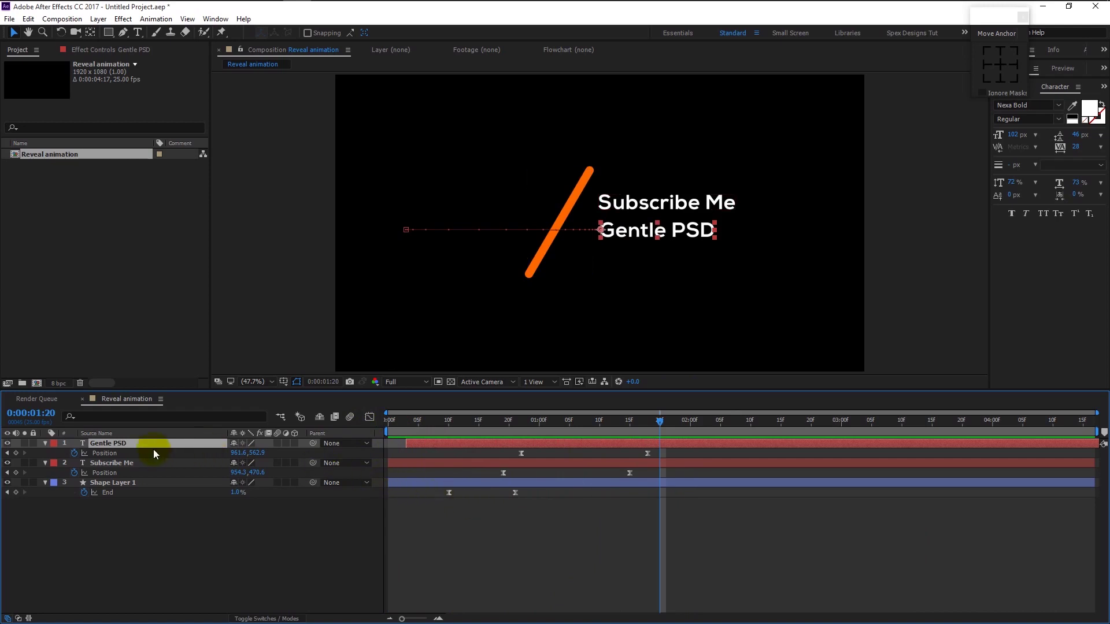
pyautogui.keyDown('shift'); pyautogui.click(122, 466); pyautogui.keyUp('shift')
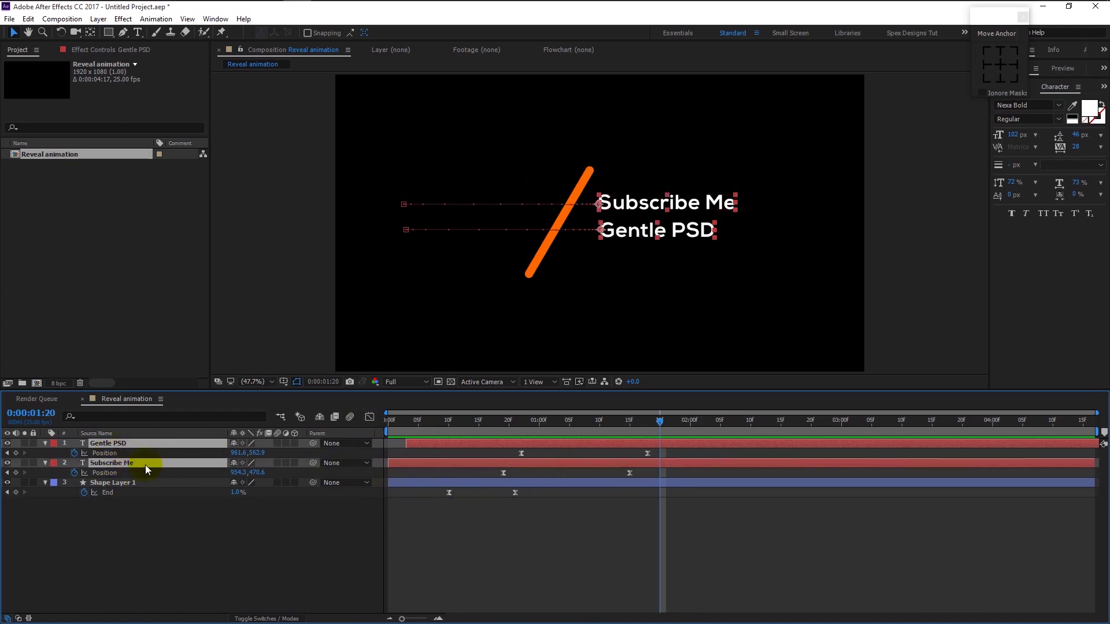
# Pre-compose both text layers into a new composition named 'text', then deselect it
pyautogui.rightClick(152, 464)
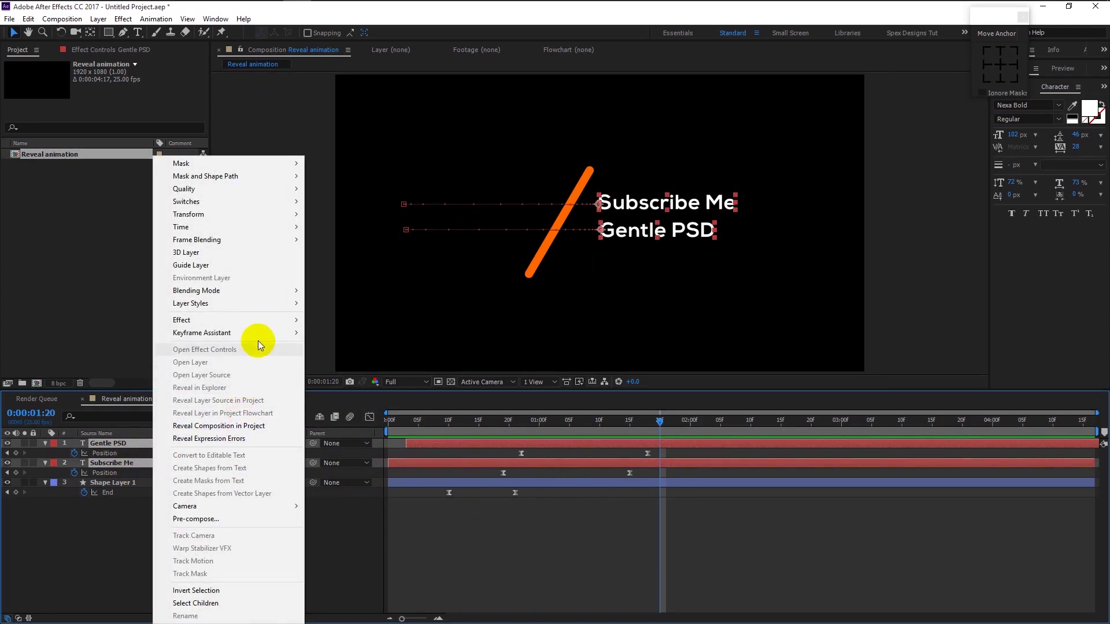
pyautogui.moveTo(261, 333)
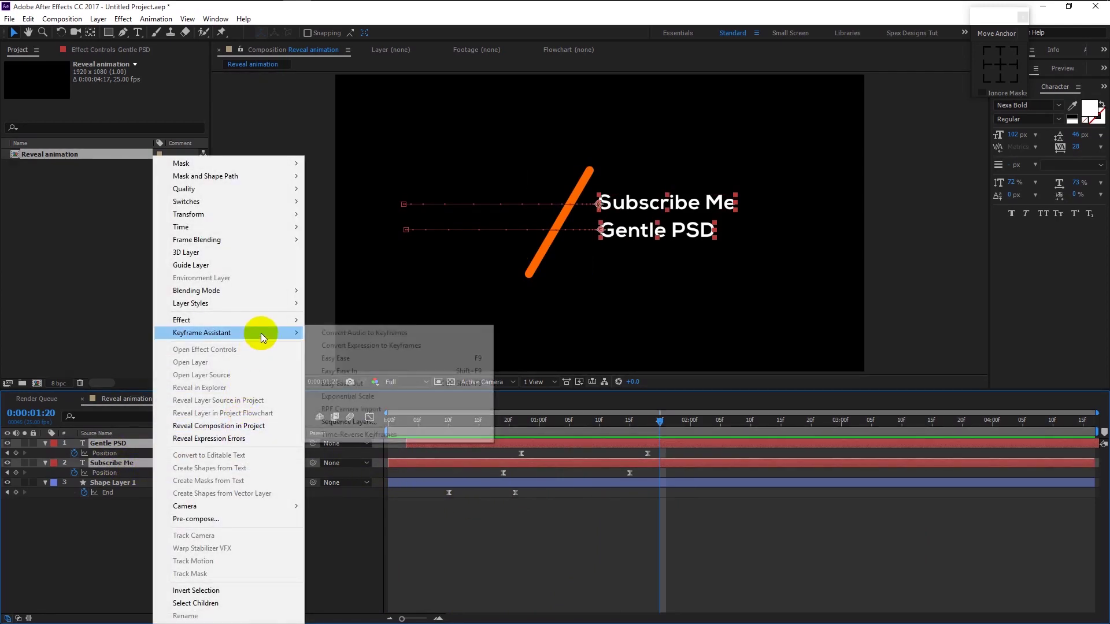
pyautogui.click(238, 519)
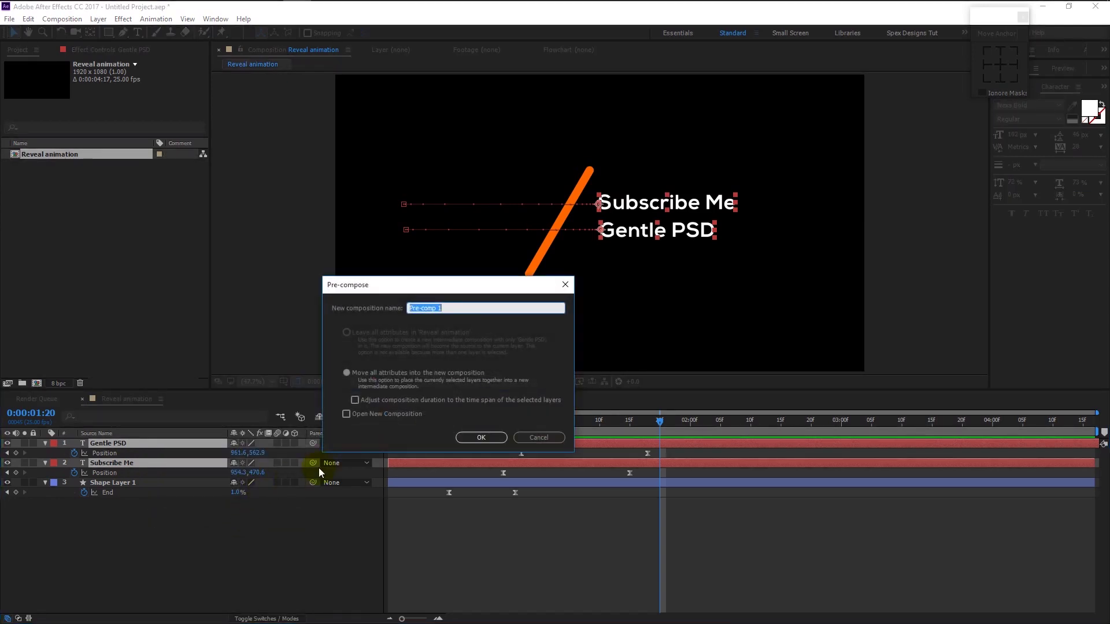
pyautogui.write('text')
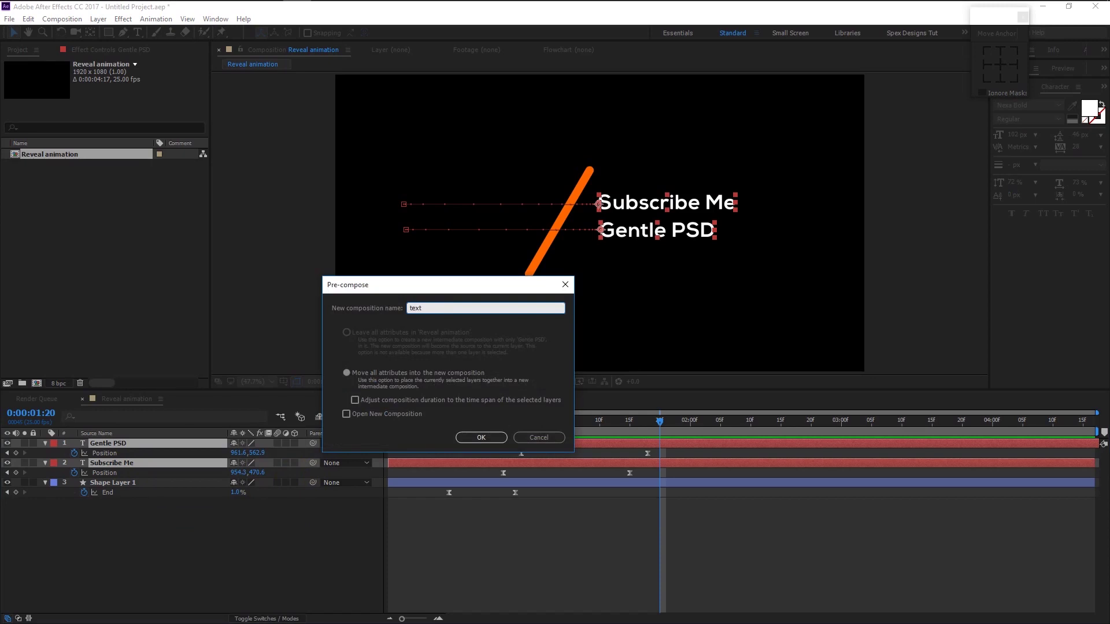
pyautogui.press('Return')
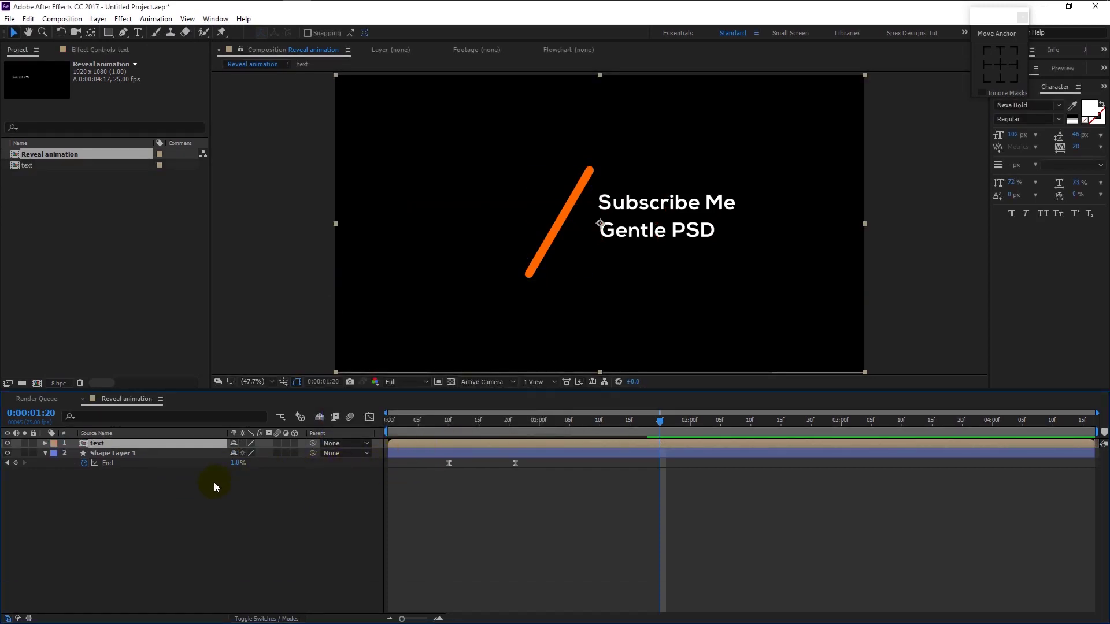
pyautogui.click(206, 502)
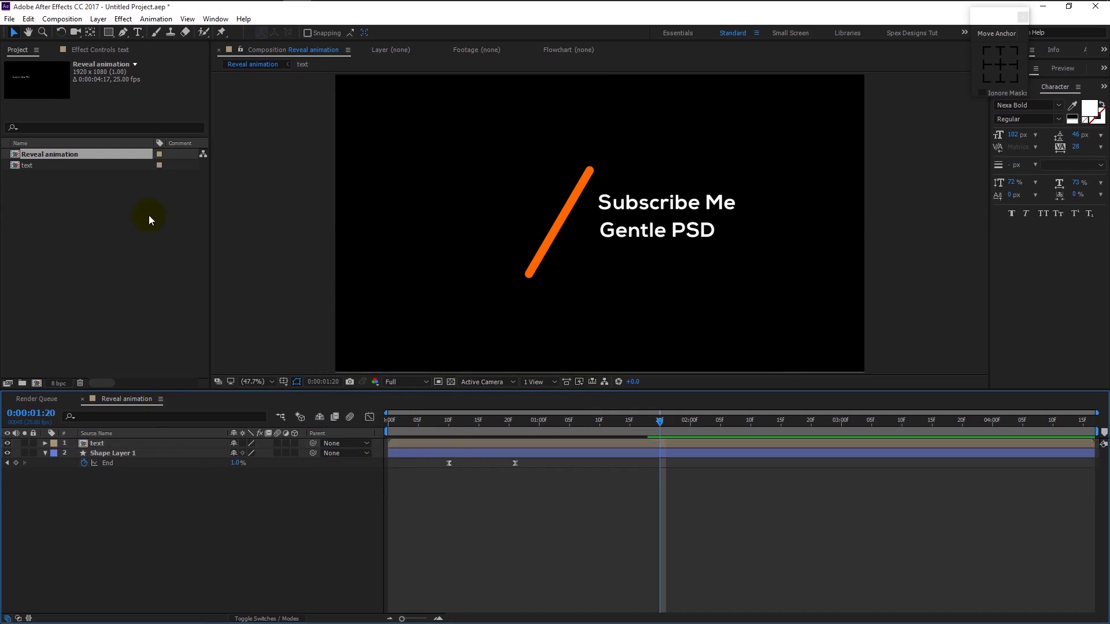
# Draw a rectangle over the text from the line's top end and fill it white
pyautogui.click(107, 33)
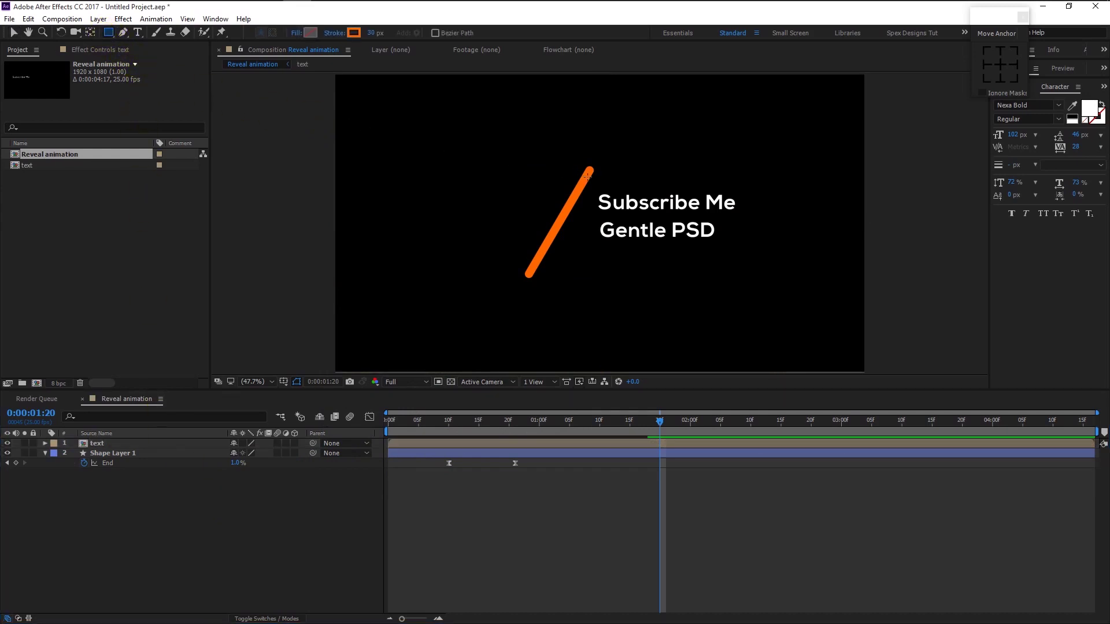
pyautogui.moveTo(587, 176)
pyautogui.mouseDown()
pyautogui.moveTo(575, 268)
pyautogui.moveTo(827, 283)
pyautogui.mouseUp()
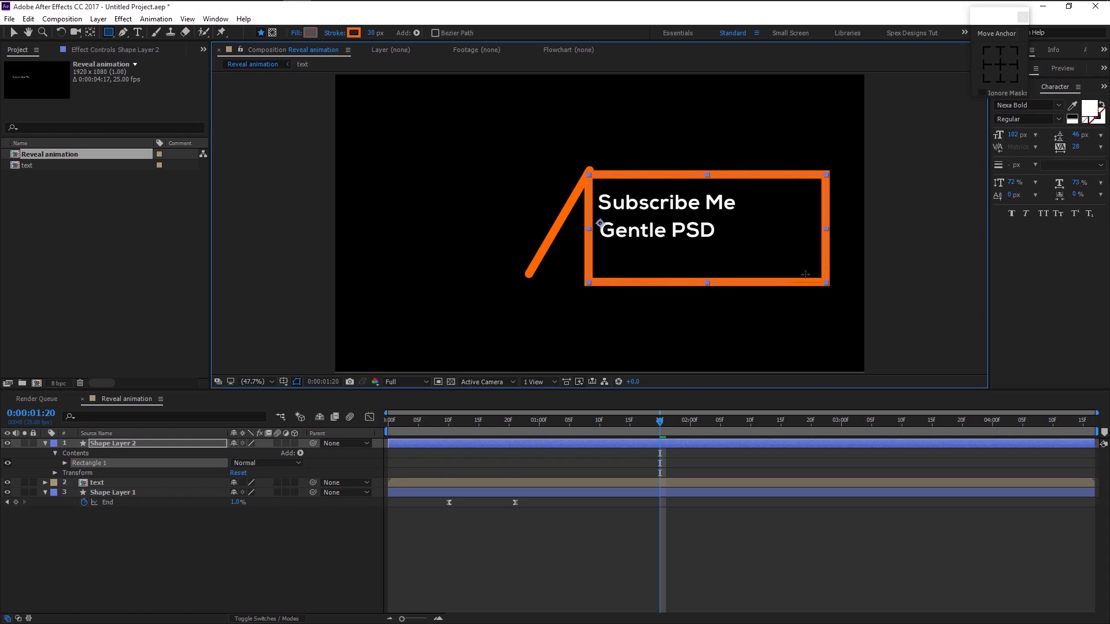
pyautogui.click(310, 33)
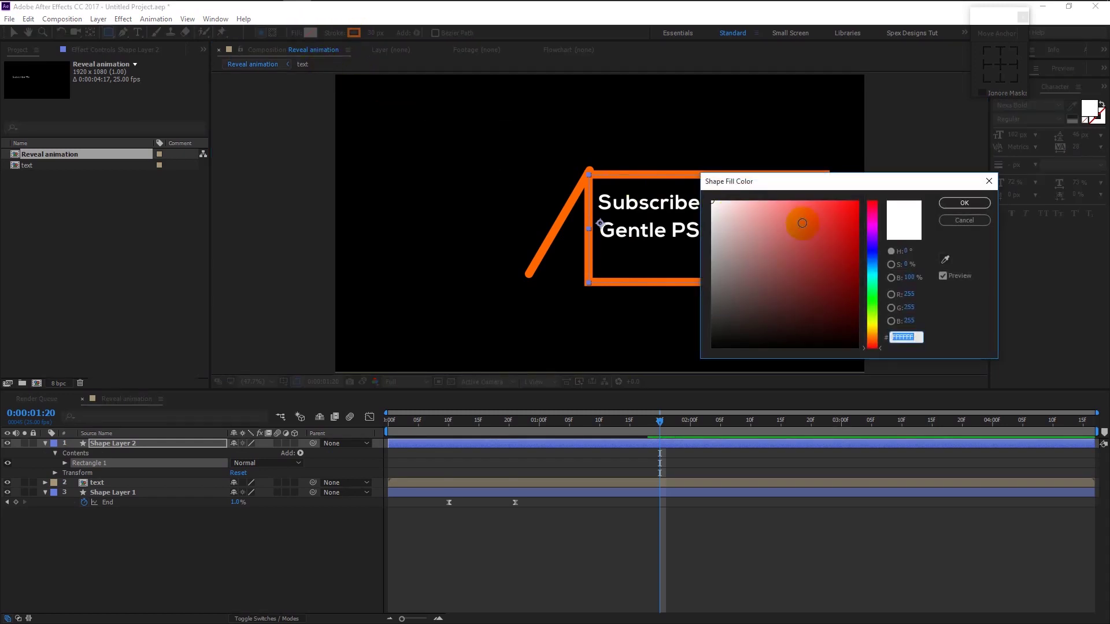
pyautogui.moveTo(817, 221); pyautogui.dragTo(687, 178)
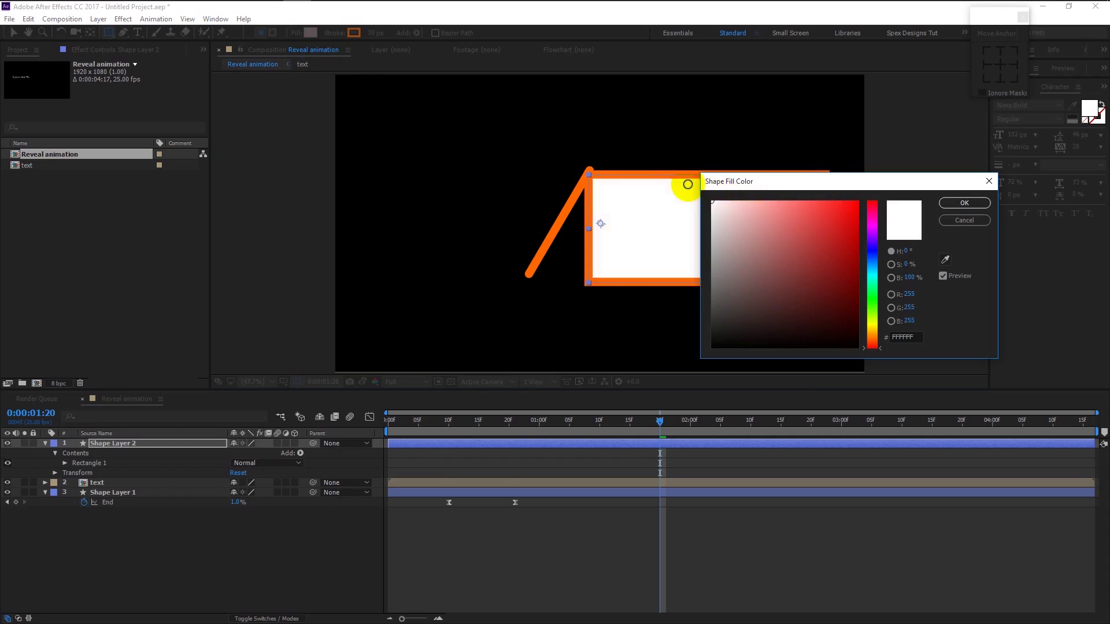
pyautogui.click(963, 202)
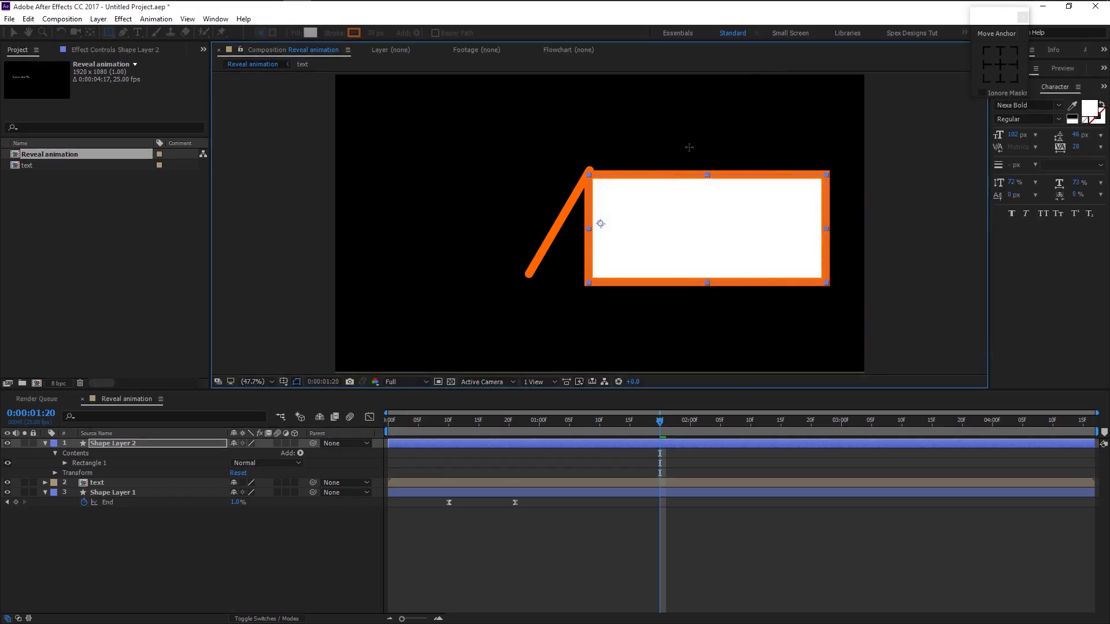
# Set the rectangle's stroke to none and centre its anchor point
pyautogui.keyDown('alt'); pyautogui.click(354, 33); pyautogui.keyUp('alt')
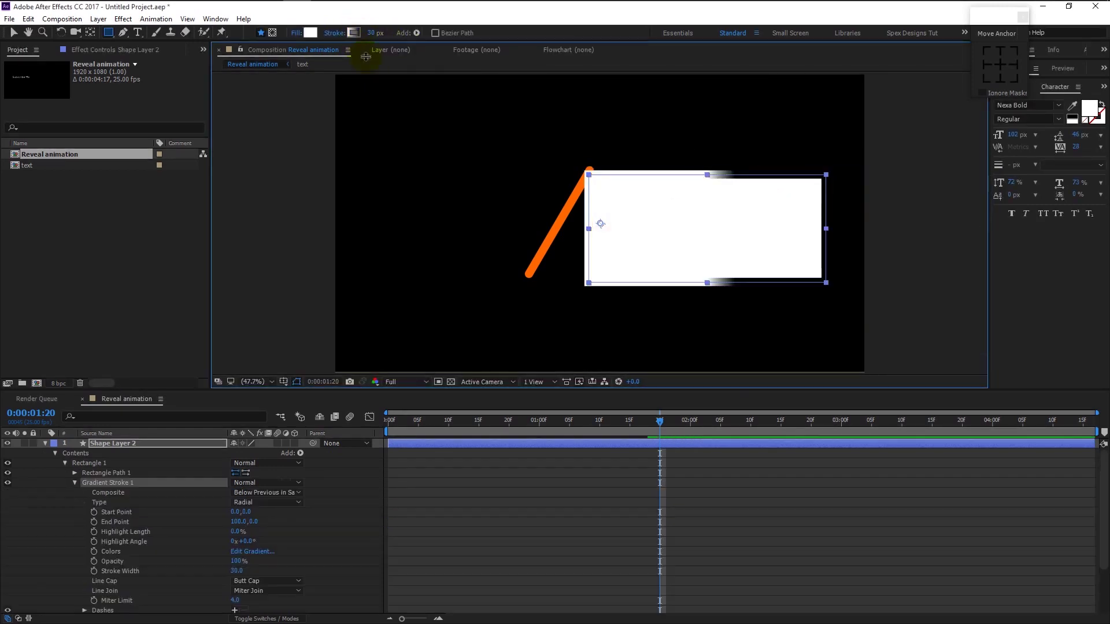
pyautogui.click(594, 179)
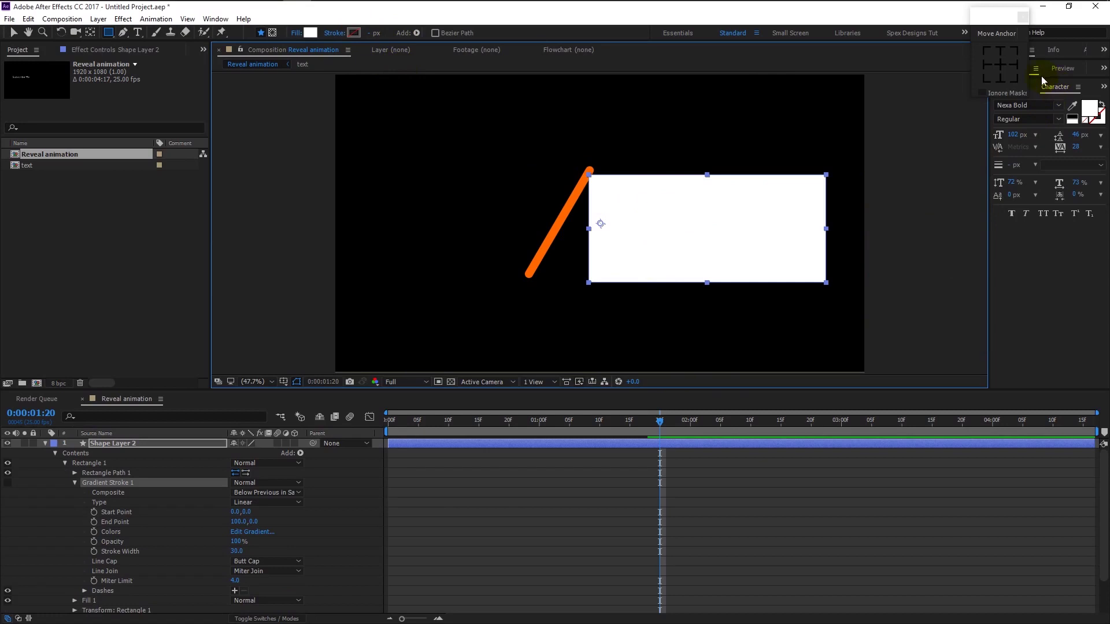
pyautogui.click(996, 65)
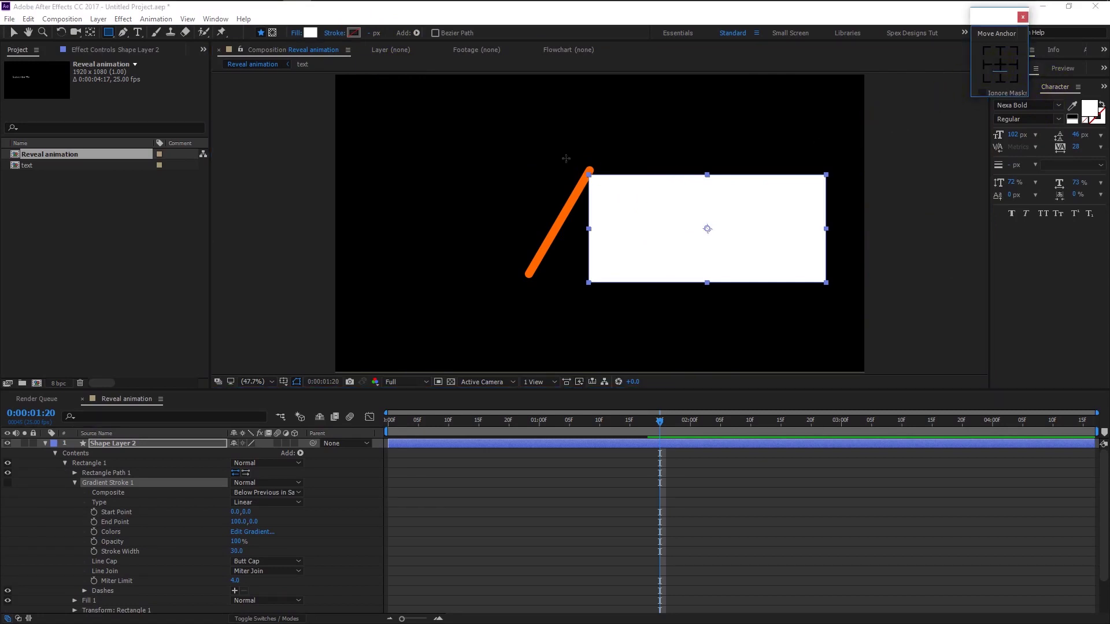
pyautogui.click(62, 32)
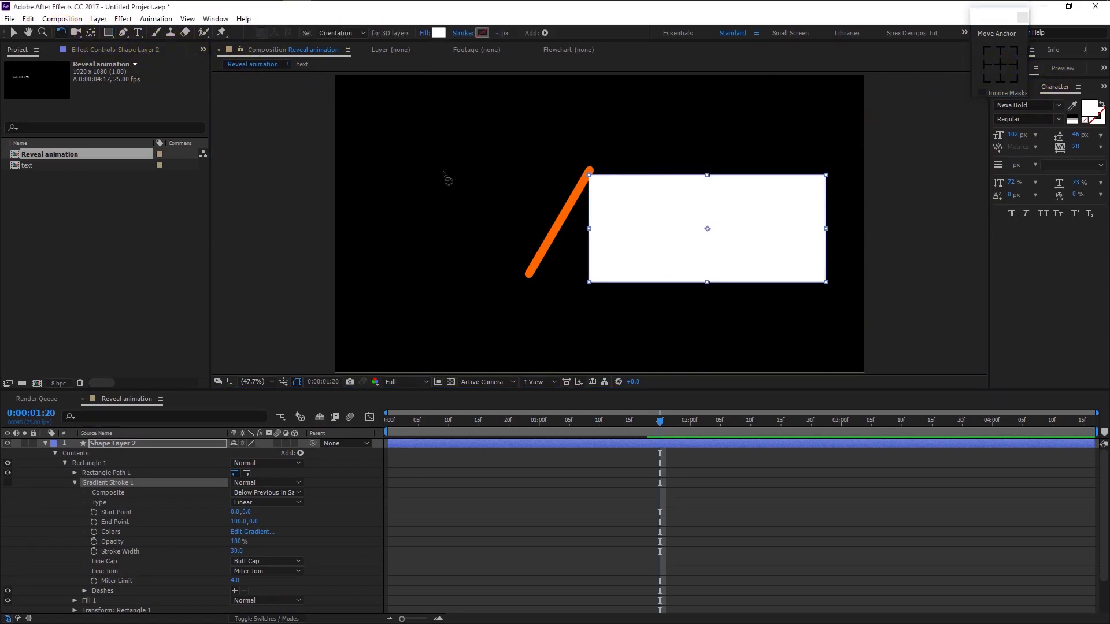
# Rotate the white rectangle to the orange line's angle and position it over the text
pyautogui.click(650, 228)
pyautogui.moveTo(650, 228); pyautogui.dragTo(649, 220)
pyautogui.moveTo(648, 220); pyautogui.dragTo(801, 233)
pyautogui.press('v')
pyautogui.press('r')
pyautogui.moveTo(648, 236); pyautogui.dragTo(730, 164)
pyautogui.click(105, 451)
# Rename the rectangle layer 'matte' and move the orange line layer above it
pyautogui.write('matte')
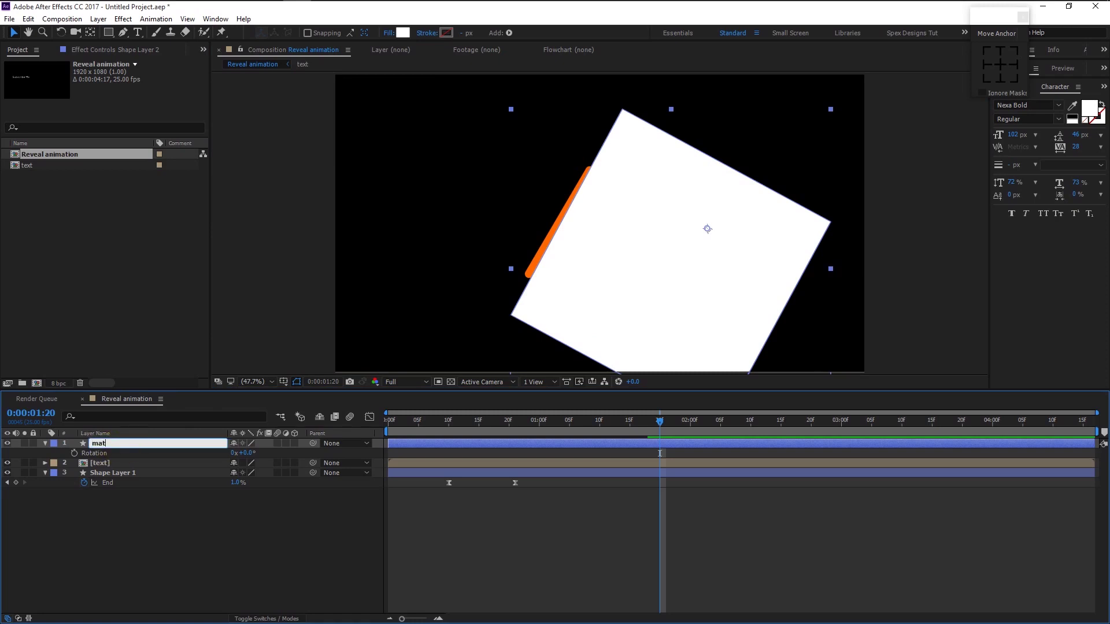
pyautogui.press('Return')
pyautogui.click(129, 464)
pyautogui.moveTo(134, 473); pyautogui.dragTo(124, 441)
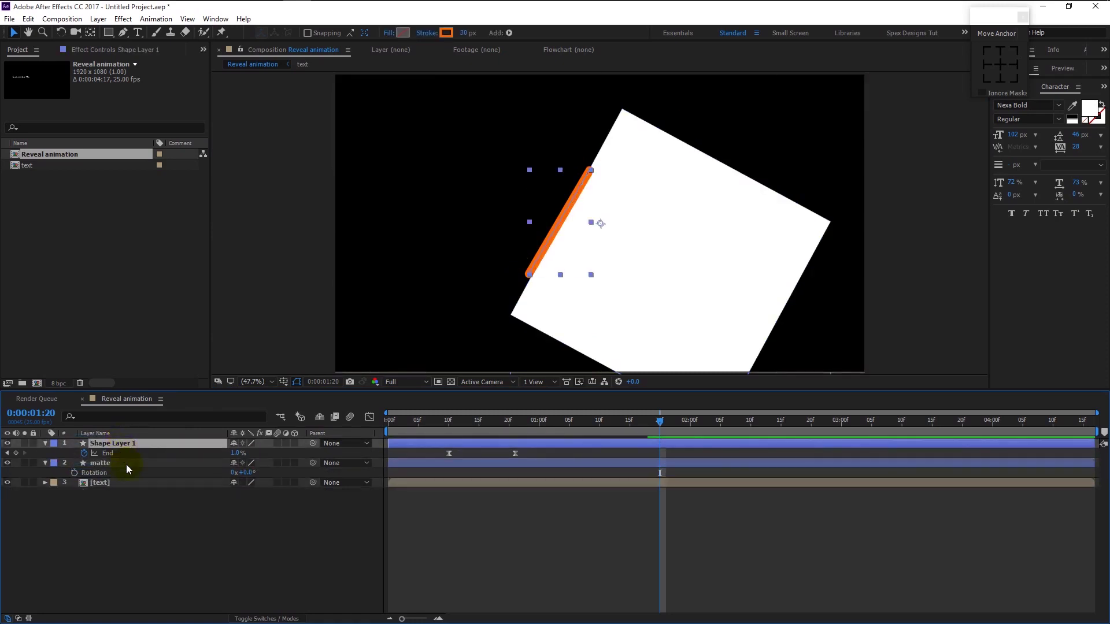
pyautogui.click(116, 466)
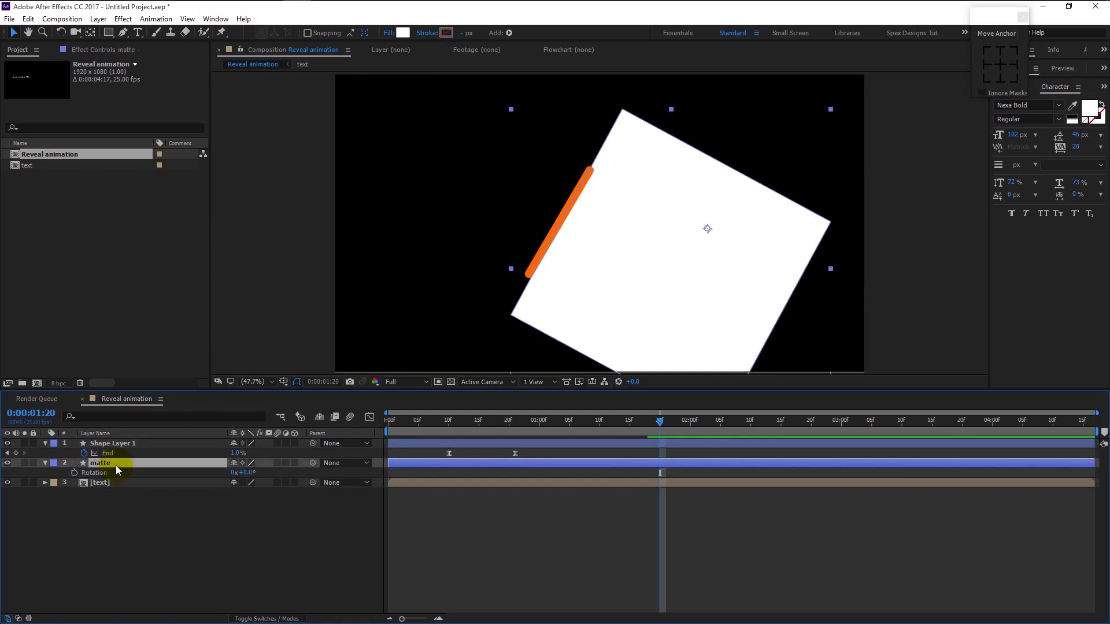
# Set the text layer's track matte to Alpha Matte 'matte' and return to the first frame
pyautogui.click(141, 483)
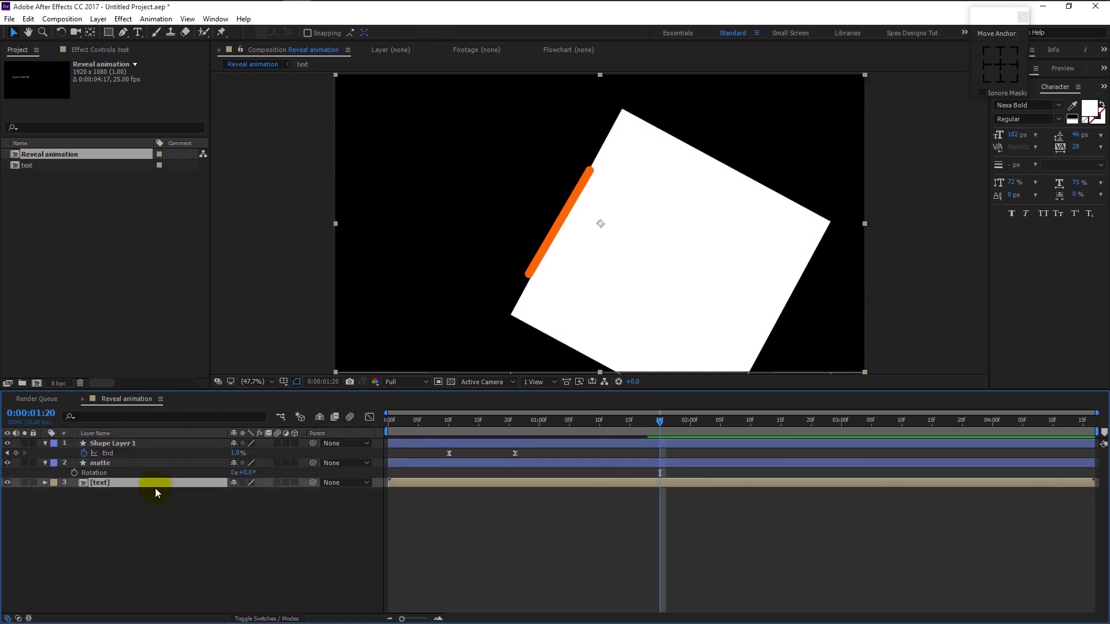
pyautogui.click(277, 619)
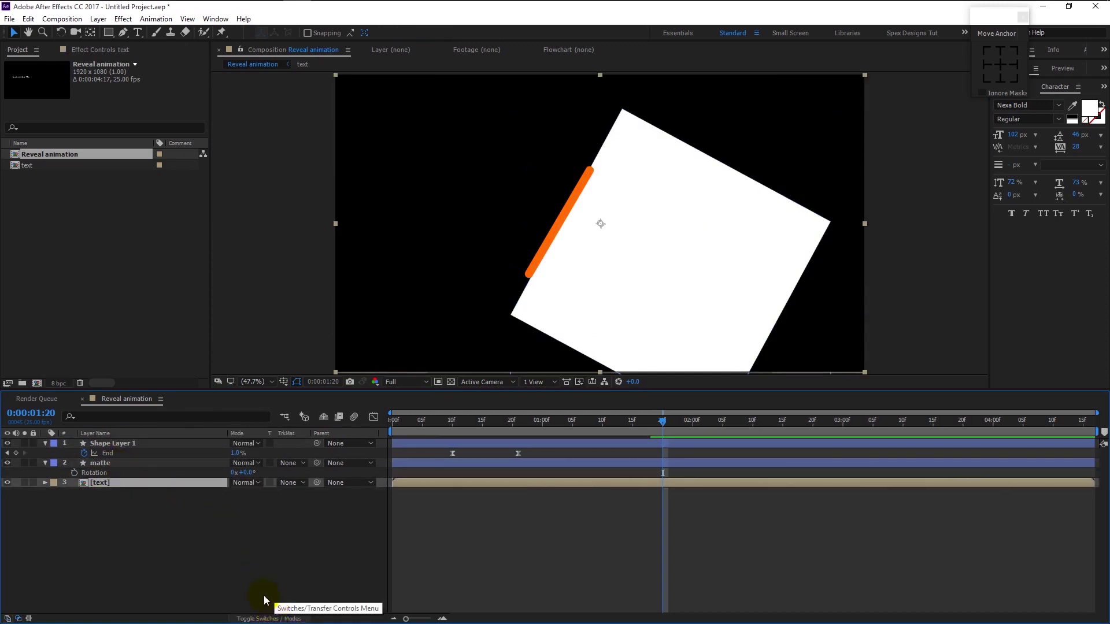
pyautogui.click(301, 483)
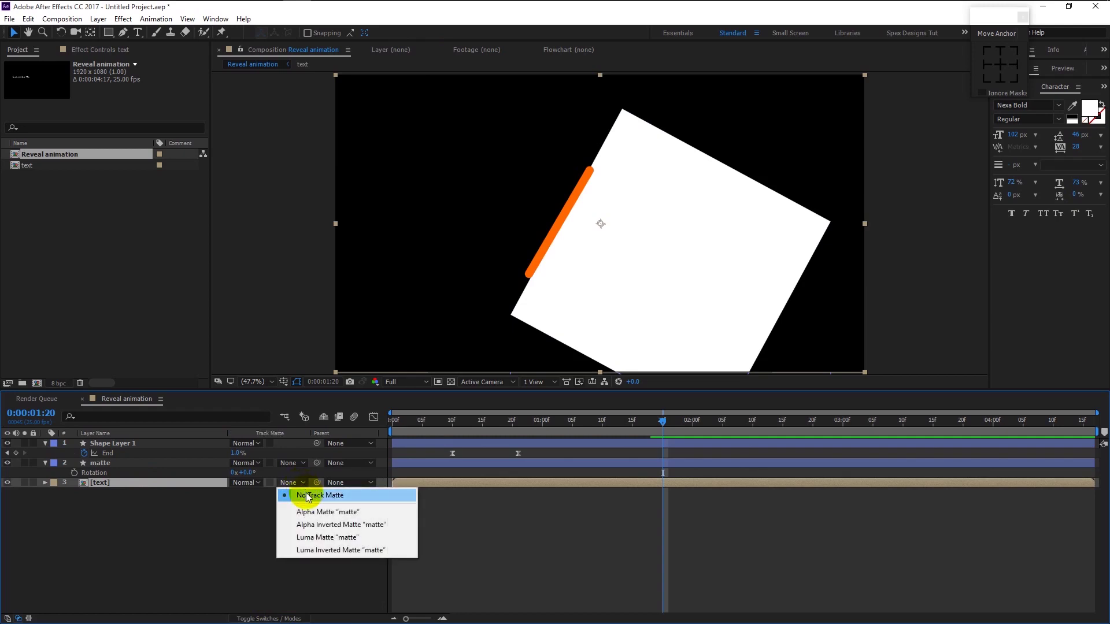
pyautogui.click(321, 513)
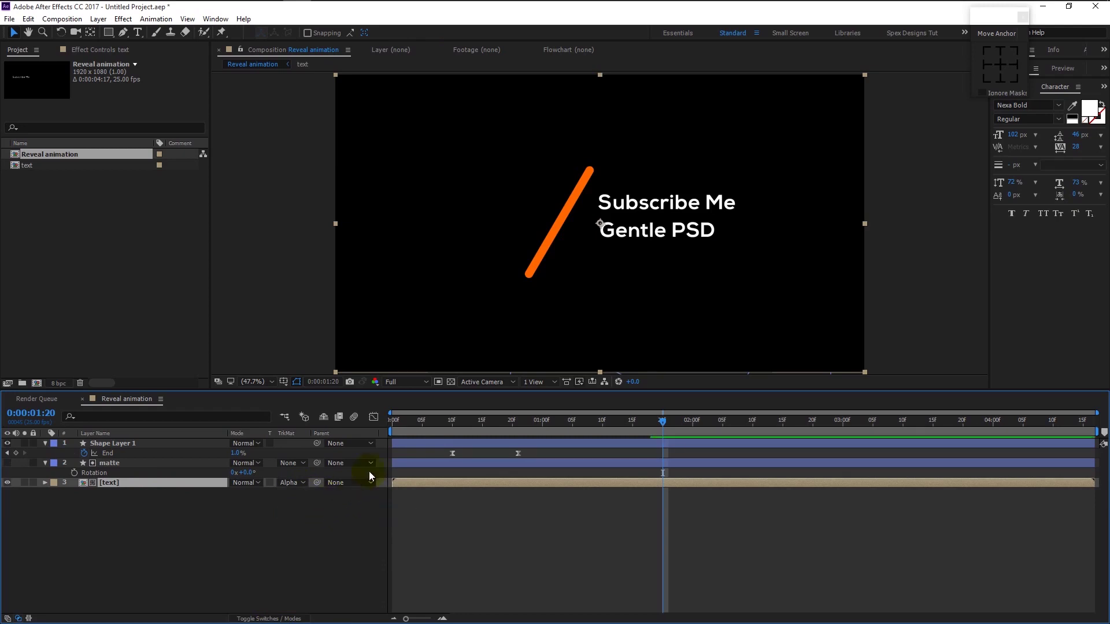
pyautogui.press('Home')
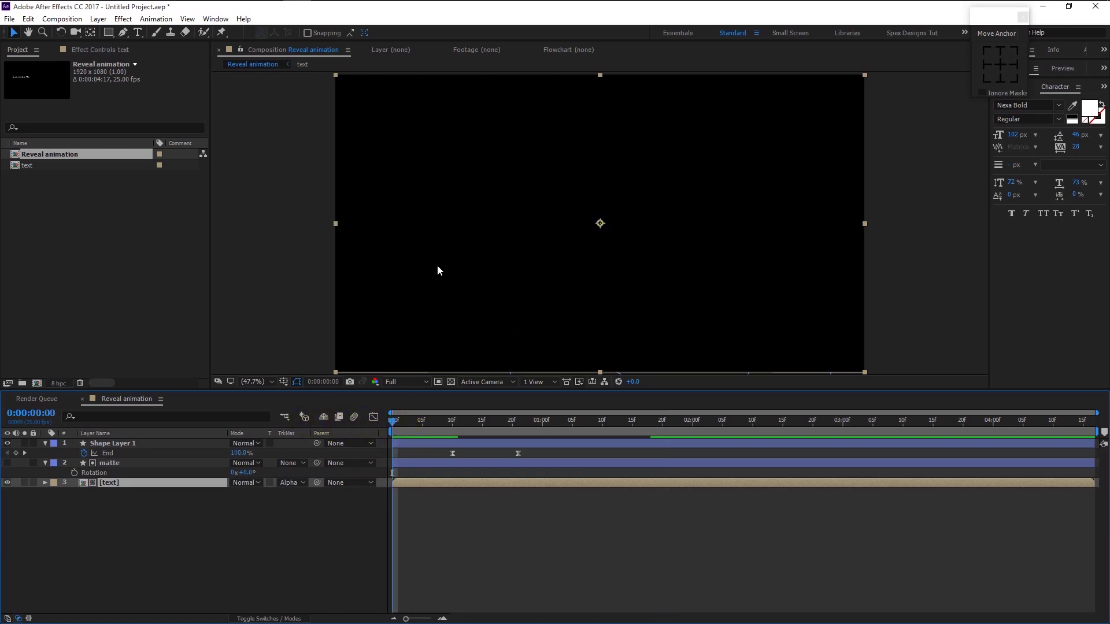
# Preview the reveal animation twice from the start
pyautogui.press('space')
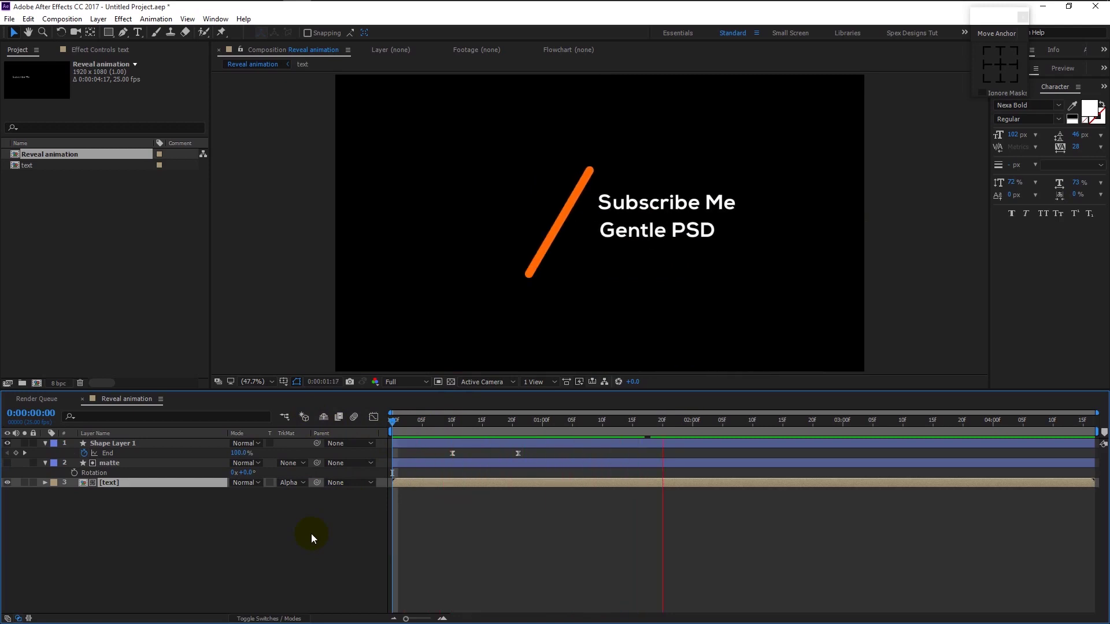
pyautogui.press('space')
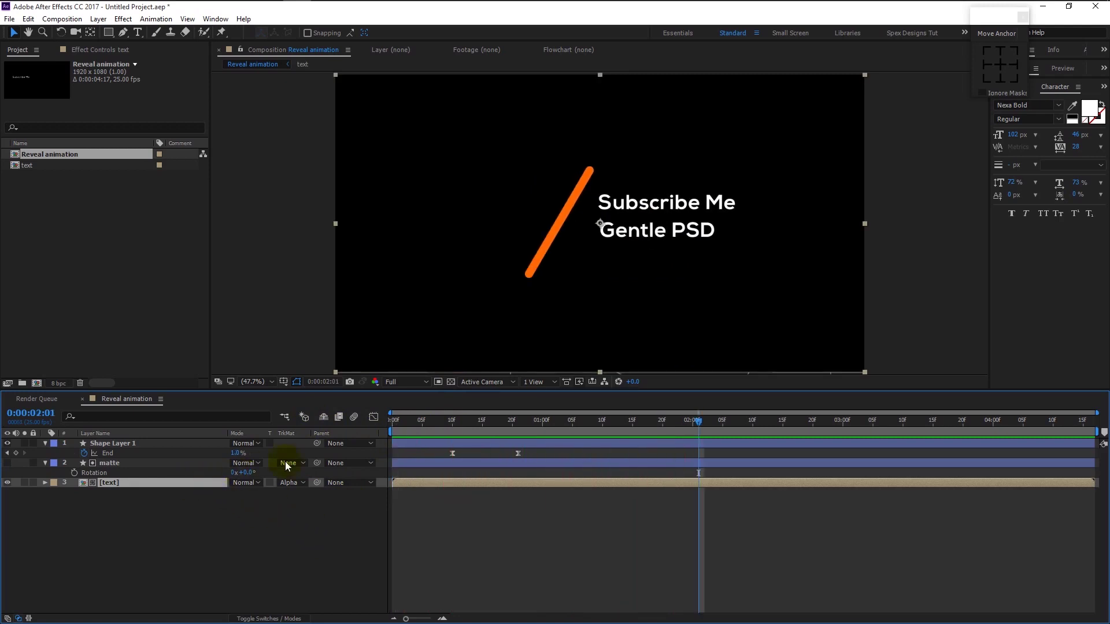
pyautogui.moveTo(409, 418); pyautogui.dragTo(371, 417)
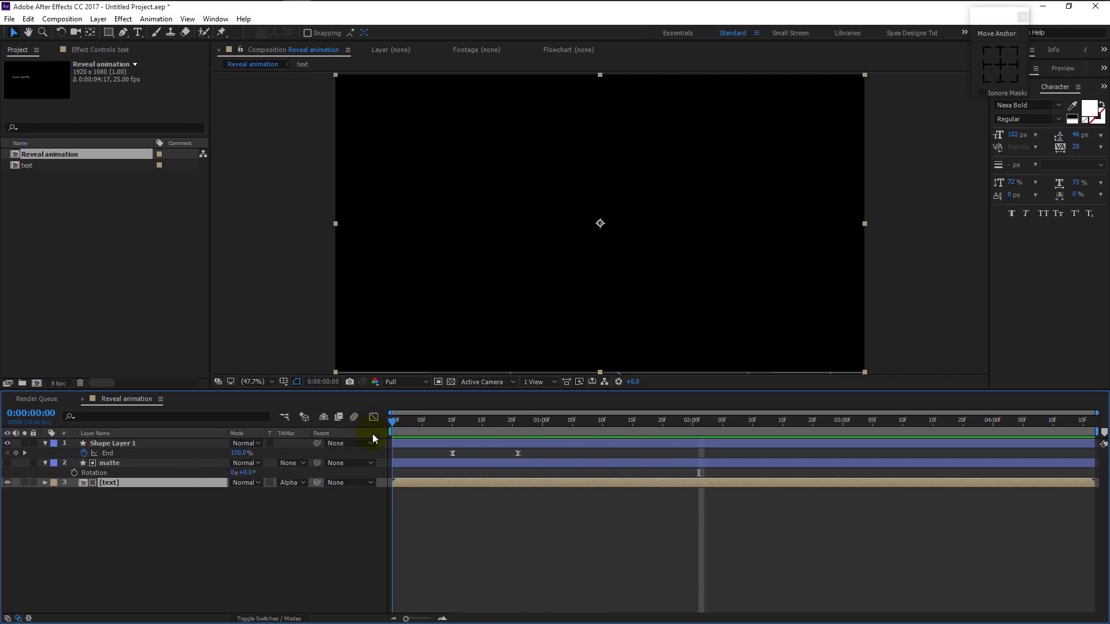
pyautogui.press('space')
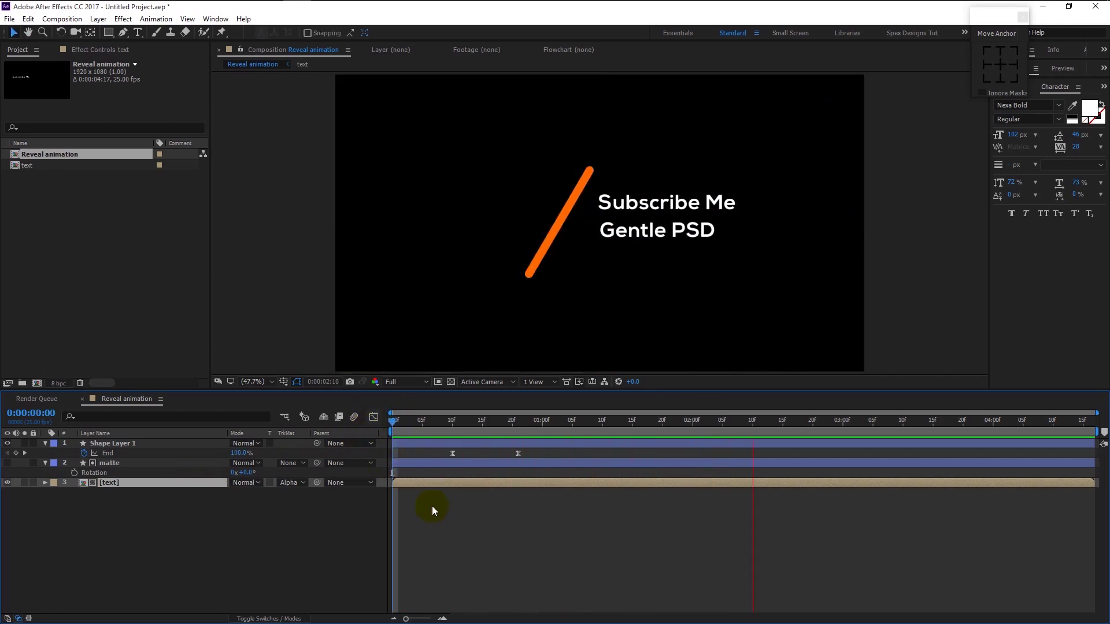
pyautogui.press('space')
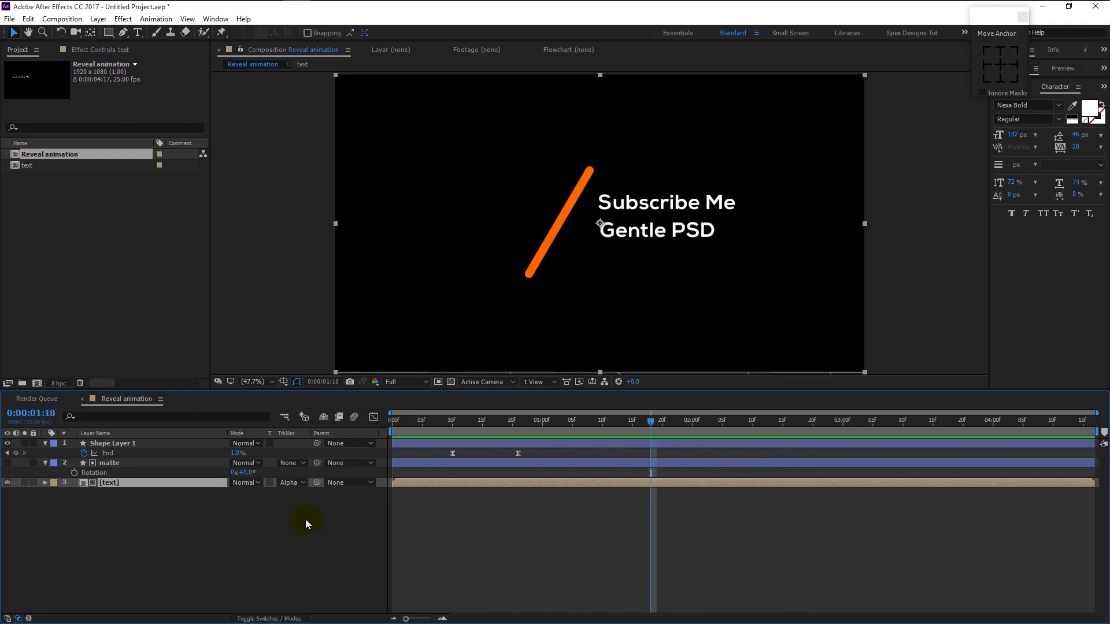
# Set the text layer's Position to 956.0, 574.0 and preview the reveal again
pyautogui.press('p')
pyautogui.moveTo(238, 499); pyautogui.dragTo(276, 496)
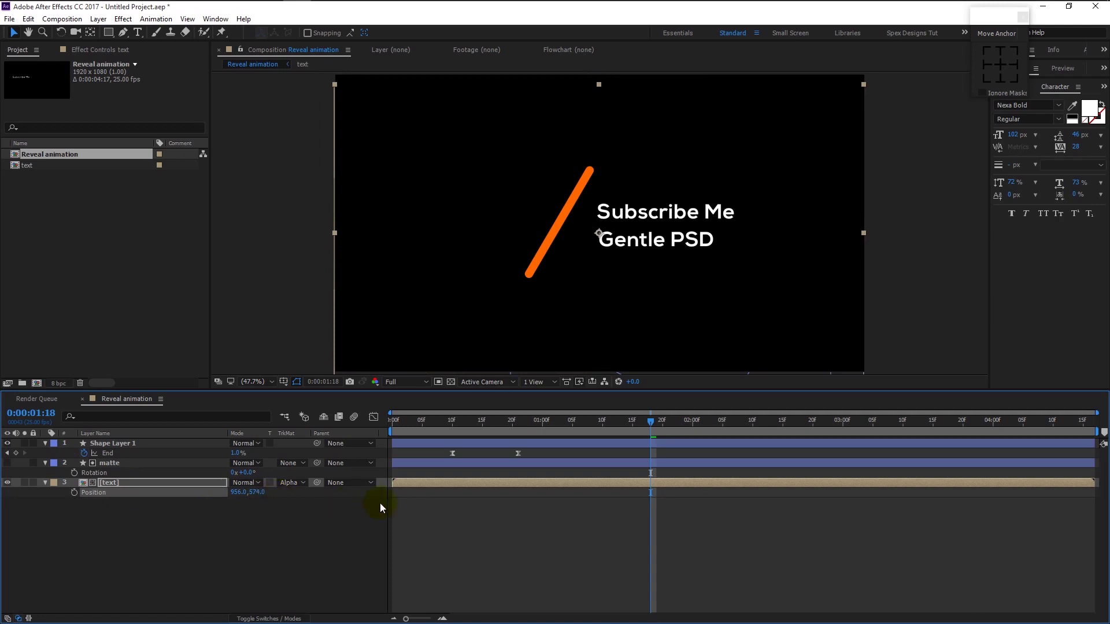
pyautogui.click(426, 463)
pyautogui.click(426, 444)
pyautogui.press('Home')
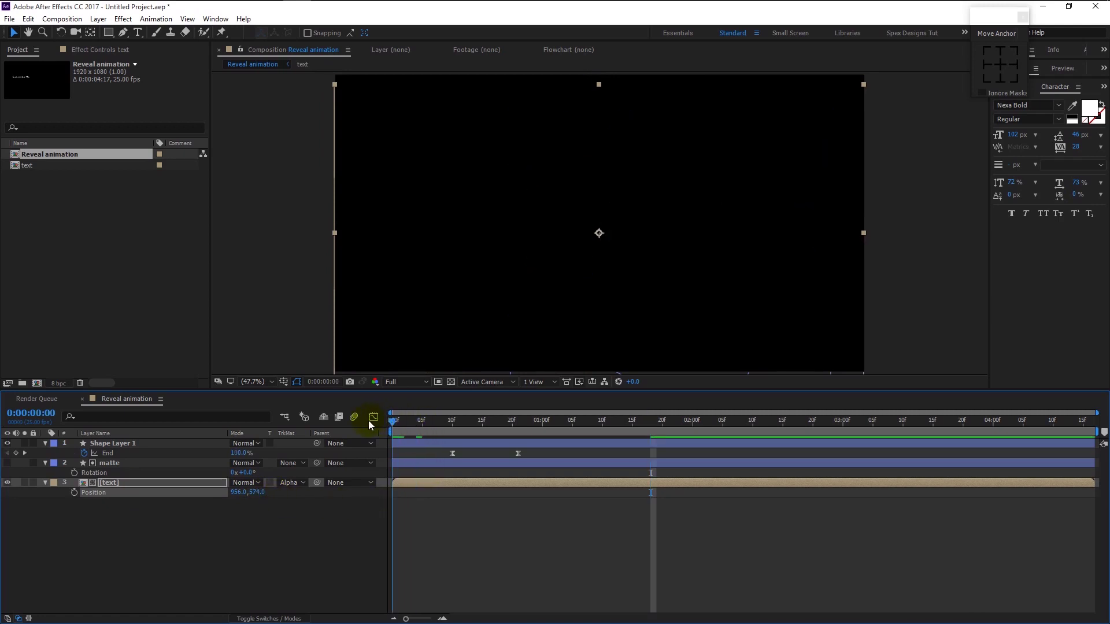
pyautogui.press('space')
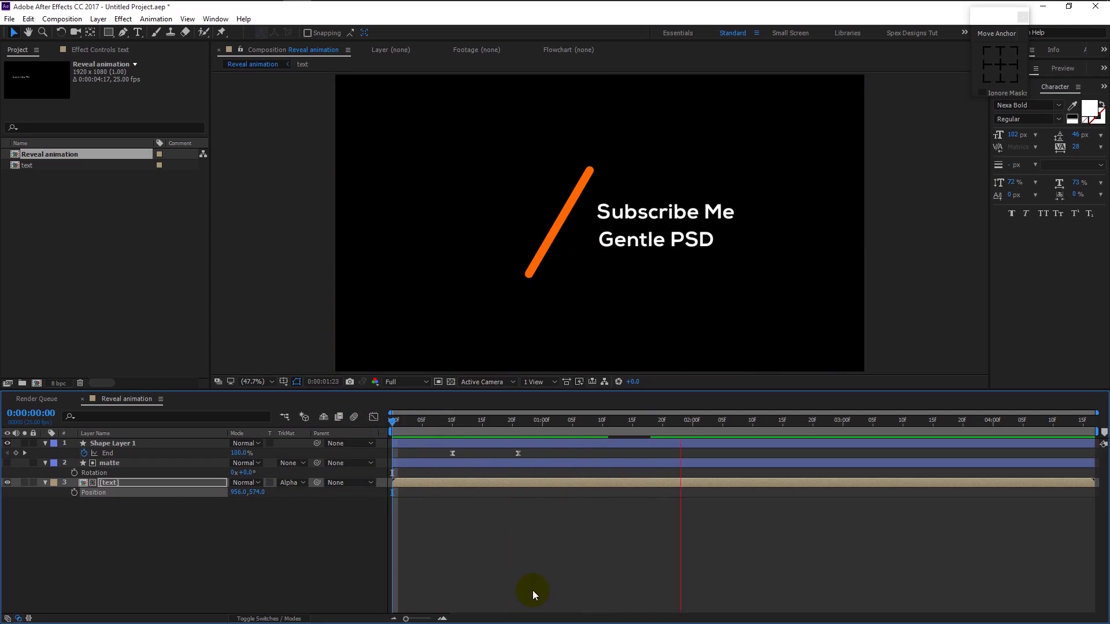
pyautogui.press('space')
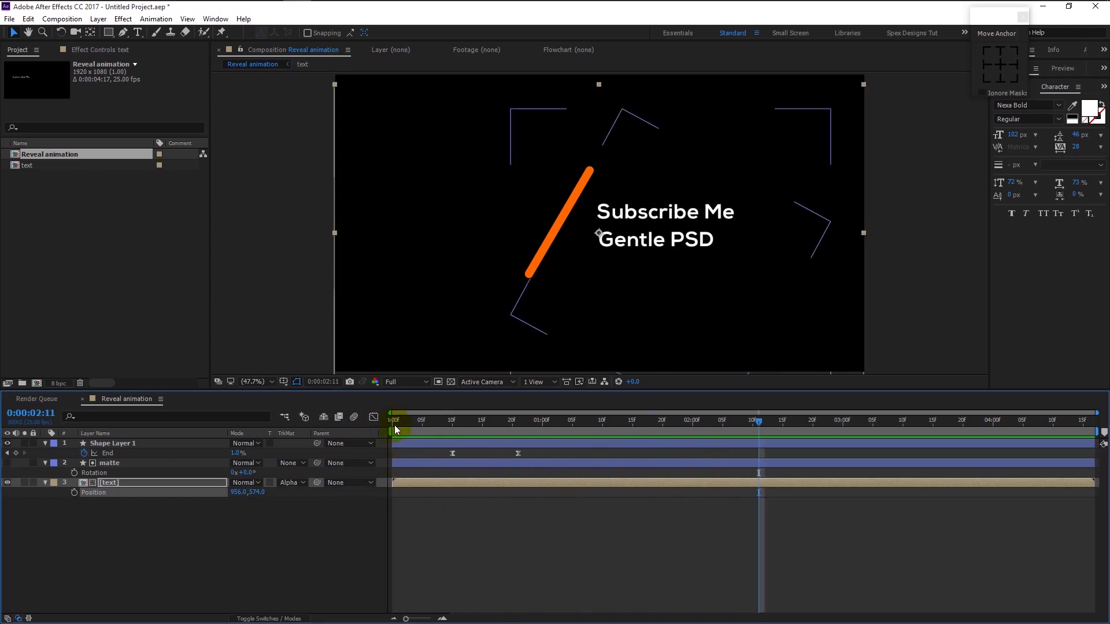
pyautogui.moveTo(403, 415); pyautogui.dragTo(373, 425)
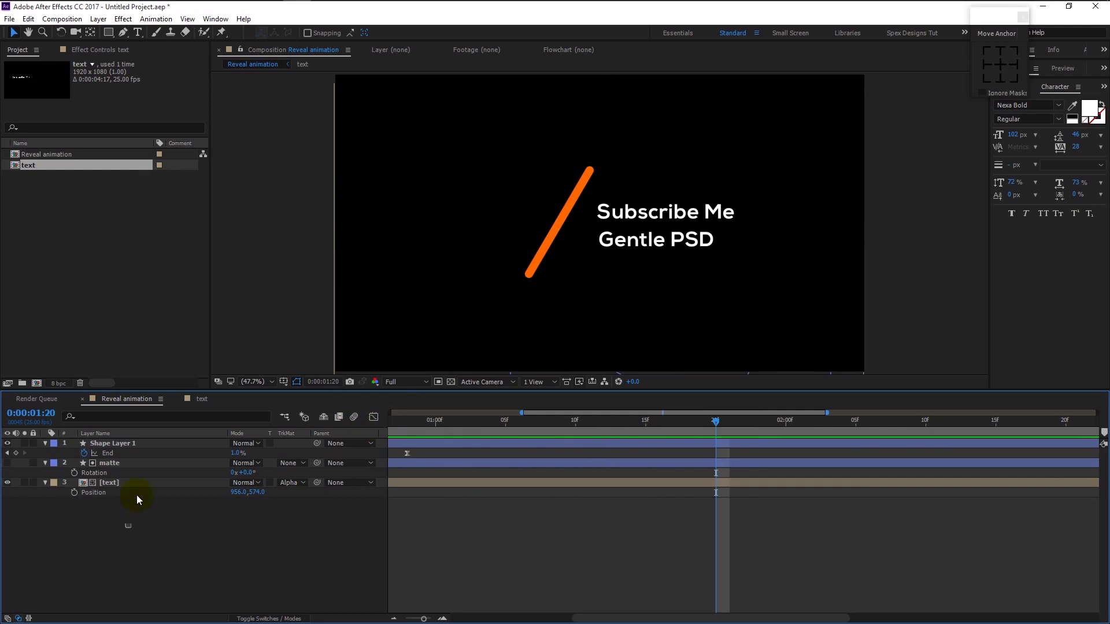
# Pre-compose all three layers into a comp named 'reveal' and duplicate the reveal layer with Ctrl+D
pyautogui.moveTo(125, 526); pyautogui.dragTo(152, 439)
pyautogui.rightClick(153, 439)
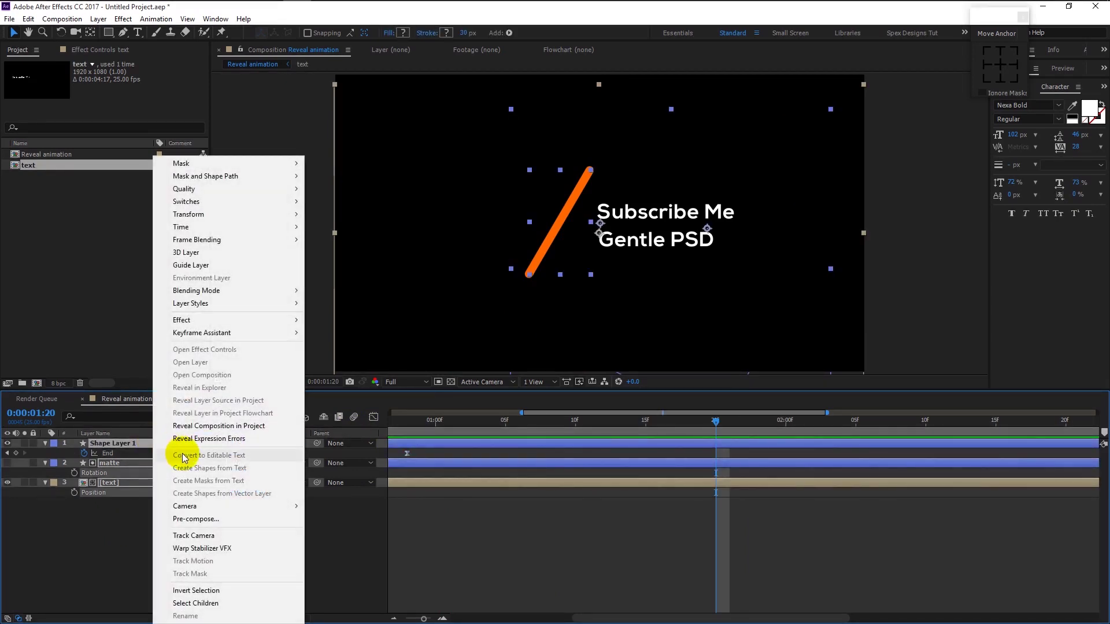
pyautogui.click(208, 518)
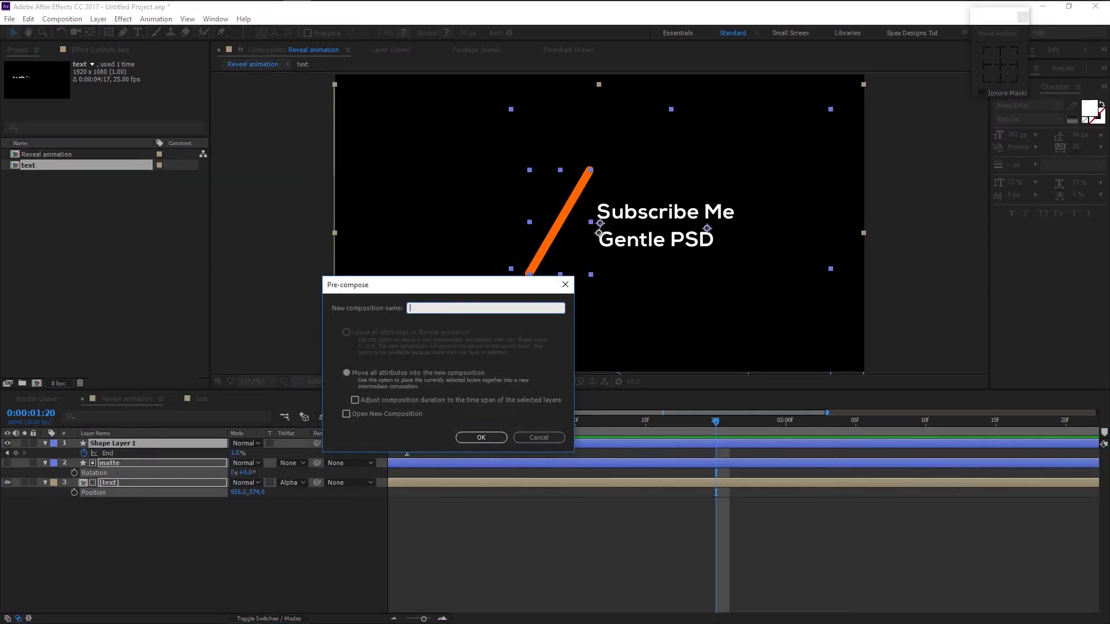
pyautogui.write('reveal')
pyautogui.press('Return')
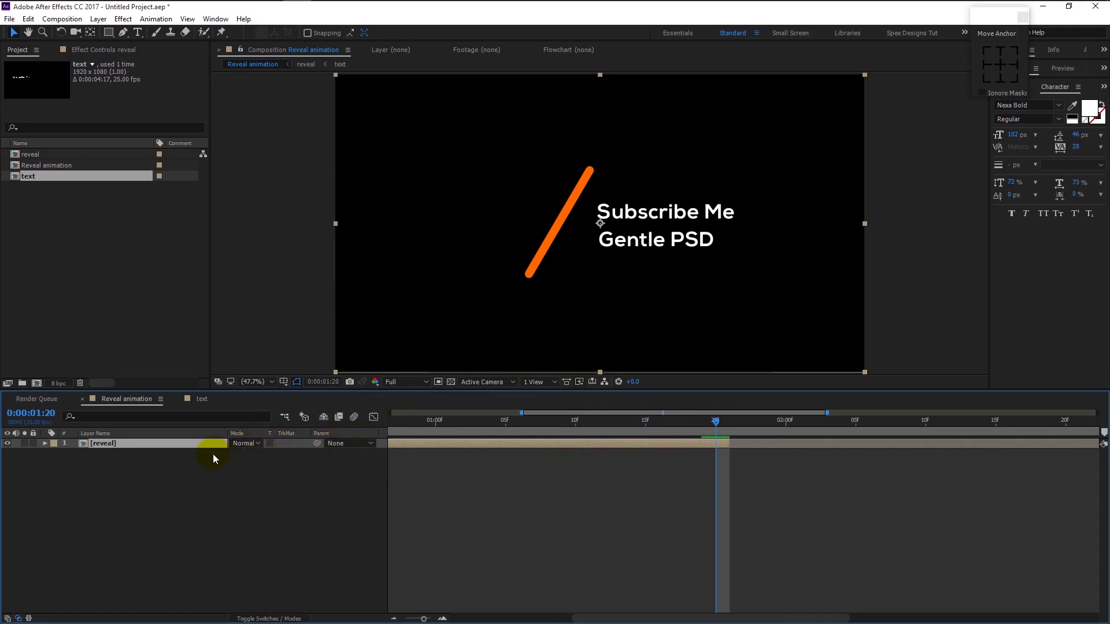
pyautogui.hotkey('ctrl', 'd')
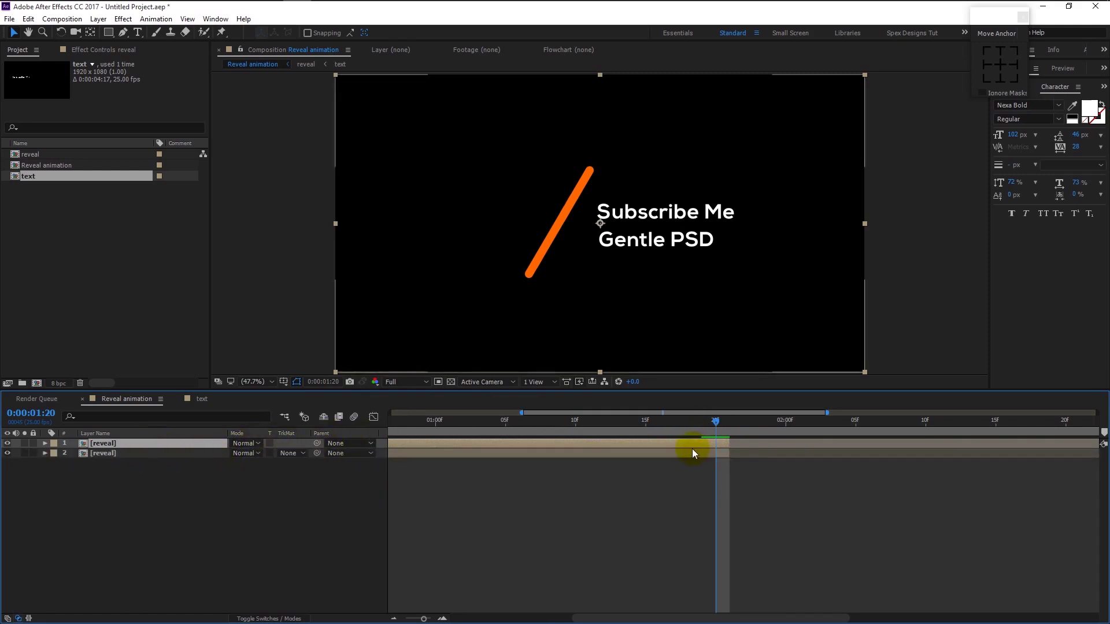
# Shift the top reveal copy later in time and time-reverse it
pyautogui.moveTo(665, 446); pyautogui.dragTo(1041, 446)
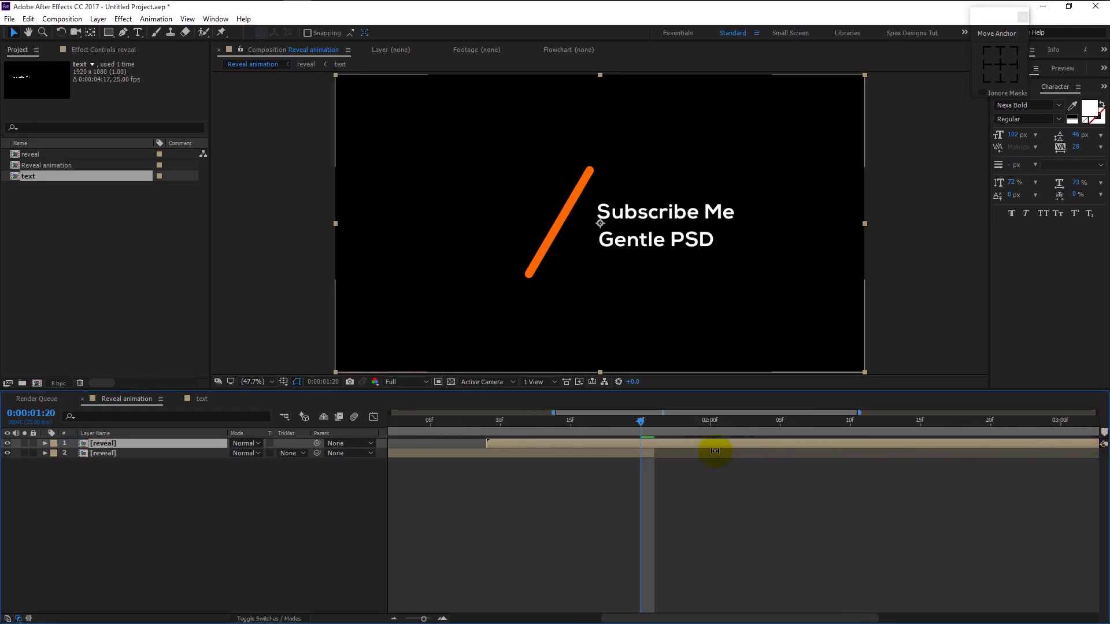
pyautogui.moveTo(688, 448); pyautogui.dragTo(828, 451)
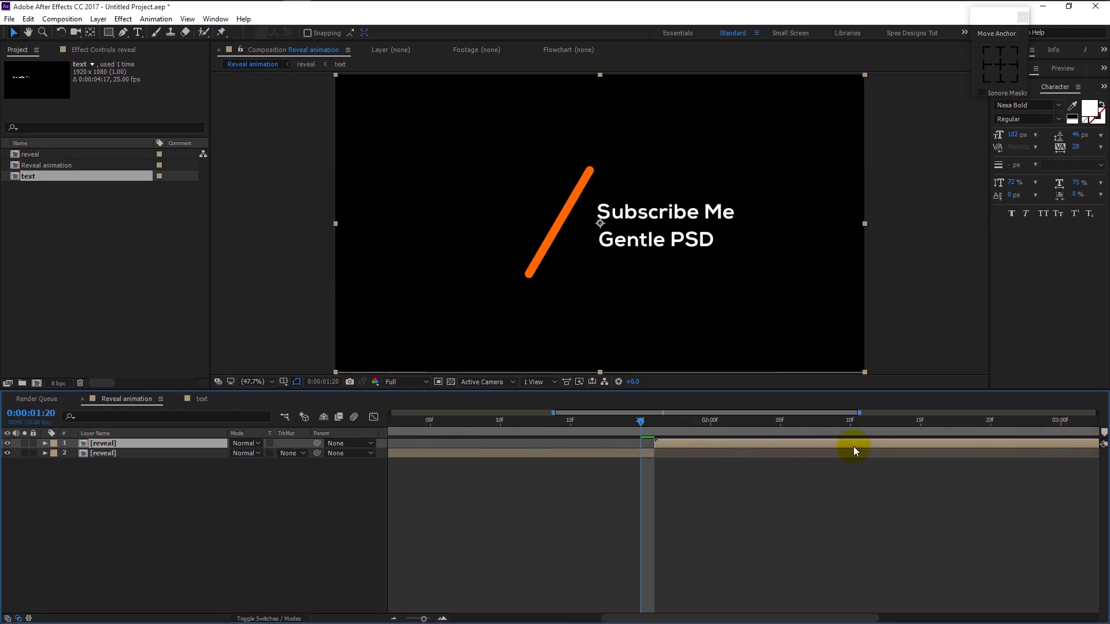
pyautogui.moveTo(424, 619); pyautogui.dragTo(407, 619)
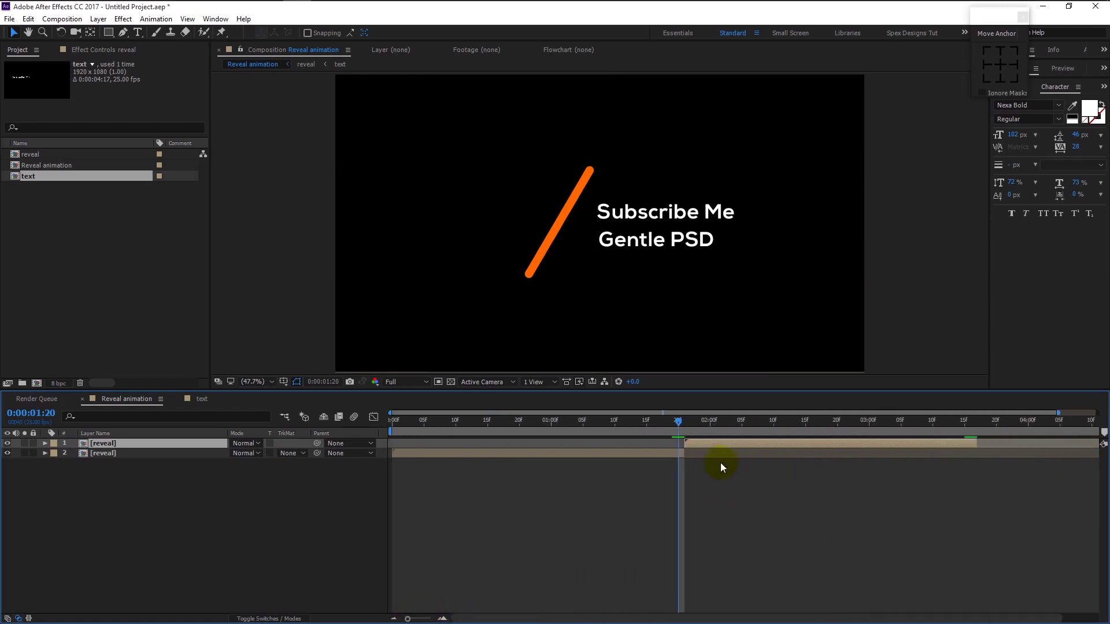
pyautogui.rightClick(690, 444)
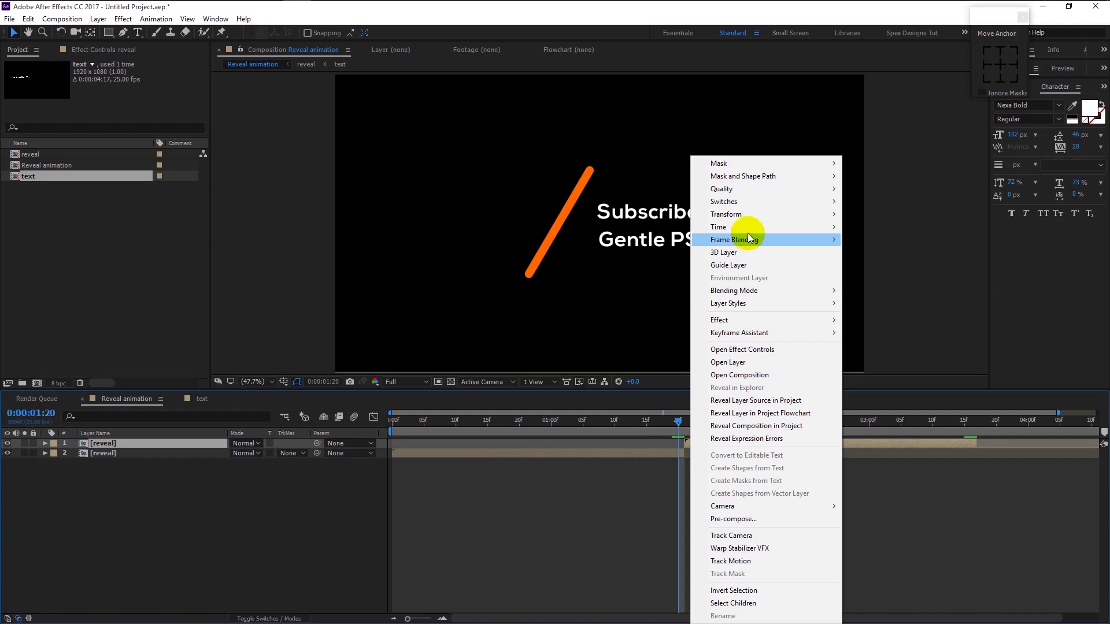
pyautogui.moveTo(748, 229)
pyautogui.click(905, 240)
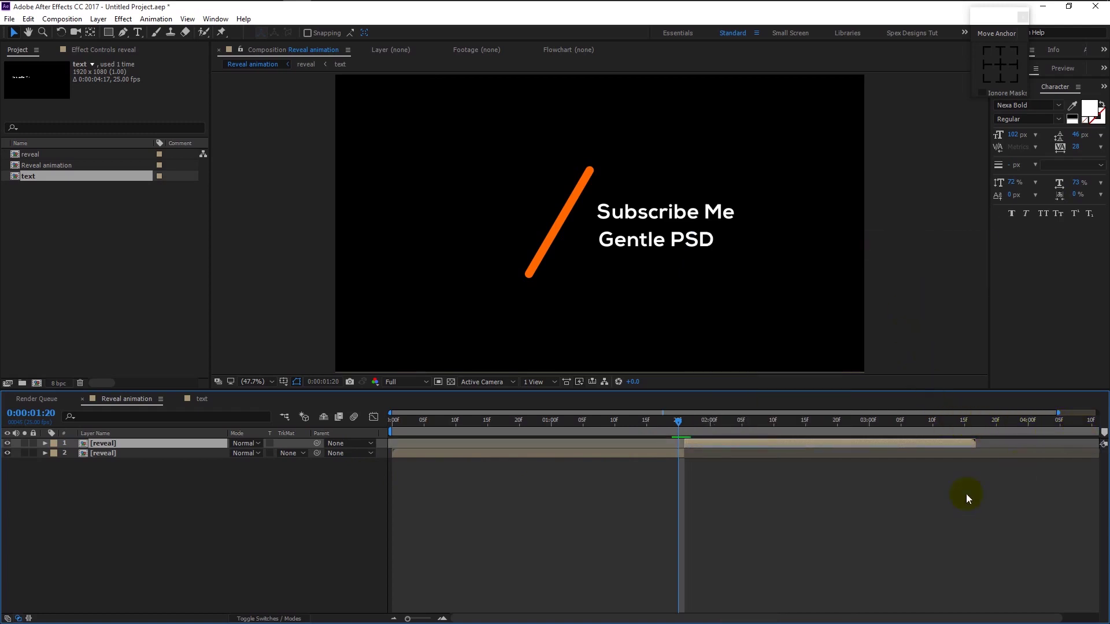
# Trim the comp to the work area, preview, and start the top copy slightly later
pyautogui.rightClick(922, 430)
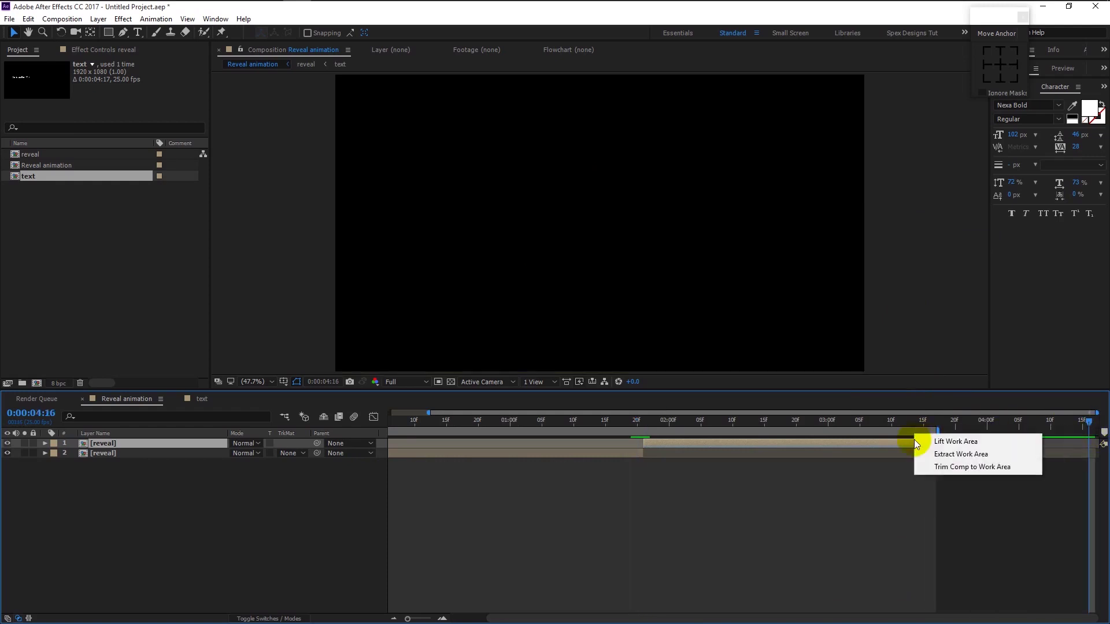
pyautogui.click(959, 468)
pyautogui.click(535, 431)
pyautogui.press('Home')
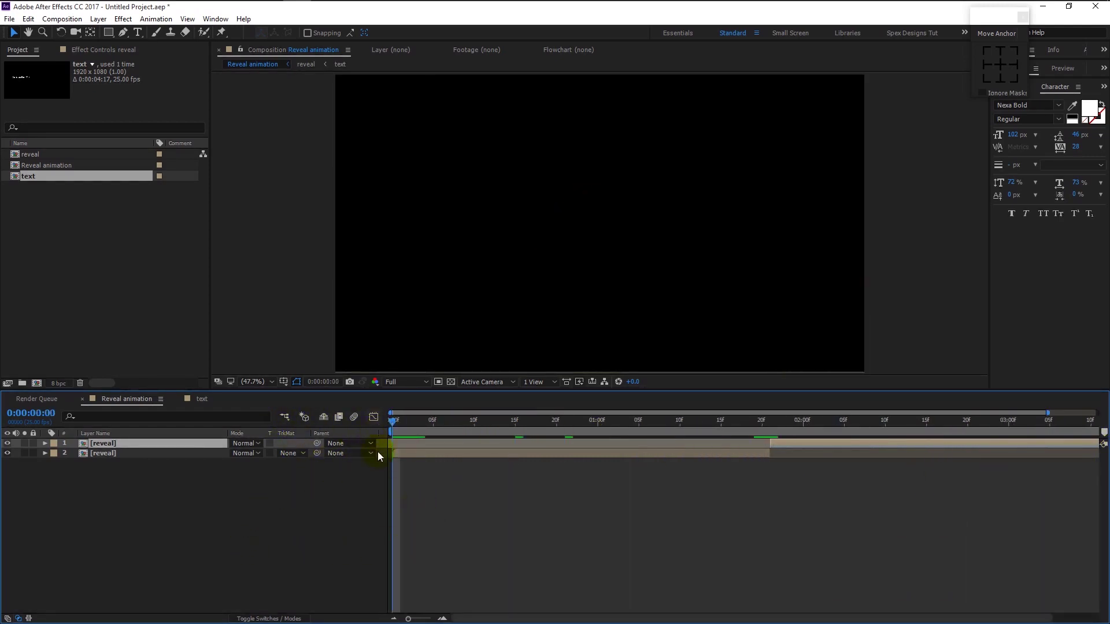
pyautogui.press('space')
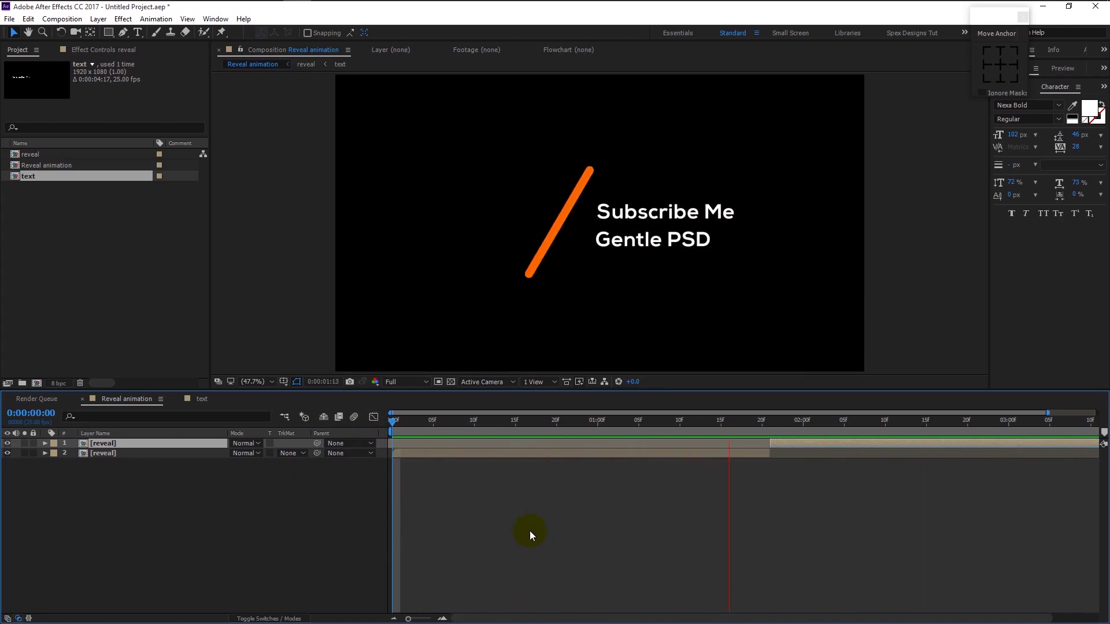
pyautogui.press('space')
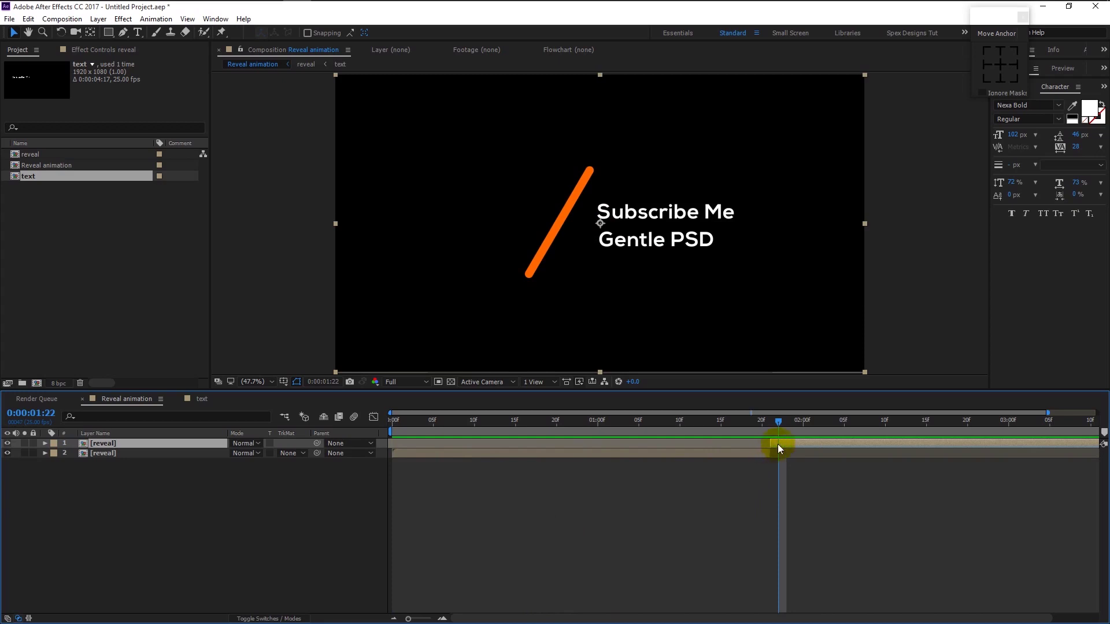
pyautogui.moveTo(778, 445); pyautogui.dragTo(619, 425)
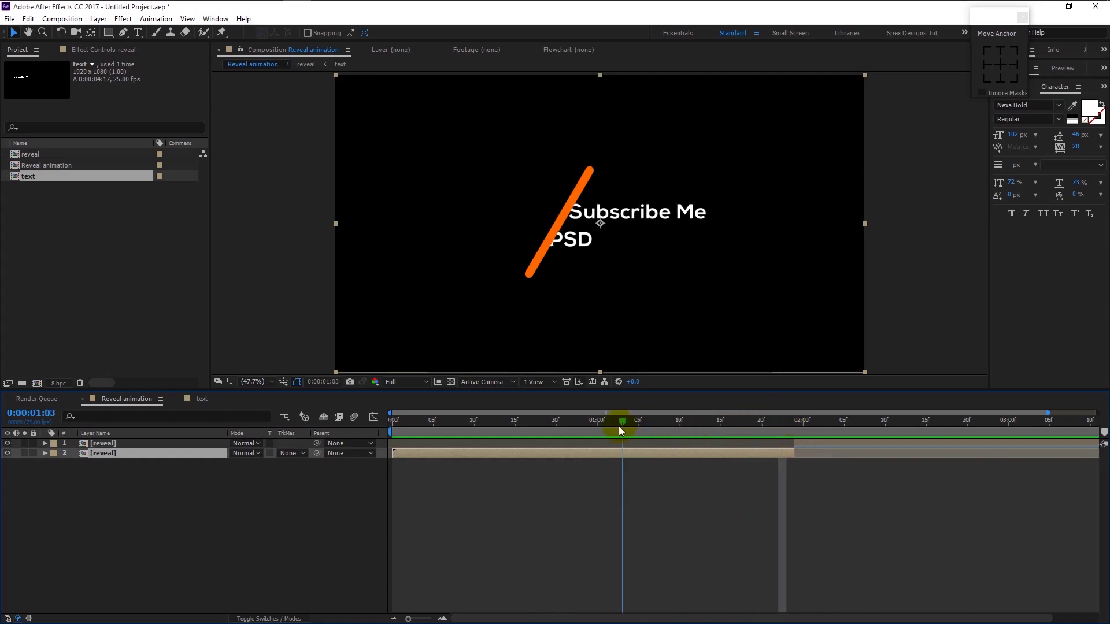